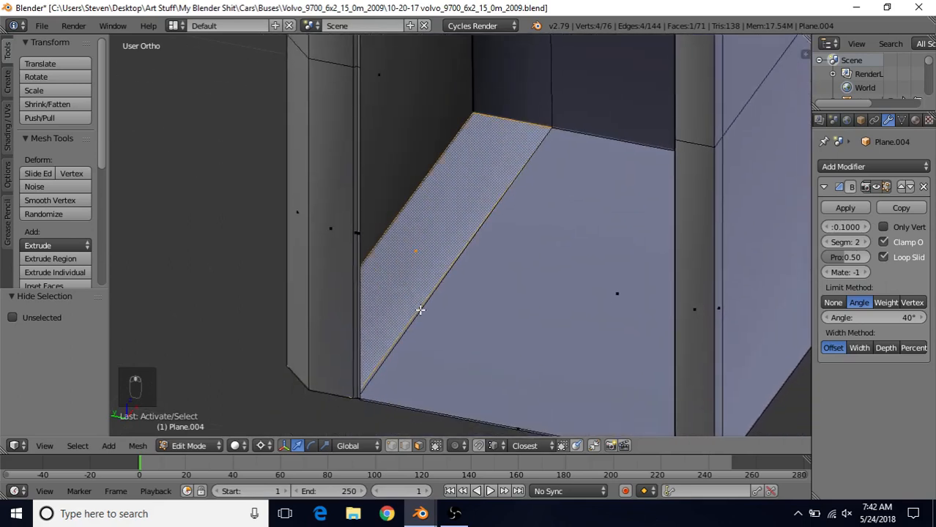
- Duplicate the floor strip and its adjoining sliver face in place, and set the pivot to the selection's centre instead of the 3D cursor
left_click(419, 310, "shift")
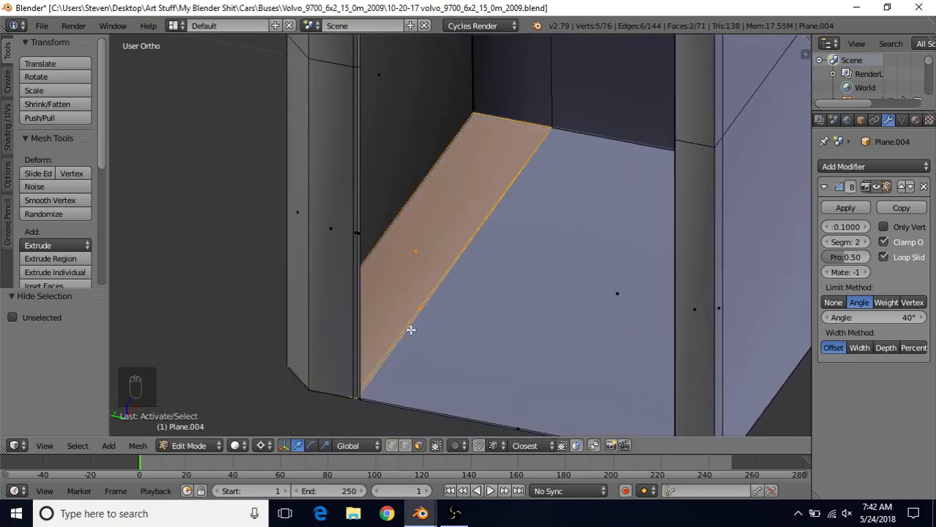
scroll(424, 279, "down", 3)
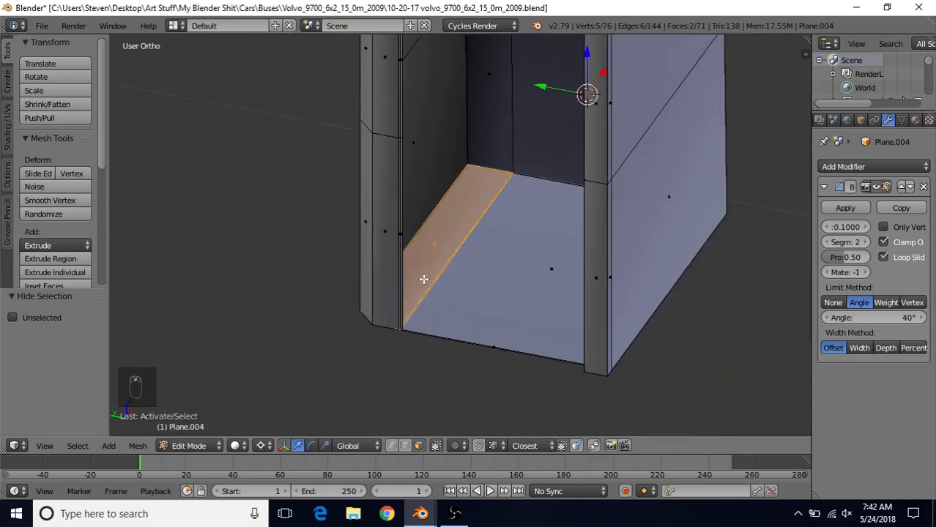
key("shift+d")
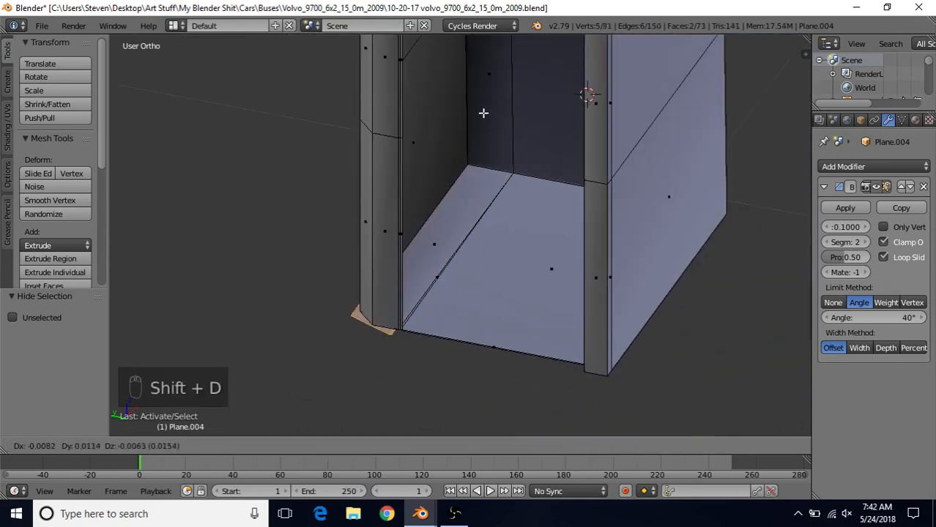
right_click(491, 103)
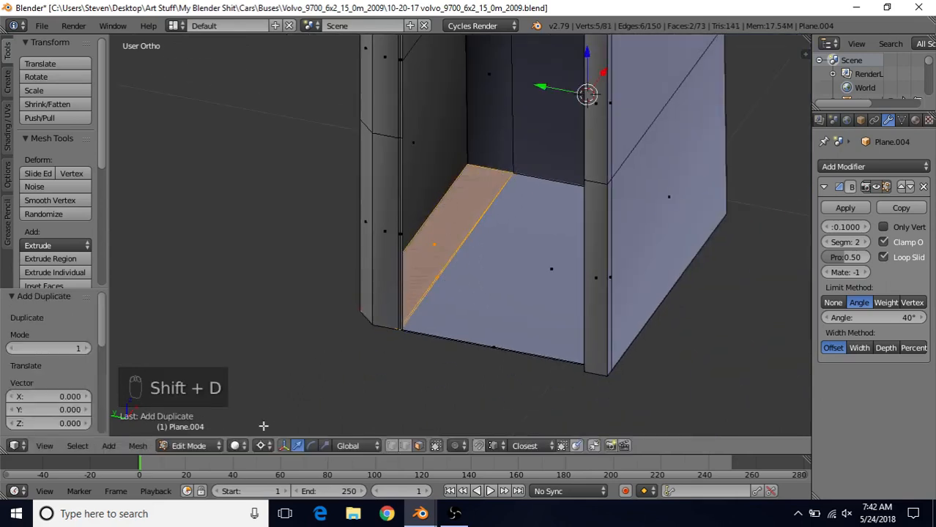
left_click(261, 445)
left_click(278, 384)
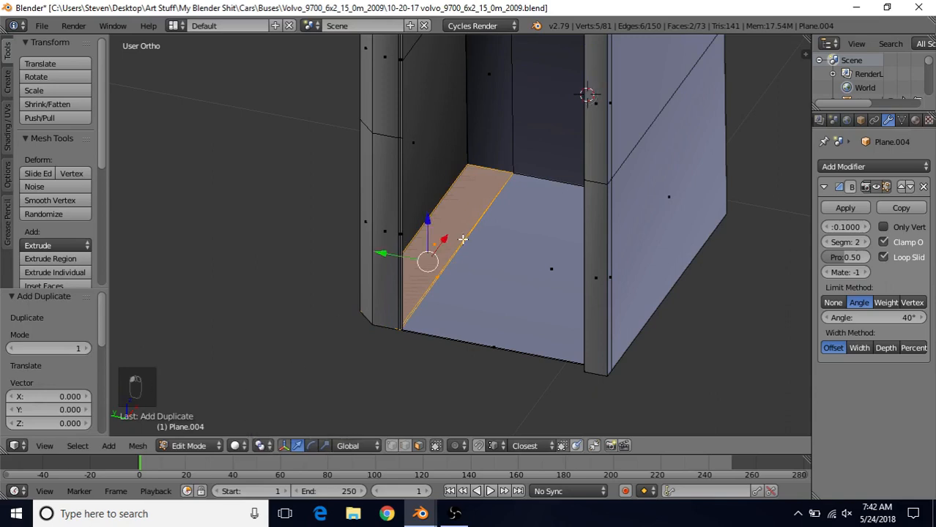
- Extrude the duplicated floor strip and raise its top faces about 0.292 along Z to form a low block
scroll(463, 239, "down", 2)
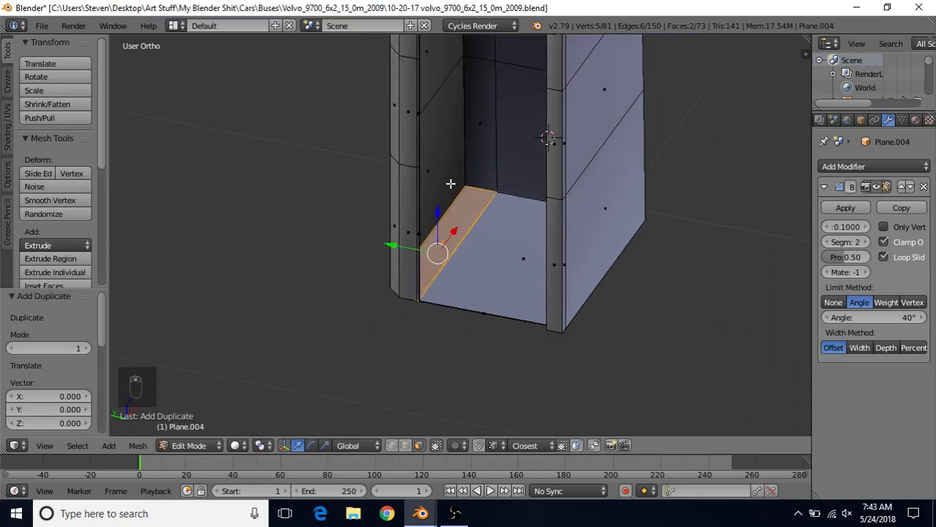
key("e")
left_click(440, 204)
key("g")
key("z")
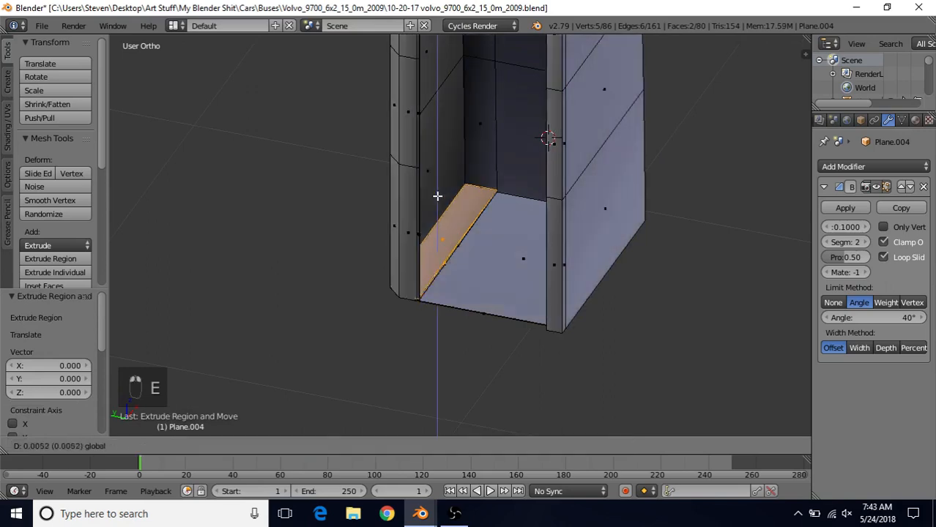
left_click(443, 100)
middle_click_drag(442, 100, 445, 142)
scroll(445, 142, "up", 2)
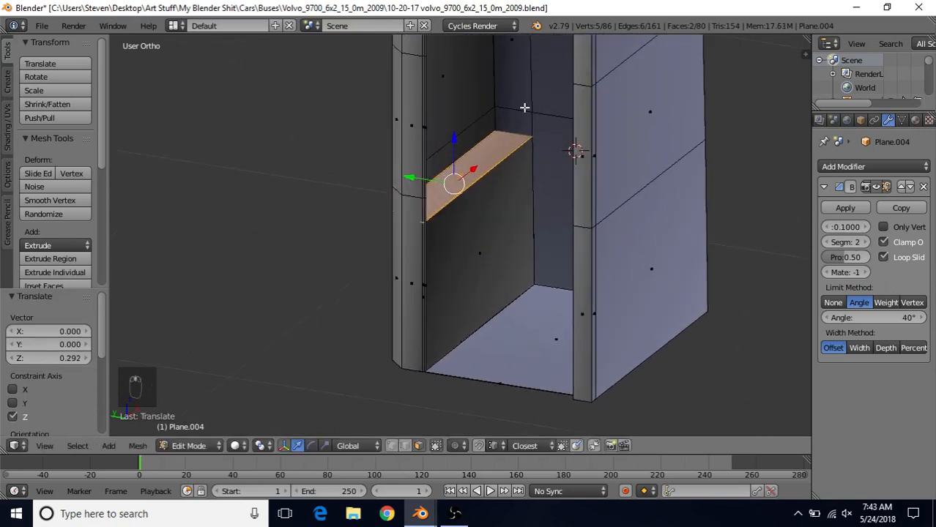
- Raise the top faces of the new block a further 0.003 along Z
key("g")
key("z")
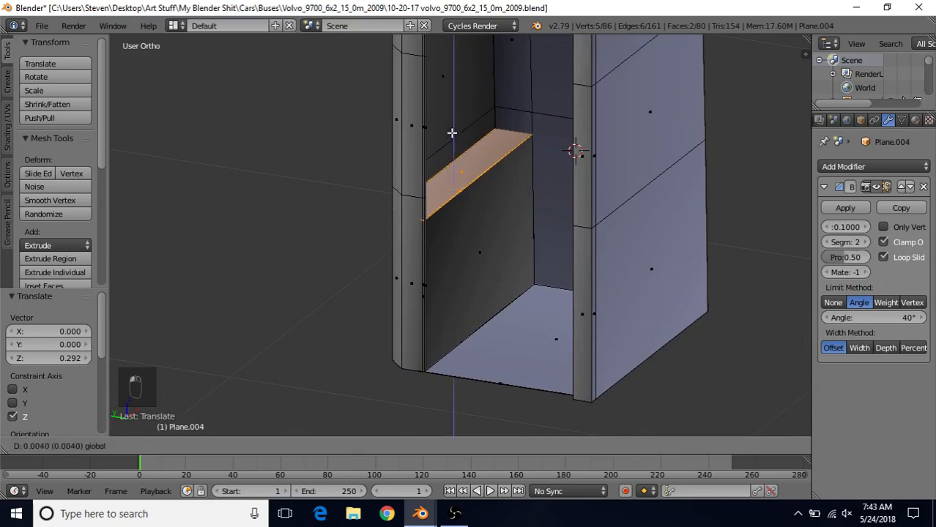
left_click(450, 135)
- In edge selection, move the block's short top edge at the rear by about -0.011 along X to meet the wall
middle_click_drag(413, 284, 463, 267)
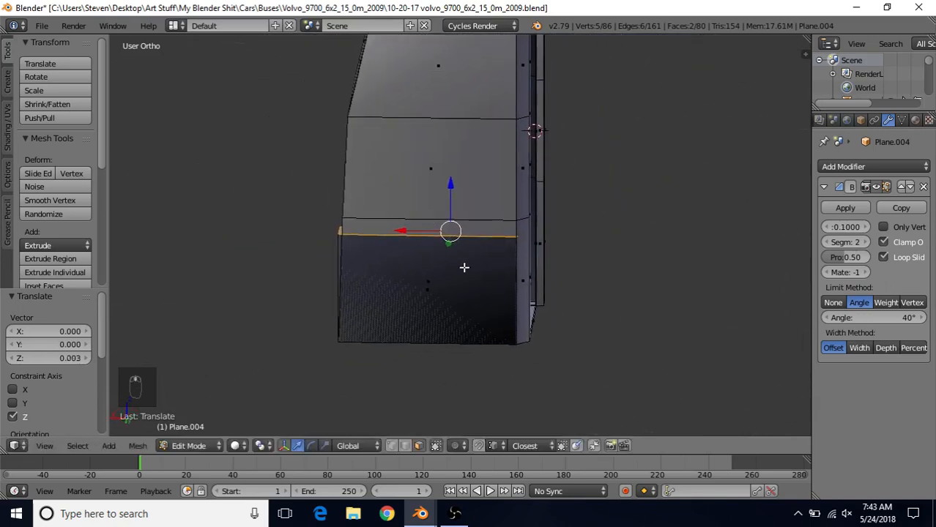
left_click(405, 446)
middle_click_drag(348, 215, 404, 261)
right_click(350, 296)
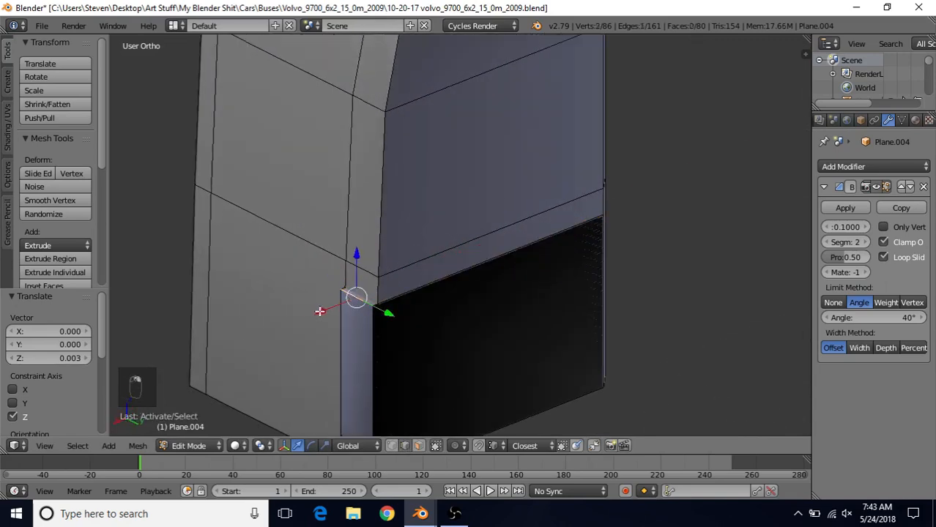
key("g")
key("x")
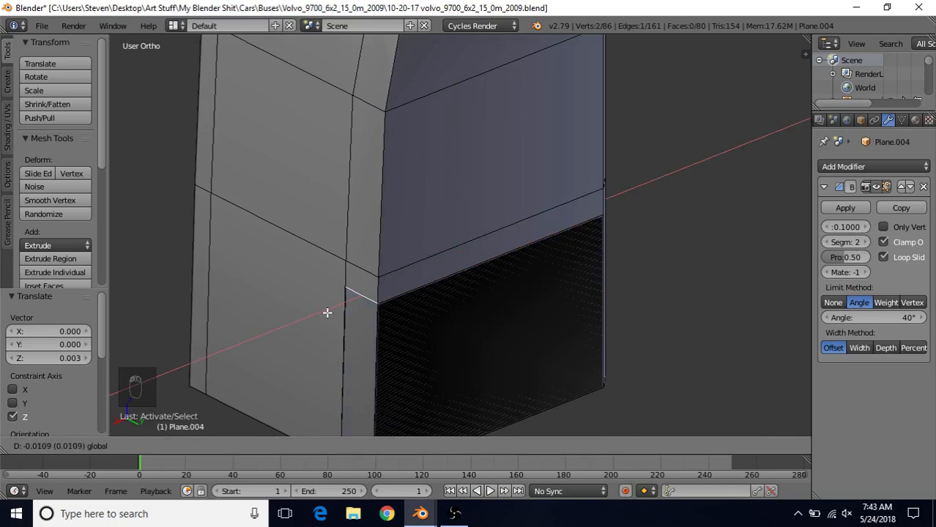
left_click(326, 313)
- Select all geometry linked to the block's edge and hide everything else to isolate the block
scroll(422, 309, "down", 2)
middle_click_drag(422, 309, 454, 235)
scroll(429, 281, "up", 3)
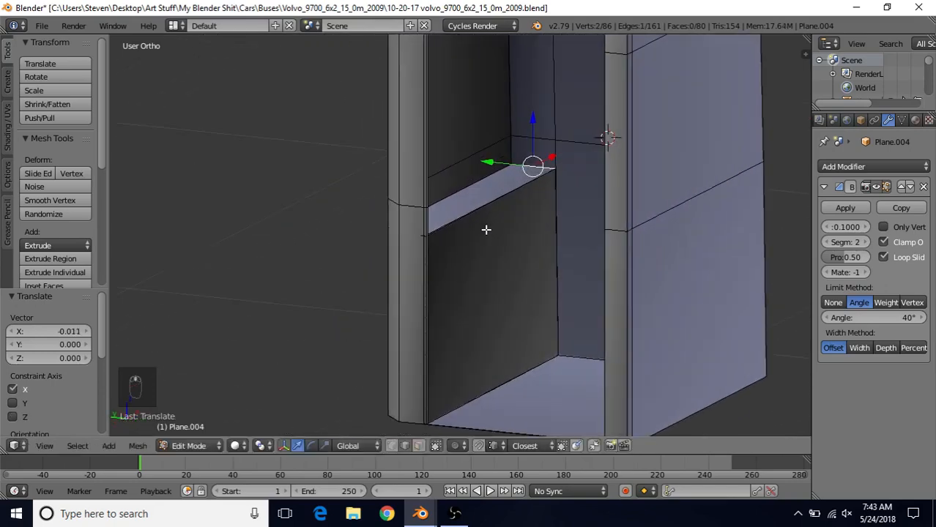
key("ctrl+l")
key("shift+h")
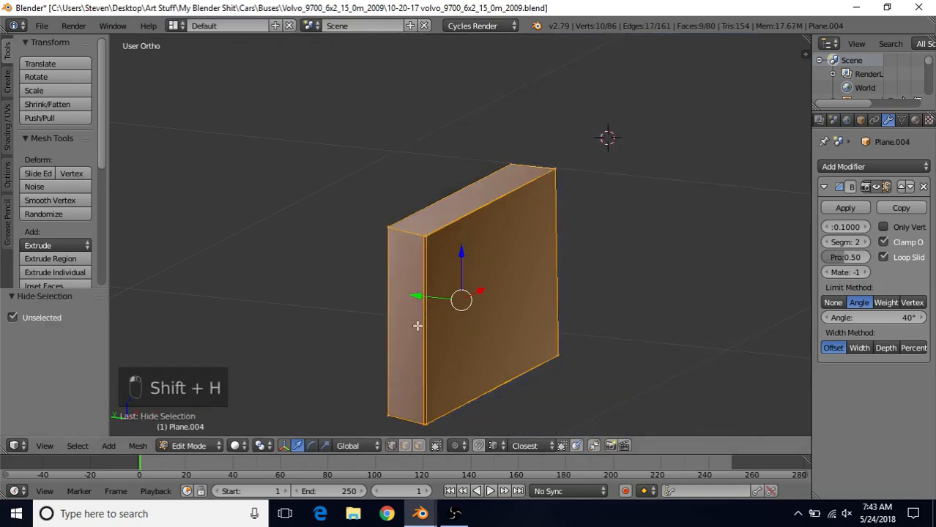
- Merge the two nearly coincident vertices at the block's upper front corner using At Last
middle_click_drag(420, 323, 438, 338)
scroll(437, 338, "up", 2)
right_click(438, 211)
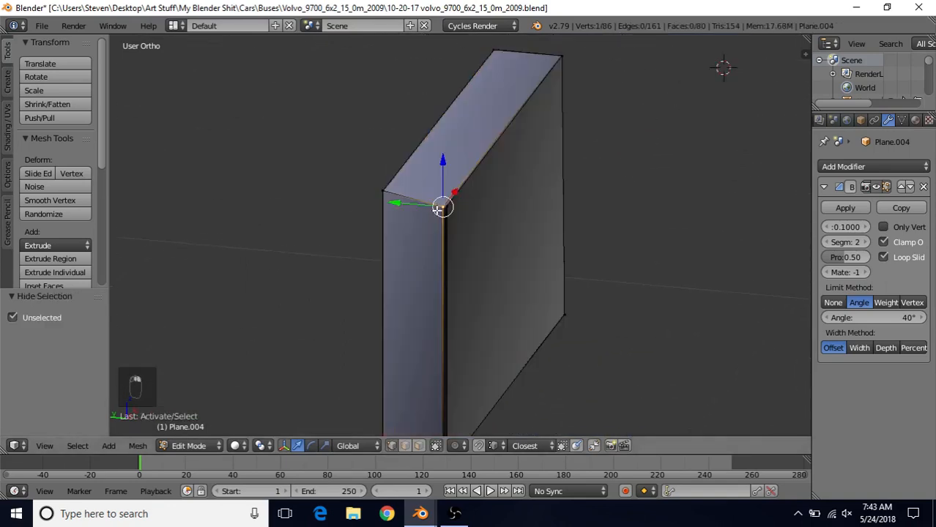
right_click(451, 205, "shift")
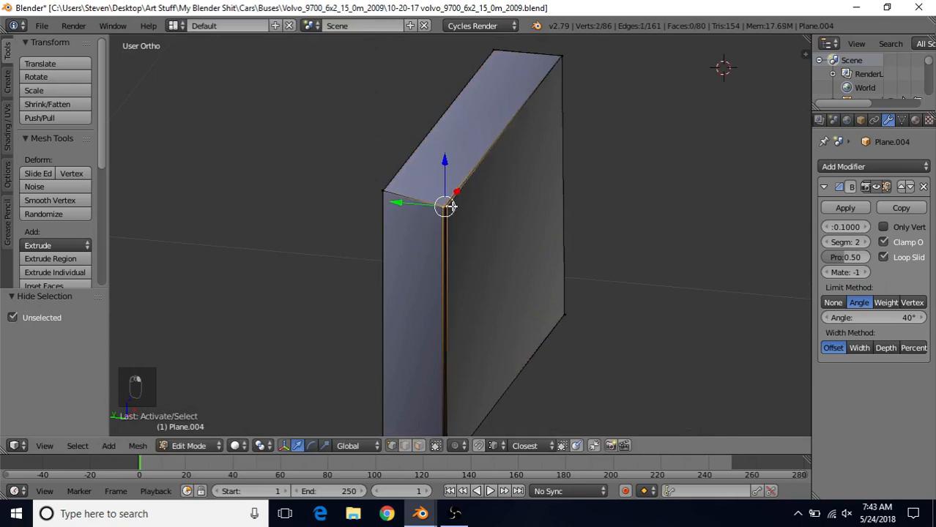
key("alt+m")
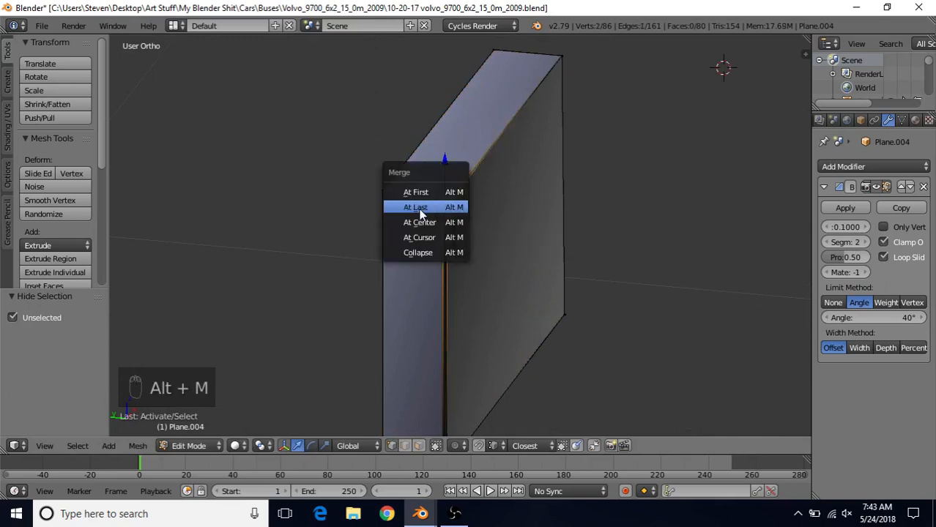
left_click(423, 207)
- Repeat the At Last merge on the two nearly coincident vertices at the block's lower front corner
middle_click_drag(444, 311, 443, 163, "shift")
scroll(432, 322, "up", 2)
middle_click_drag(445, 262, 455, 210, "shift")
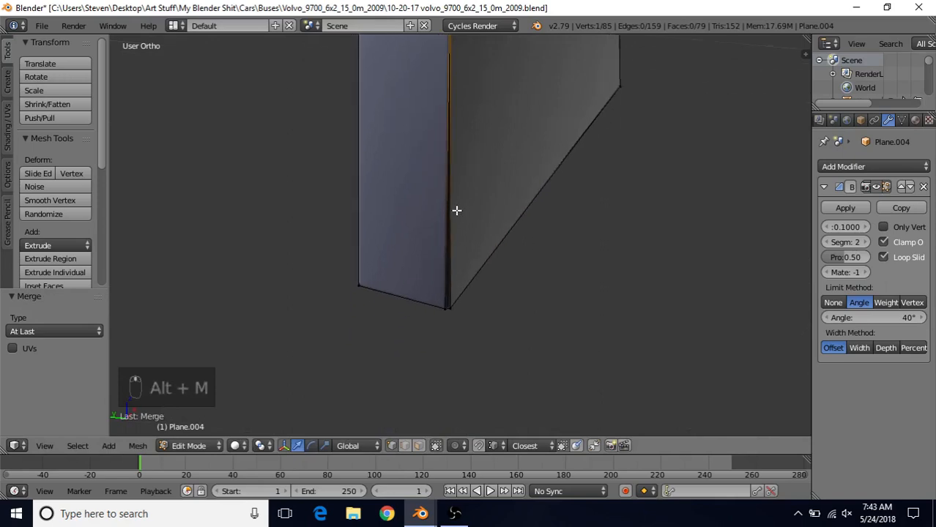
right_click(445, 307)
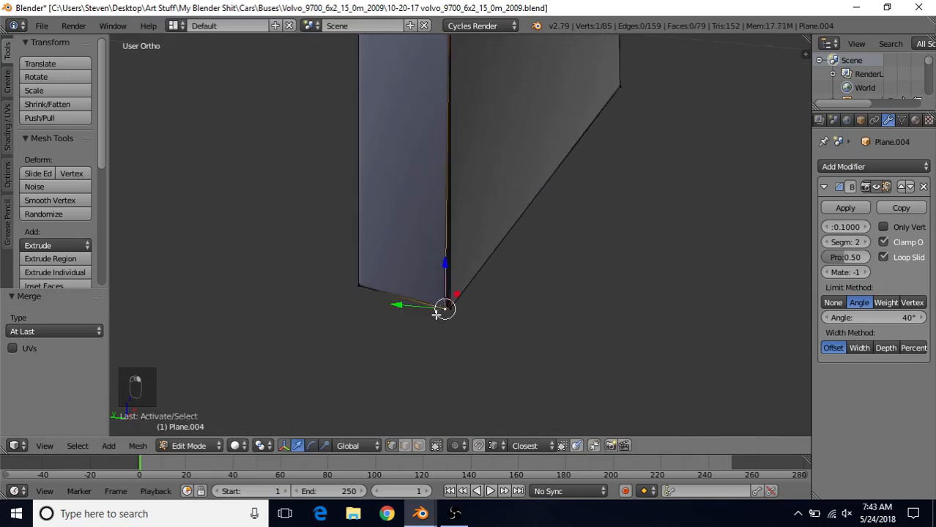
right_click(450, 305, "shift")
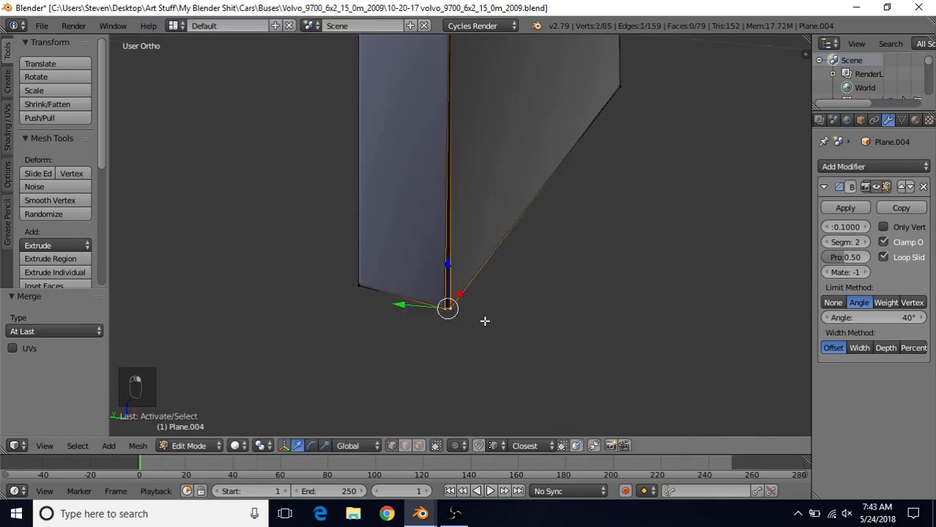
key("shift+r")
- Select the whole isolated block and recalculate its normals to be consistent
middle_click_drag(558, 291, 468, 188)
scroll(473, 158, "down", 2)
middle_click_drag(474, 152, 466, 223, "shift")
scroll(466, 223, "up", 2)
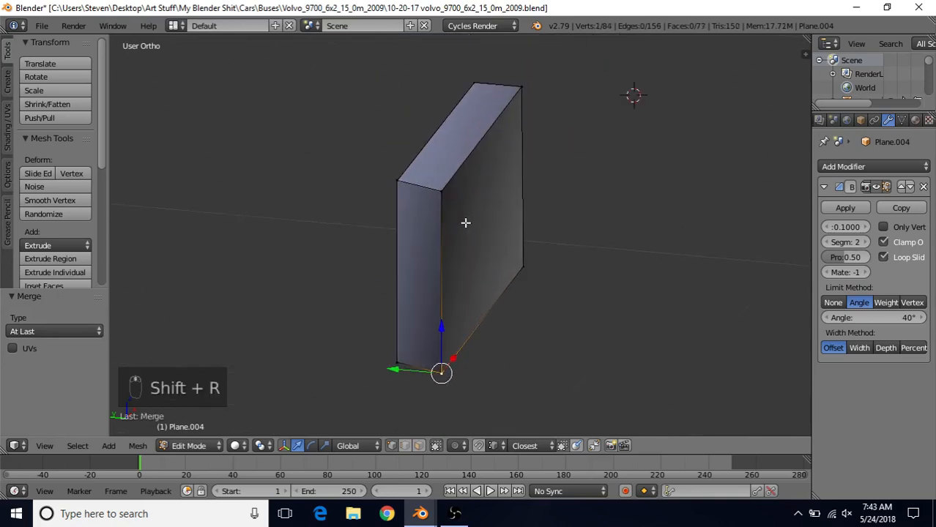
key("a")
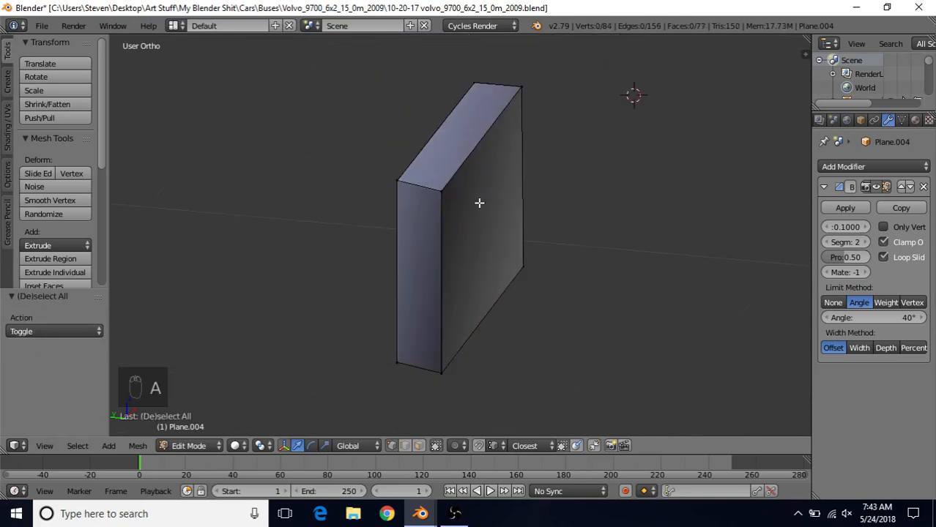
key("a")
key("a")
key("ctrl+n")
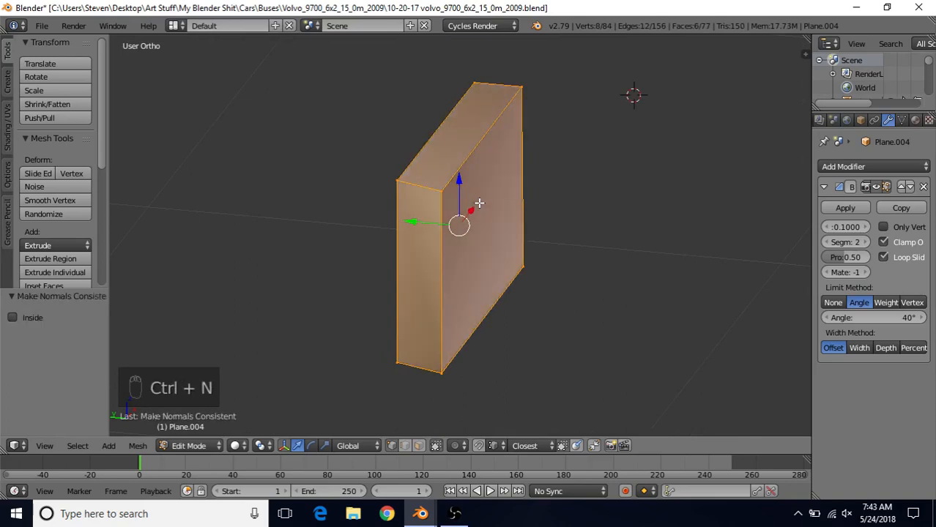
- Reveal the hidden geometry, and hide the linked front panel that covers the compartment opening
key("alt+h")
scroll(479, 202, "down", 2)
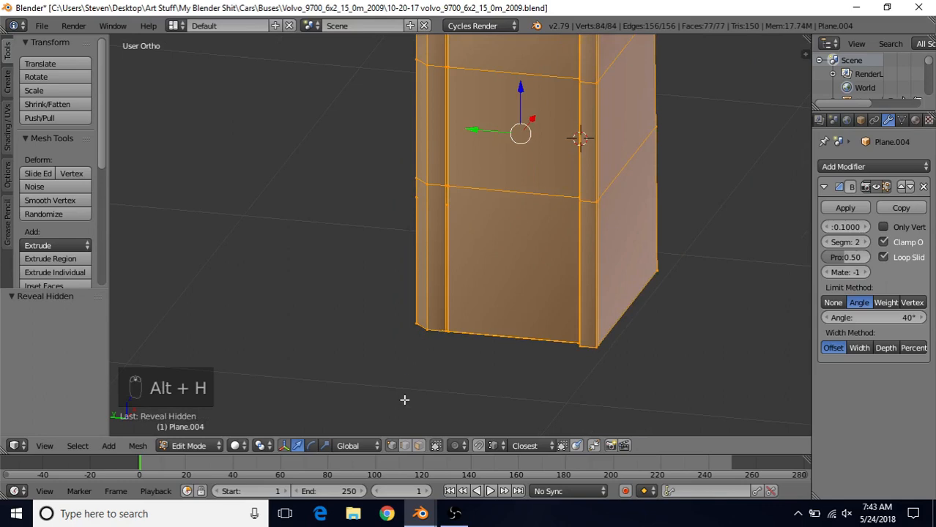
left_click(404, 448)
right_click(498, 192)
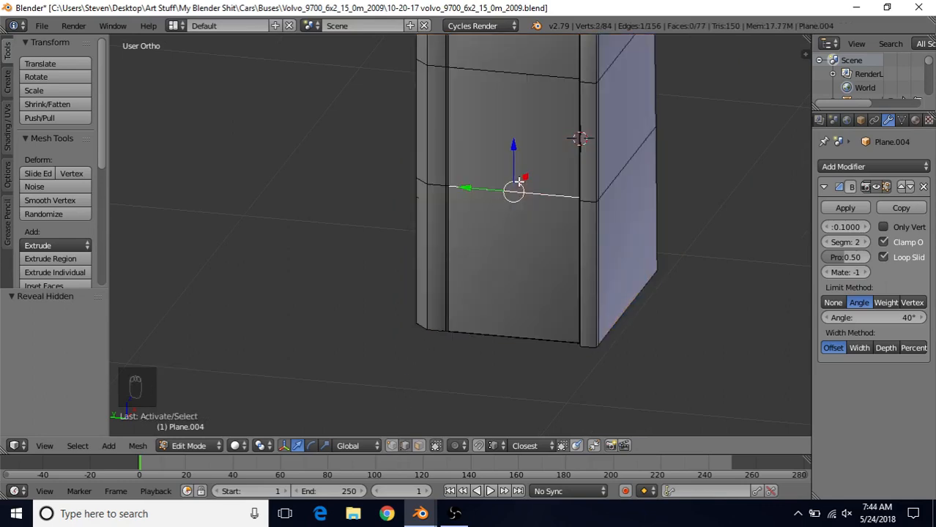
key("ctrl+l")
key("h")
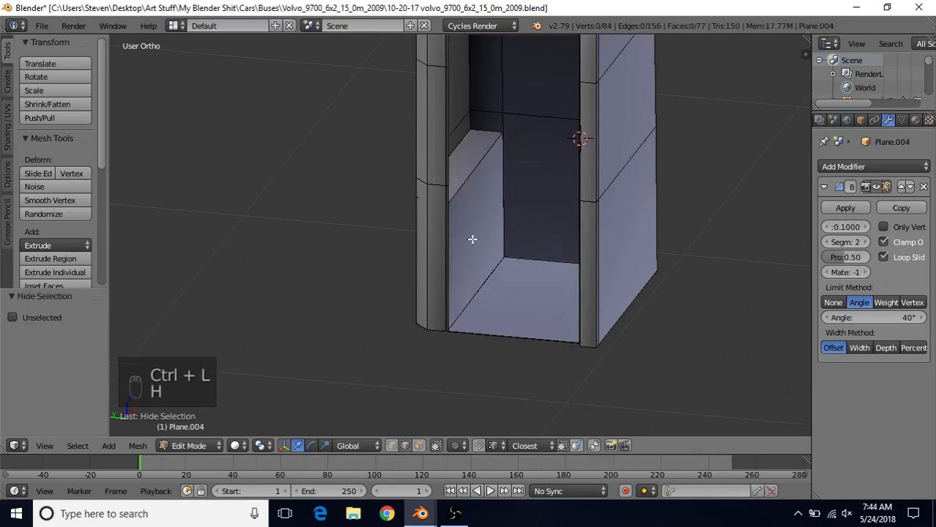
- Add one loop cut across the low block's length, slid slightly past its middle toward the rear
scroll(420, 282, "up", 4)
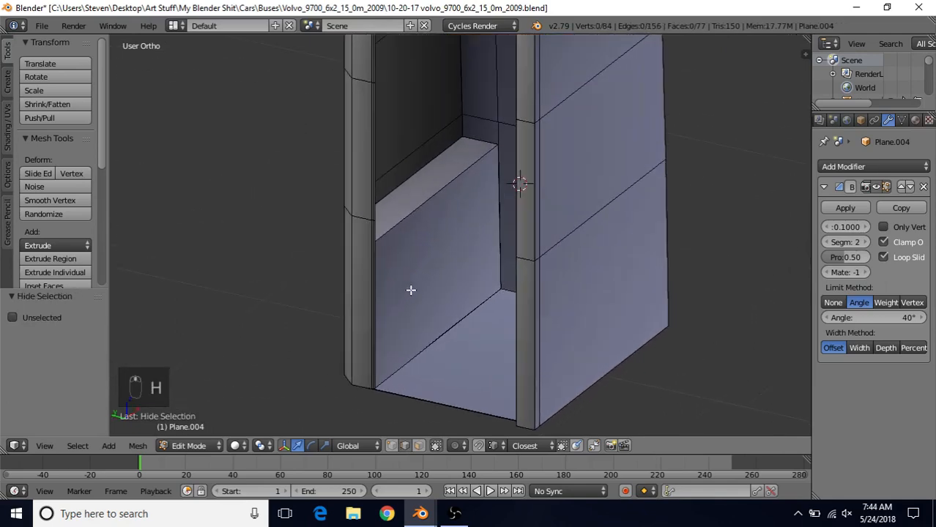
key("ctrl+r")
left_click(433, 196)
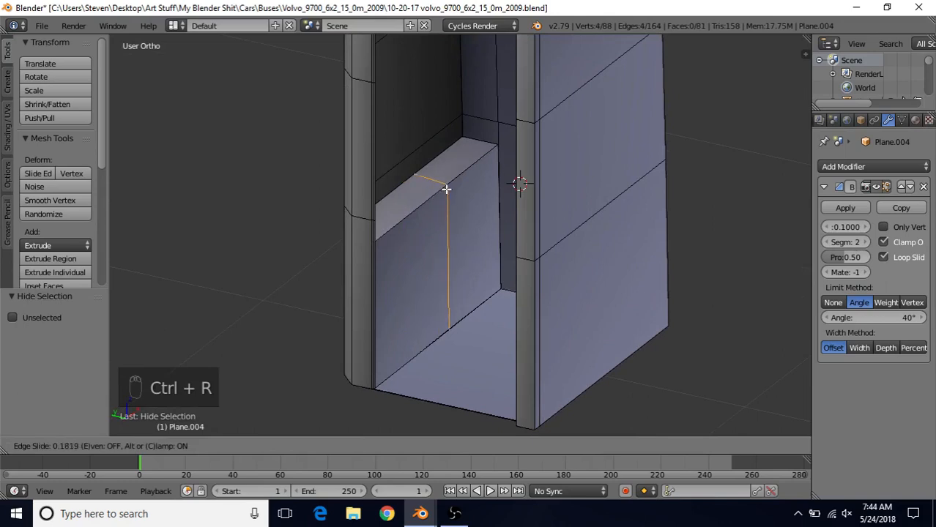
left_click(448, 188)
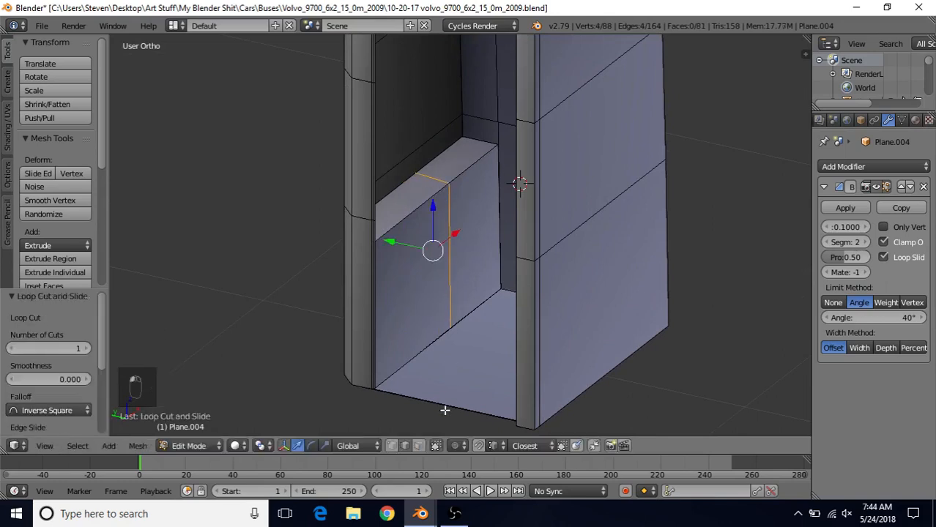
- Move the loop cut's vertical edge on the block's inner side by about -0.019 along Y so it bulges outward
right_click(447, 220)
middle_click_drag(492, 273, 420, 244)
key("g")
key("y")
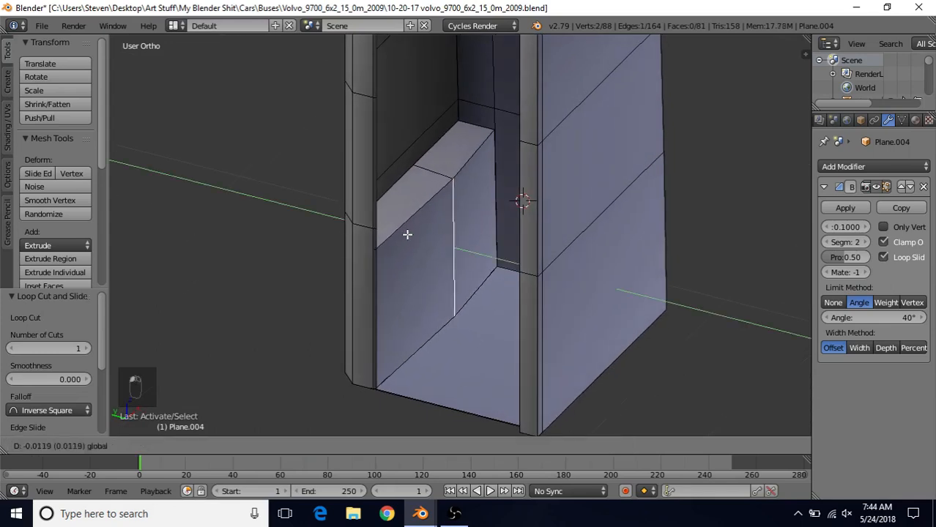
left_click(410, 239)
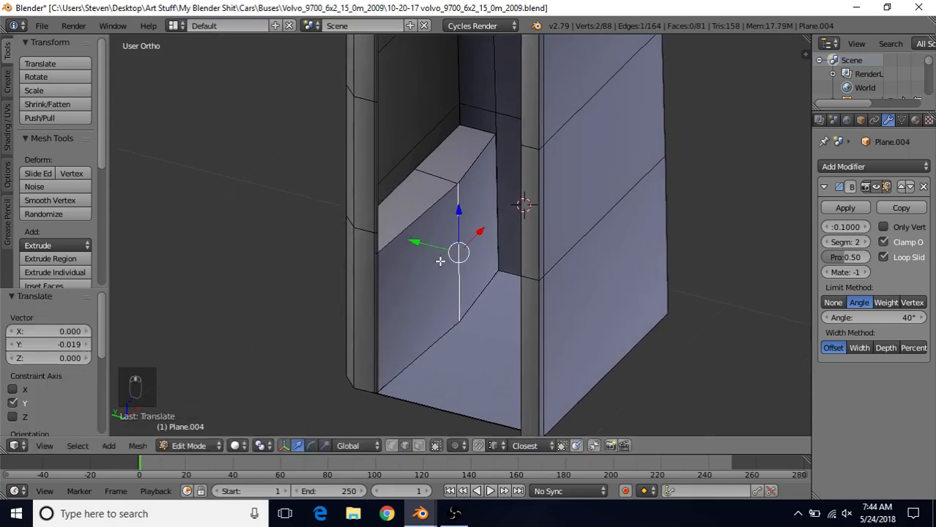
- Add a second loop cut to the block, halfway between the first cut and its rear end
middle_click_drag(410, 238, 467, 178)
key("ctrl+r")
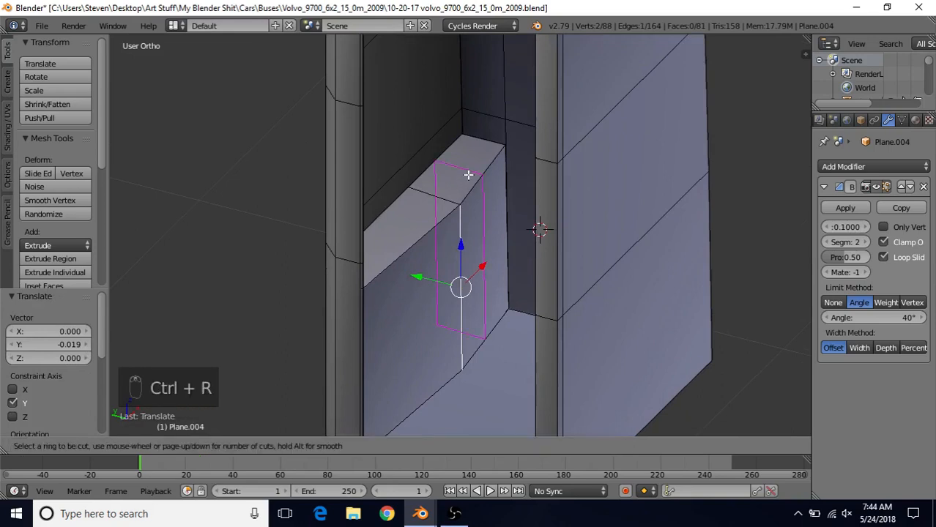
left_click(468, 174)
left_click(468, 175)
- Move the second cut's vertical edge on the block's inner side by about 0.013 along Y
left_click(480, 199)
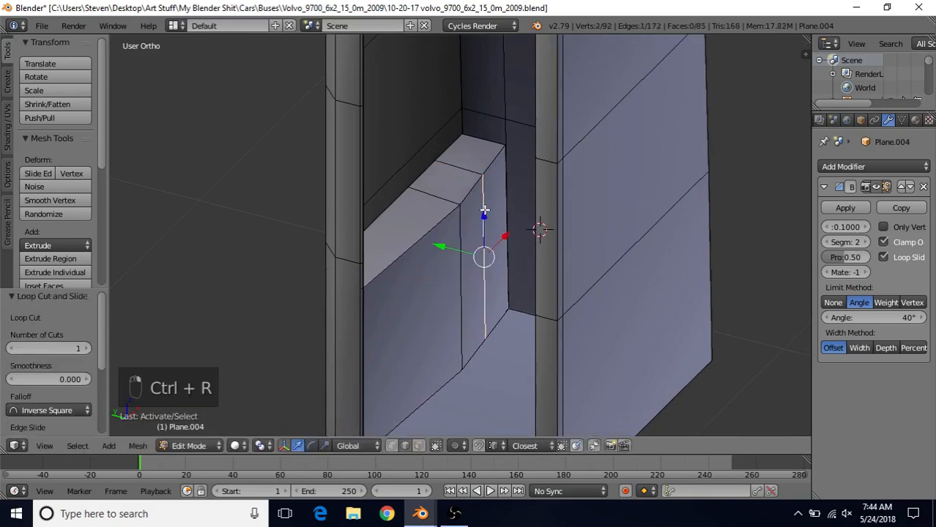
key("g")
key("y")
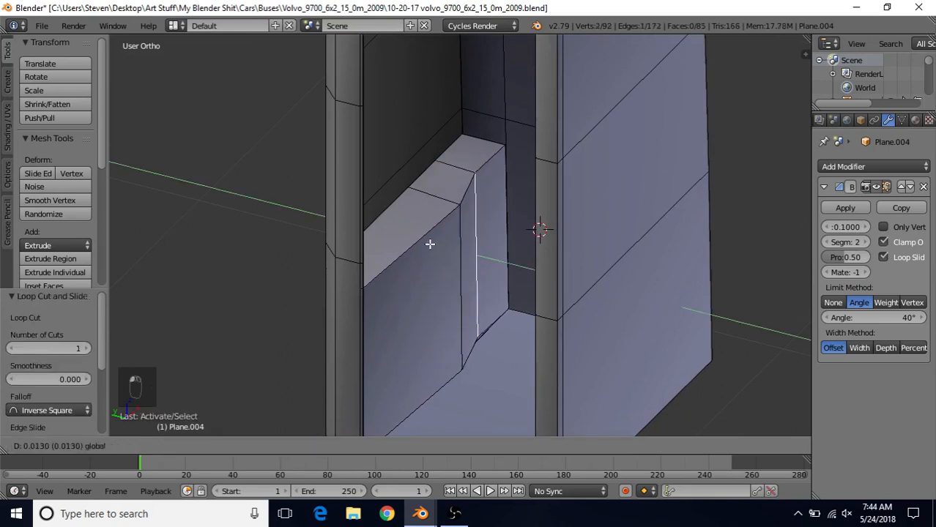
left_click(432, 246)
- Bevel the whole second loop cut near the block's rear end with an offset of about 0.034 and one segment
left_click(489, 196, "alt")
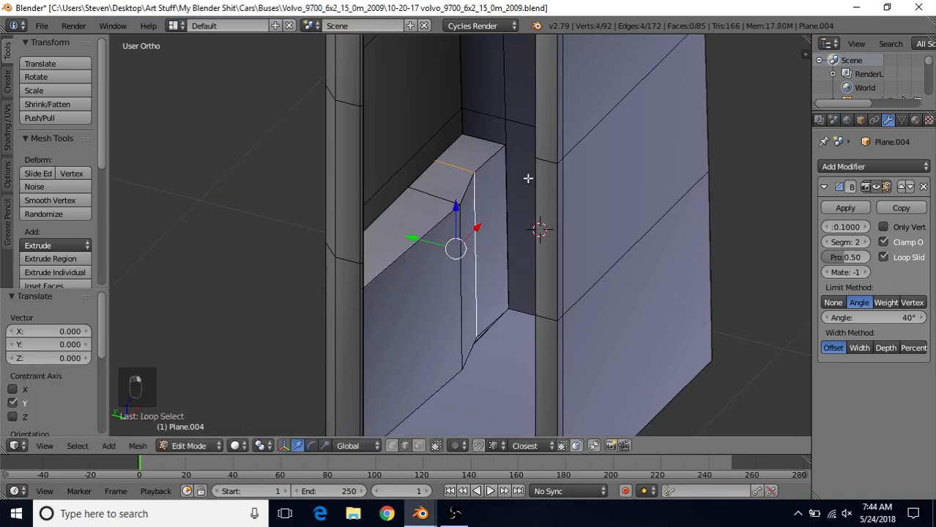
middle_click_drag(560, 144, 574, 65)
key("ctrl+b")
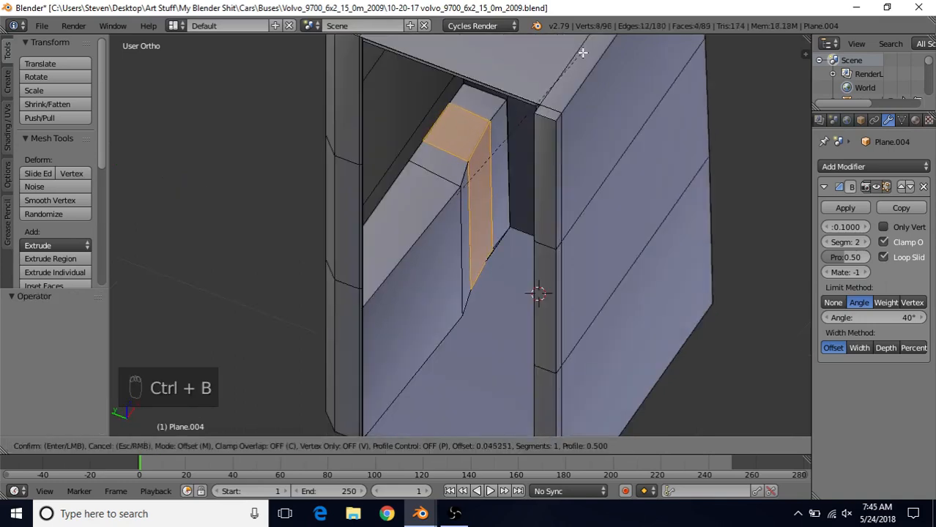
left_click(581, 65)
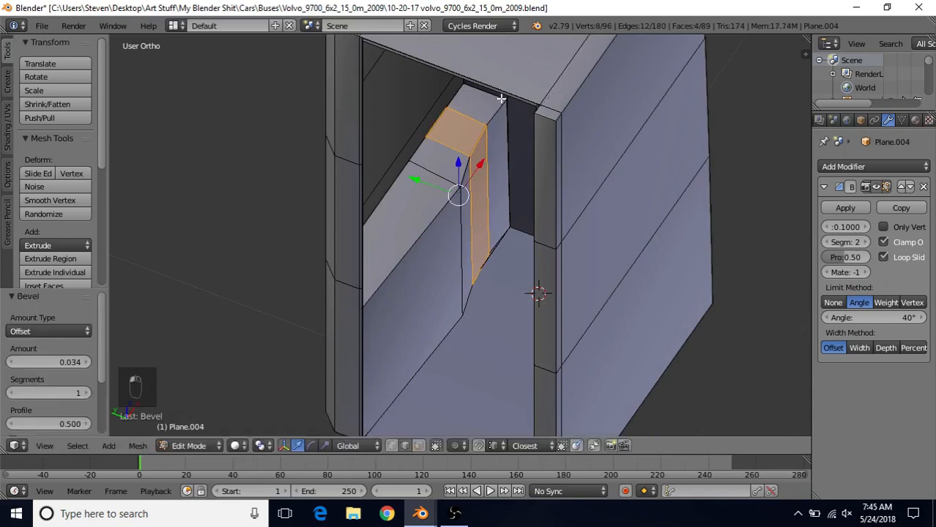
- Add two evenly spaced loop cuts across the block's long front section without sliding them
middle_click_drag(425, 344, 448, 184)
key("ctrl+r")
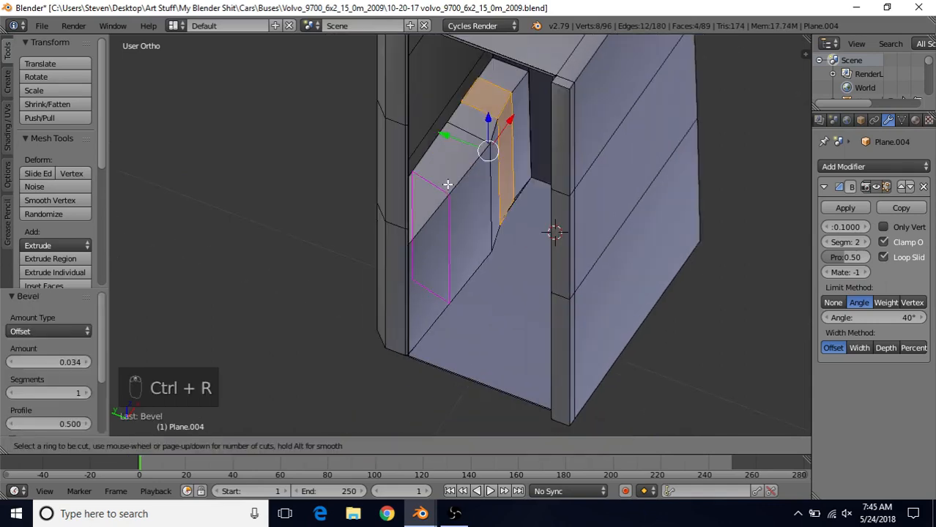
scroll(448, 185, "up", 1)
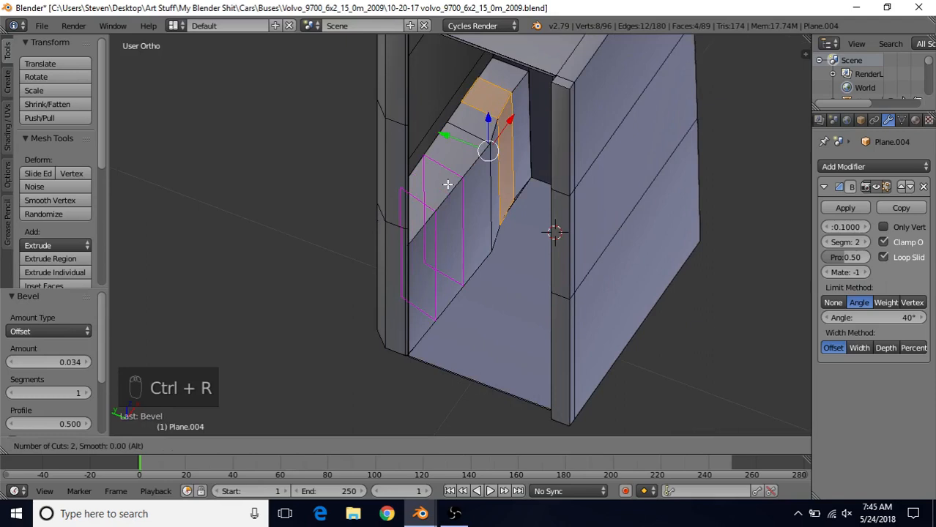
left_click(447, 184)
left_click(459, 213)
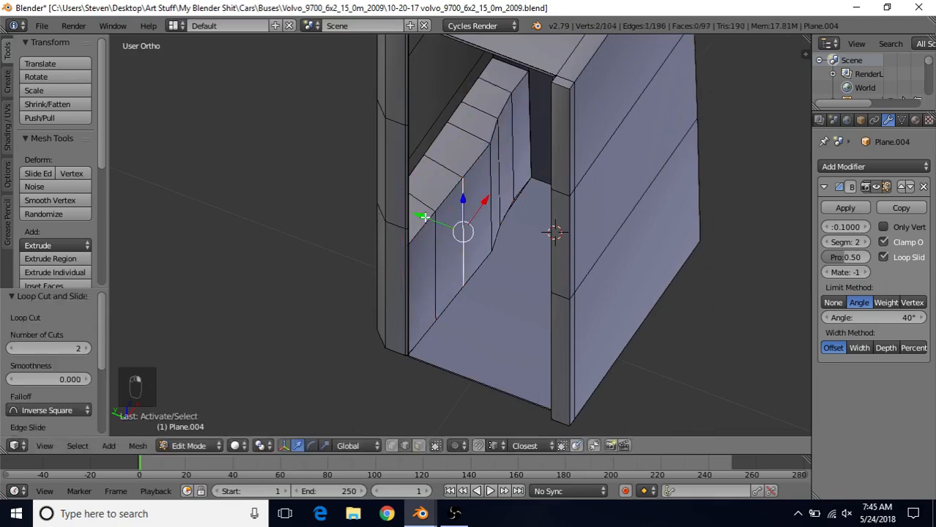
- Pull the two new cuts' vertical inner-side edges outward along Y, moving the one farther back by -0.016
left_click_drag(422, 219, 429, 217)
middle_click_drag(493, 226, 505, 225)
scroll(436, 249, "up", 2)
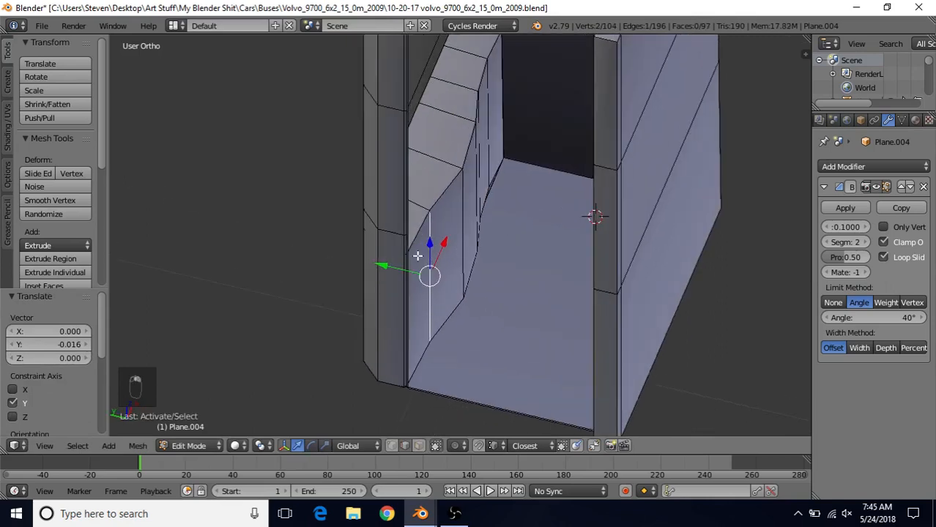
left_click_drag(382, 261, 475, 126)
left_click_drag(392, 266, 468, 125)
middle_click_drag(454, 216, 467, 201)
- Isolate the linked block geometry by hiding everything else, and check its curved outline from the top view
right_click(459, 217)
key("ctrl+l")
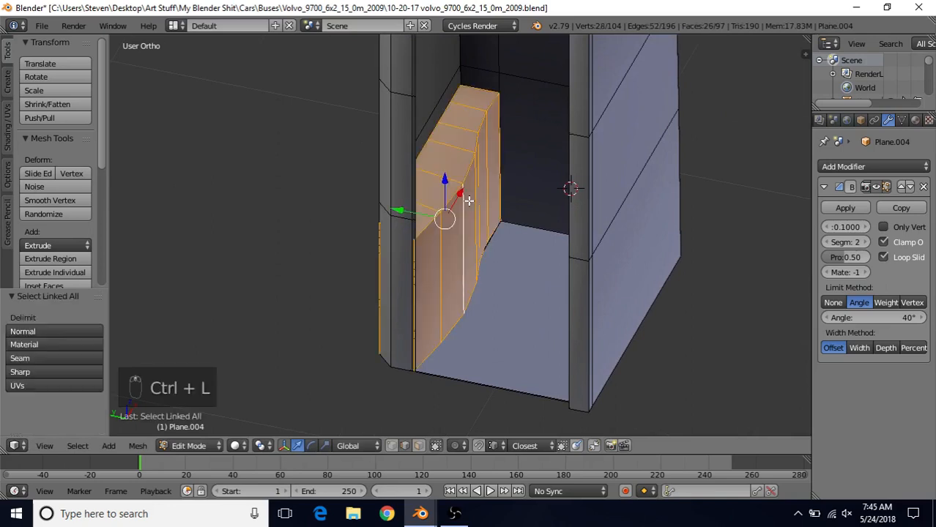
key("shift+h")
scroll(444, 264, "down", 2)
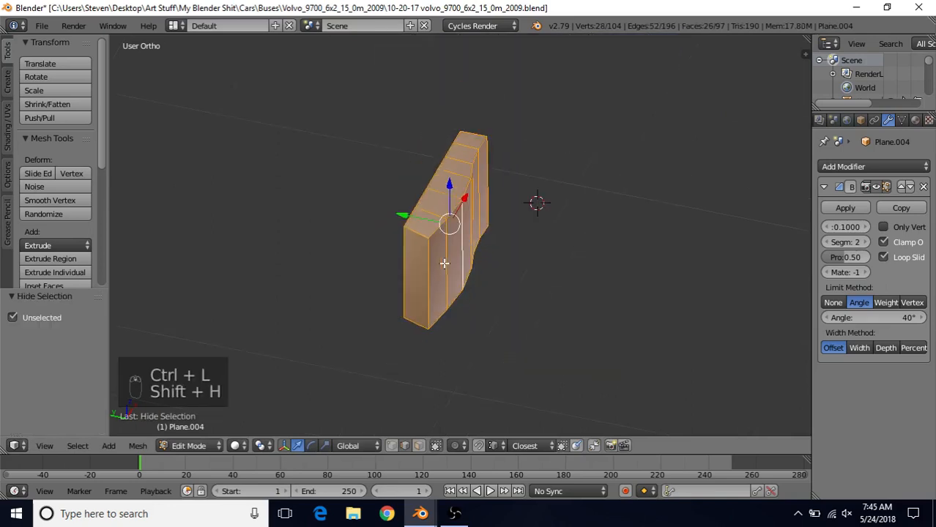
key("KP_7")
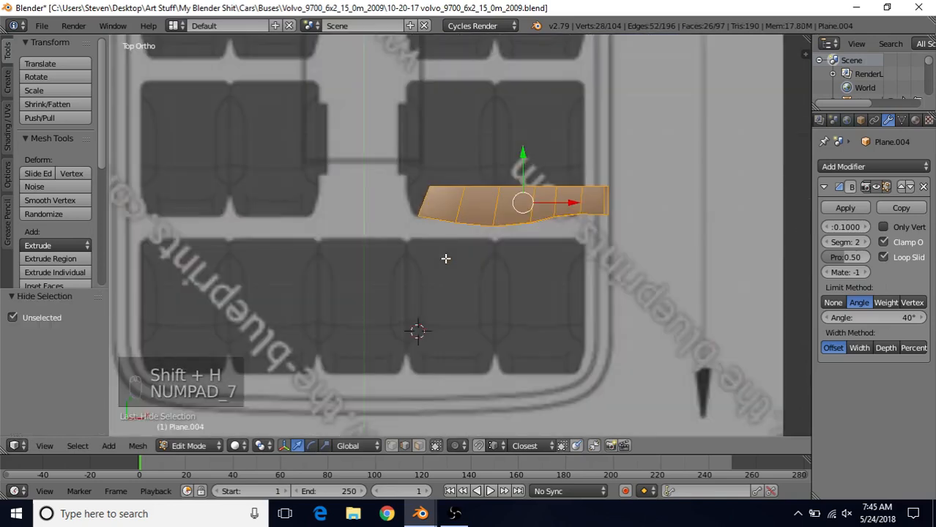
scroll(445, 252, "up", 2)
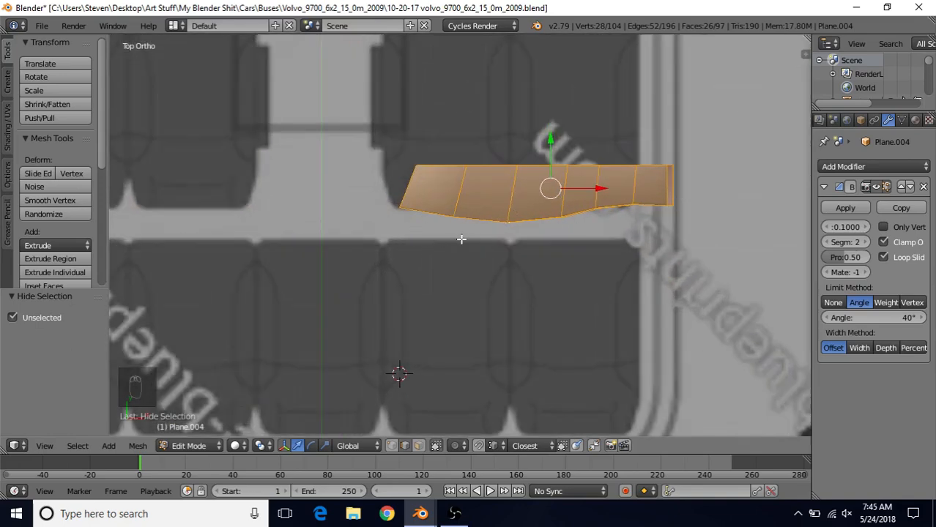
- Move the most protruding vertical edge on the block's inner side by about 0.002 along Y to smooth the curve
middle_click_drag(458, 274, 516, 227)
right_click(500, 222)
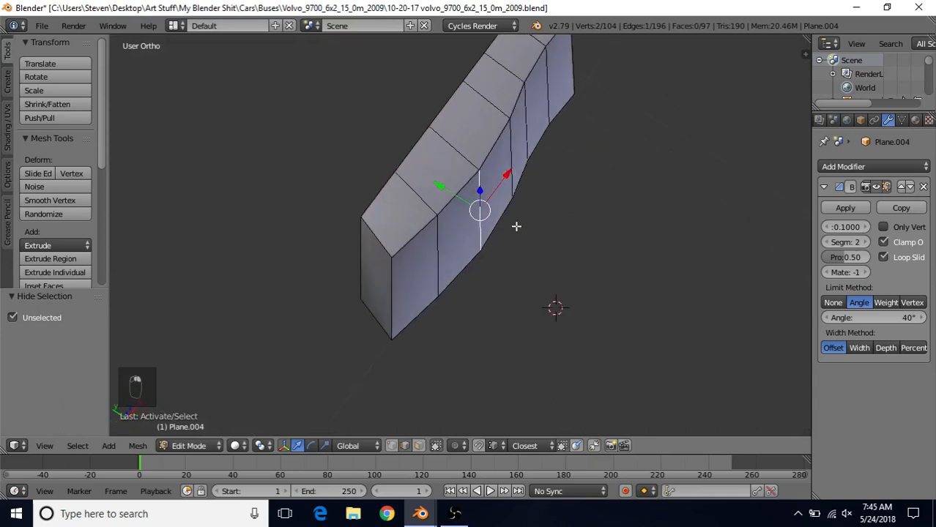
left_click_drag(442, 185, 443, 185)
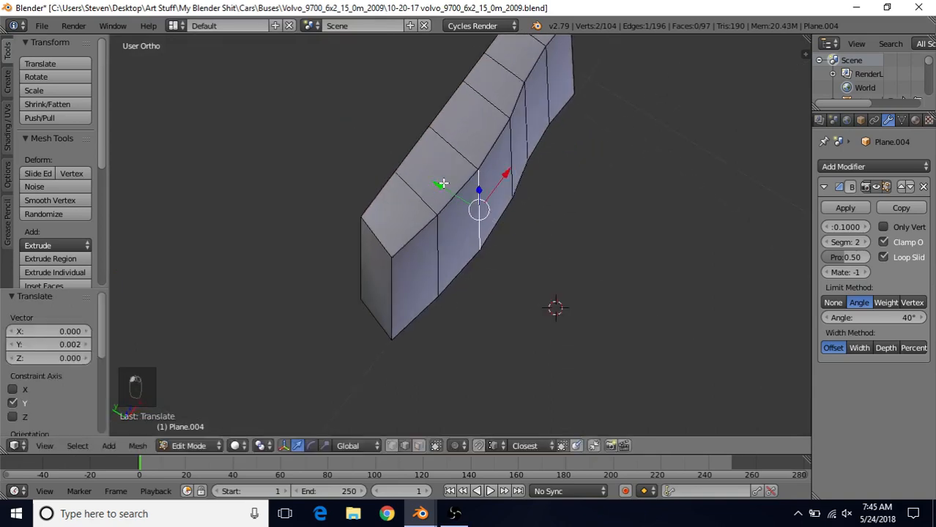
middle_click_drag(443, 184, 505, 240)
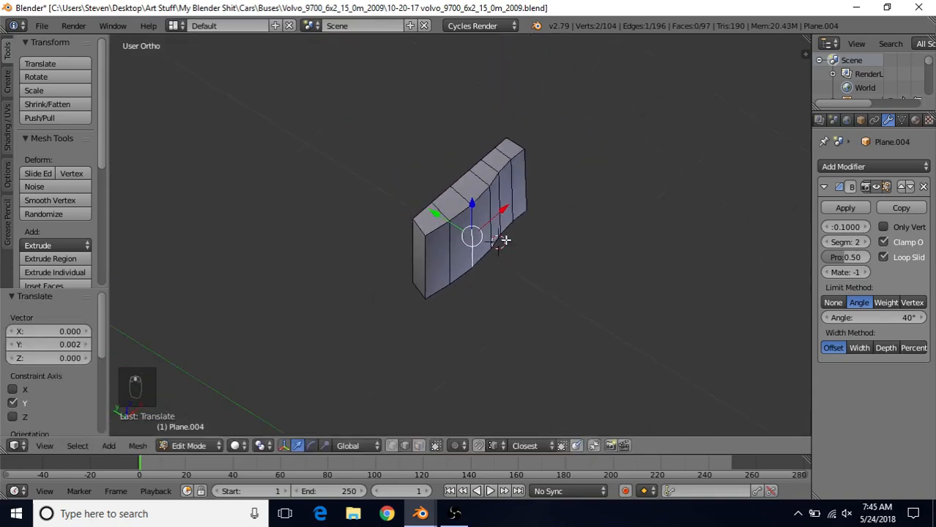
- Reveal the hidden geometry and hide only the flat linked panel that closes the compartment opening
key("alt+h")
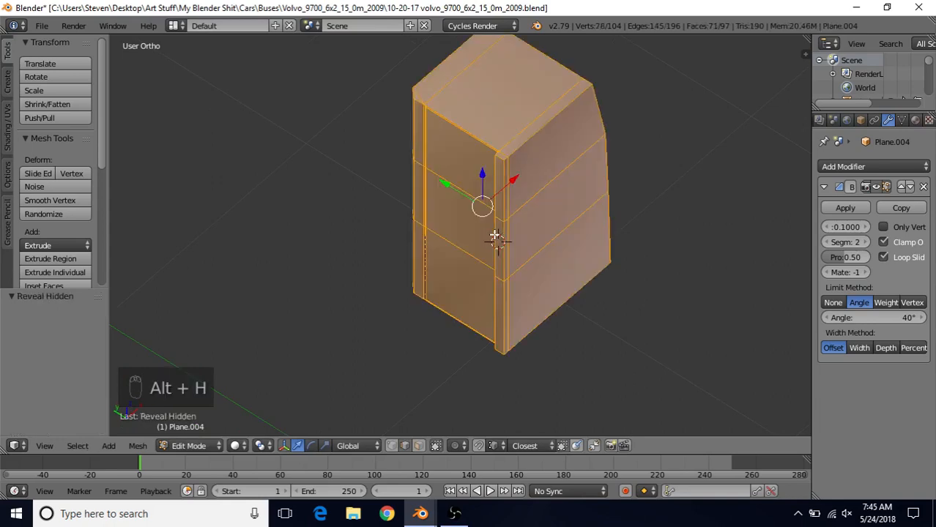
scroll(496, 236, "up", 5)
right_click(472, 244)
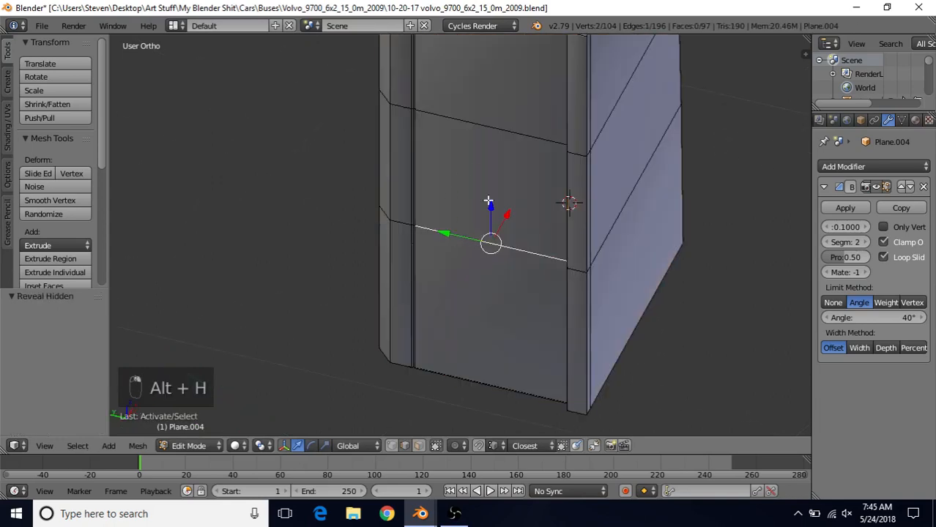
key("ctrl+l")
key("shift+h")
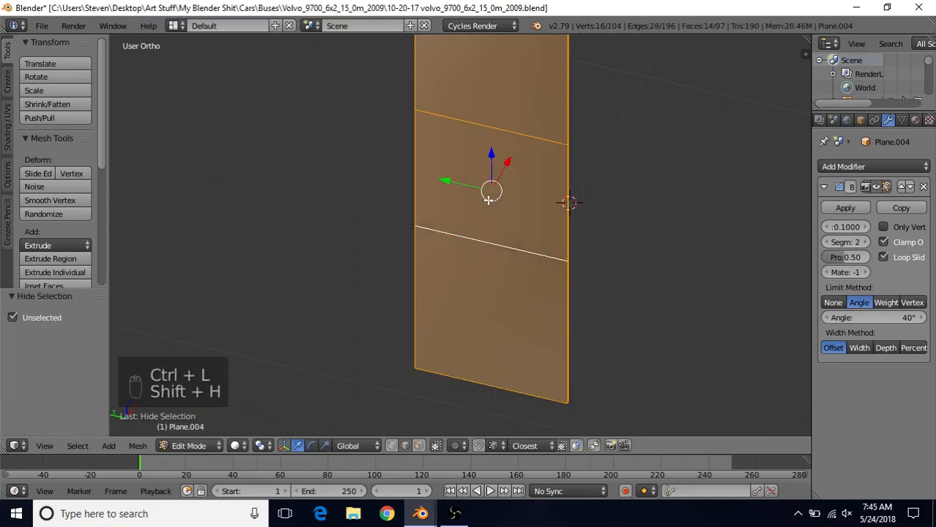
key("ctrl+z")
key("h")
- Add a horizontal loop cut around the block near its top, then edge-slide it slightly higher by a factor of -0.058
key("ctrl+r")
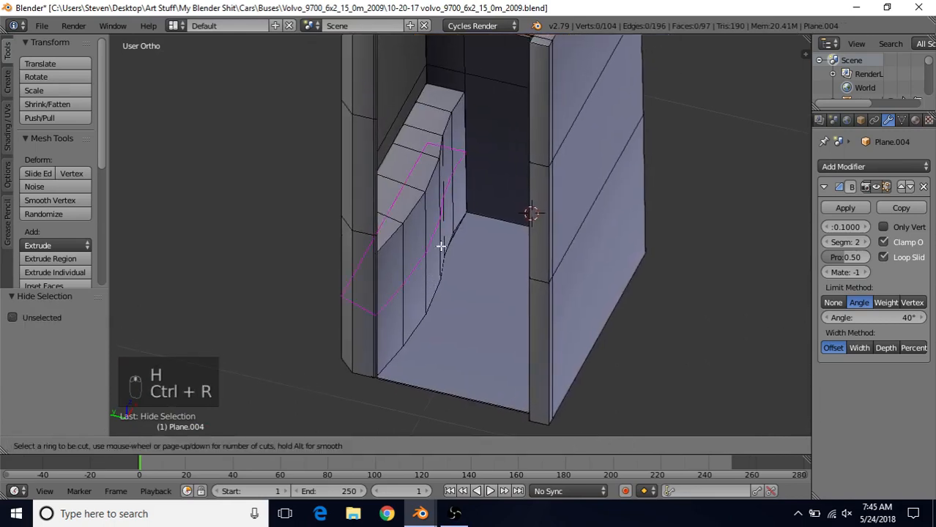
left_click(434, 241)
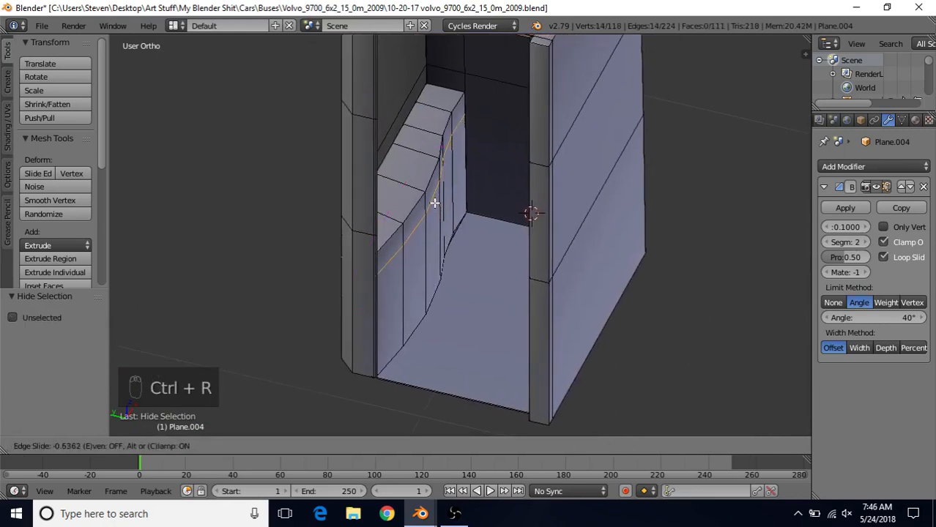
left_click(434, 202)
middle_click_drag(434, 217, 425, 187)
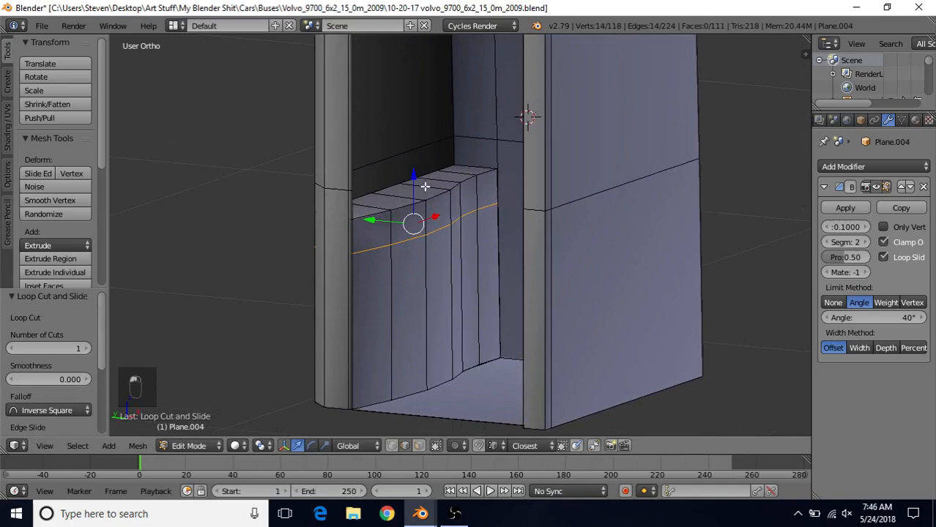
key("g")
key("g")
left_click(452, 162)
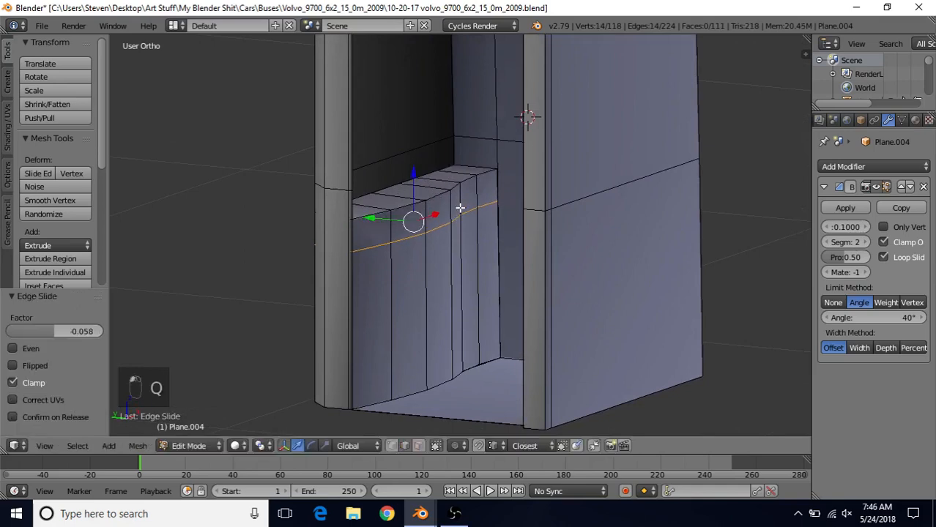
- Isolate the block again by hiding all unselected geometry, with face selection active, and frame its rear upper corner
scroll(449, 253, "down", 2)
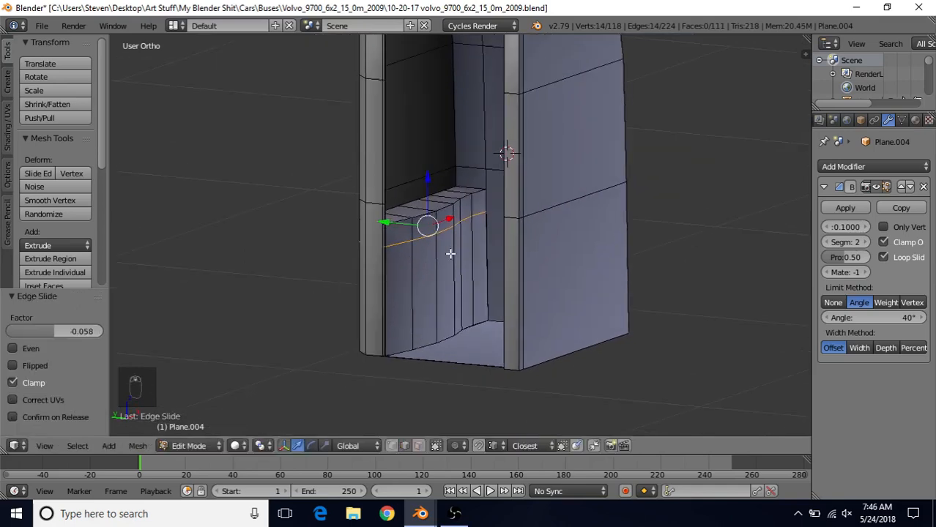
key("ctrl+l")
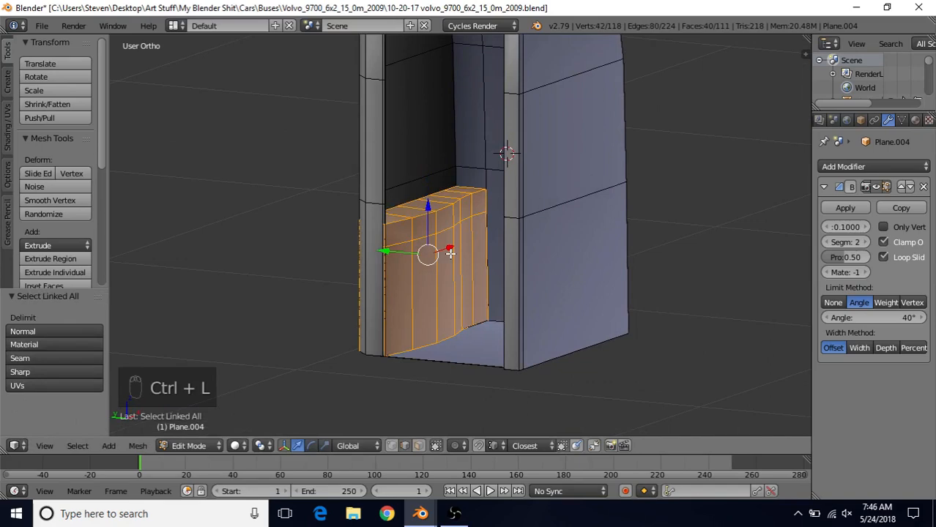
key("shift+h")
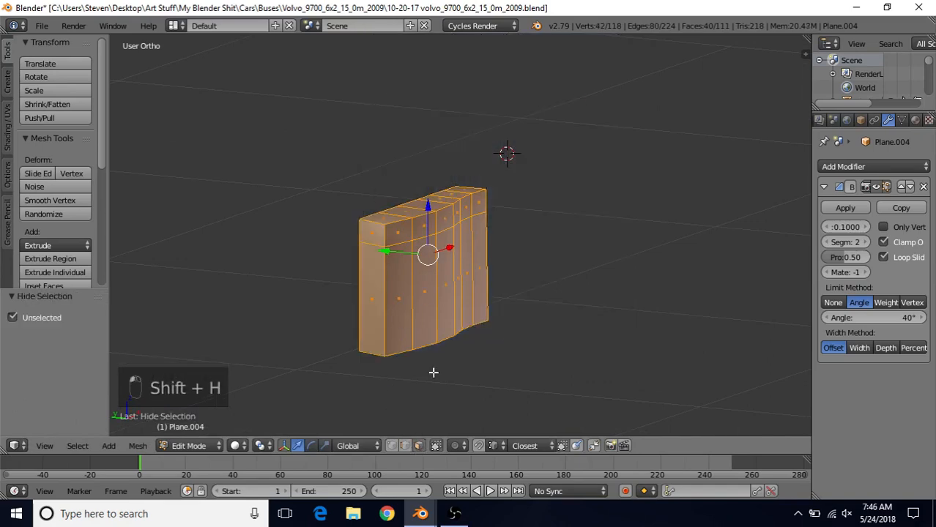
middle_click_drag(432, 372, 543, 254)
scroll(544, 253, "up", 5)
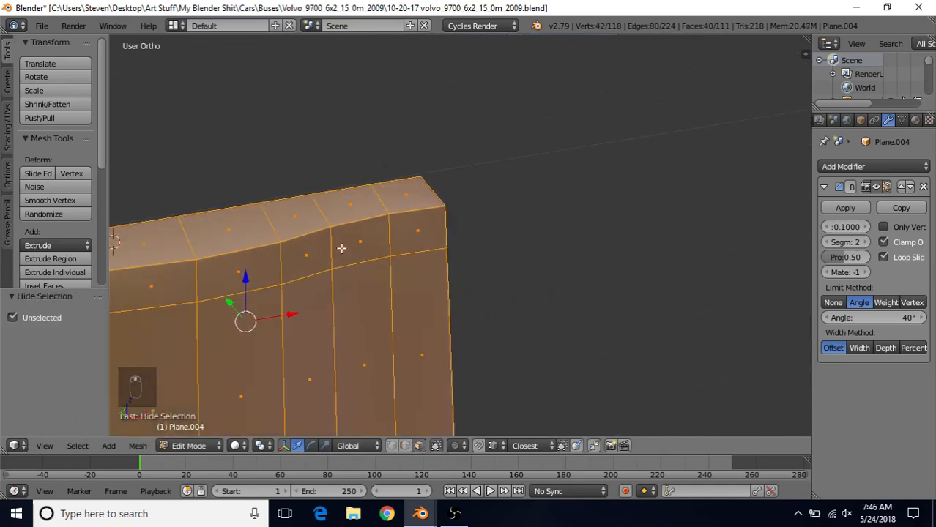
- Delete the ten faces above the horizontal cut on the block's three rear segments: tops, both sides and the end
right_click(307, 243)
right_click(299, 223, "shift")
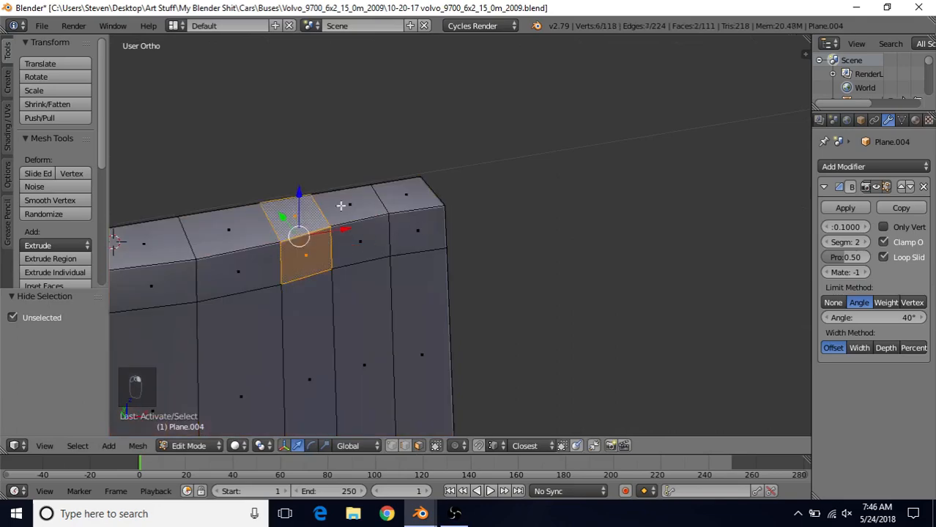
right_click(342, 206, "shift")
right_click(360, 235, "shift")
right_click(432, 226, "shift")
right_click(418, 205, "shift")
middle_click_drag(459, 232, 538, 259)
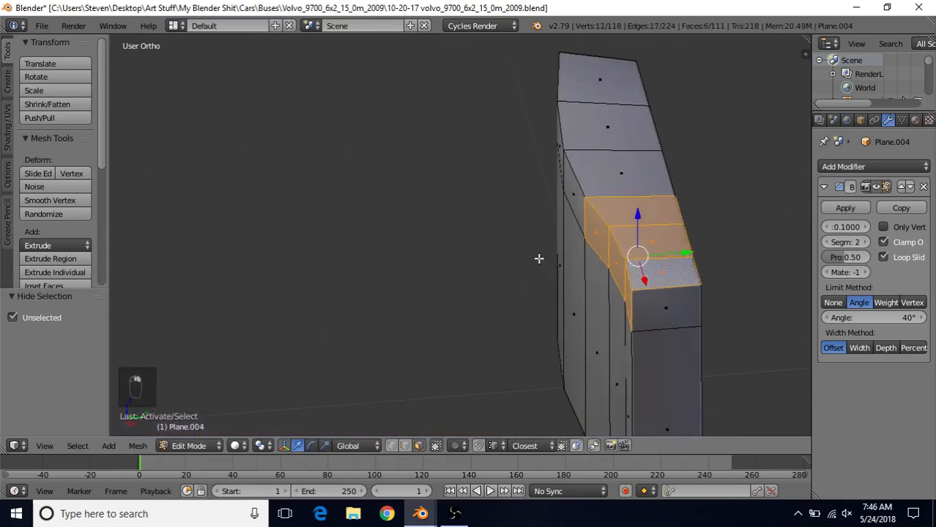
right_click(687, 303, "shift")
middle_click_drag(687, 303, 530, 278)
right_click(575, 358, "shift")
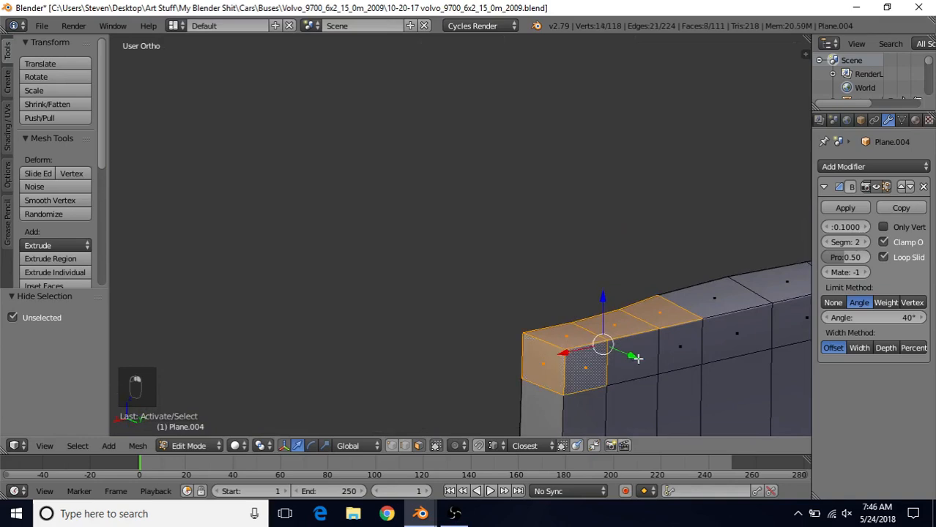
right_click(637, 357, "shift")
right_click(682, 344, "shift")
key("Delete")
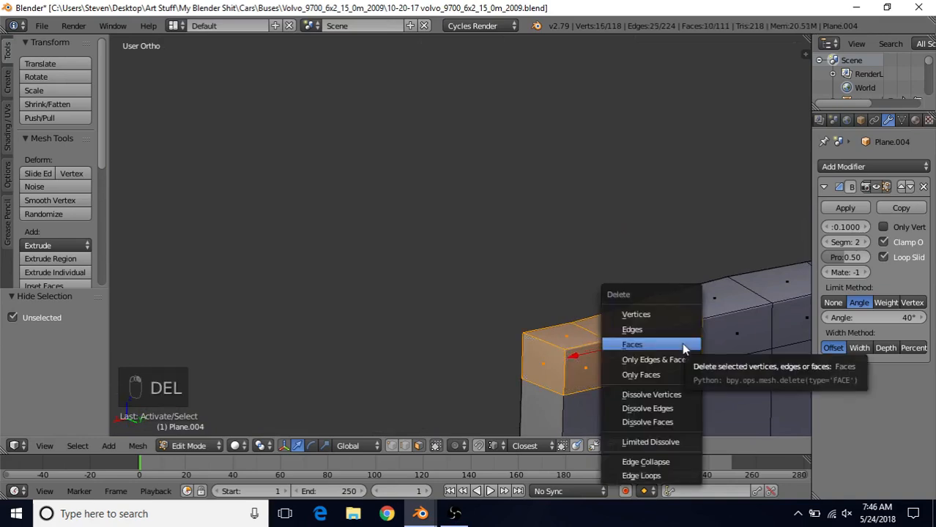
left_click(682, 343)
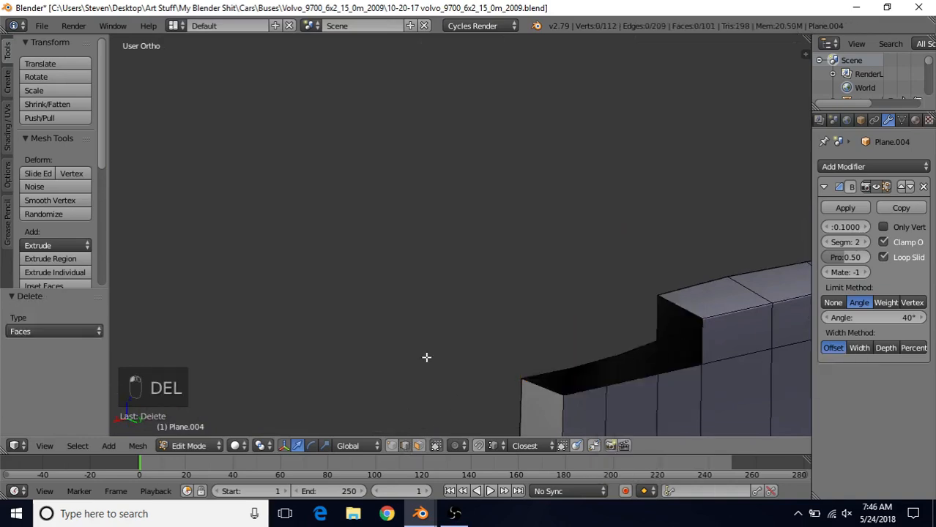
- Close the open notch with four new faces, filling from the rear edge: three along the lowered top and one upright step face
middle_click_drag(426, 355, 669, 335)
right_click(645, 262)
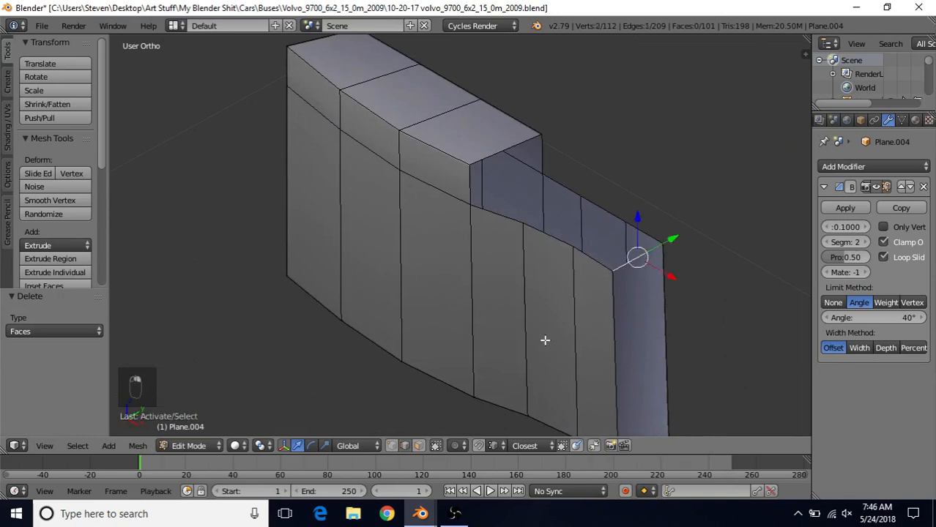
key("f")
key("f")
key("f")
key("f")
key("f")
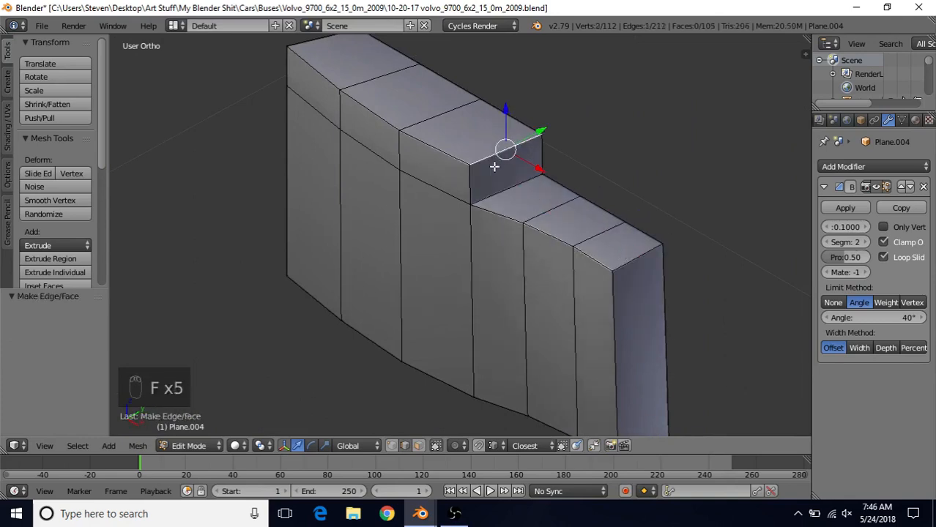
- Add a horizontal loop cut around the block below the notch, slid upward by a factor of about -0.555, and switch to face selection
middle_click_drag(380, 279, 453, 269)
key("ctrl+r")
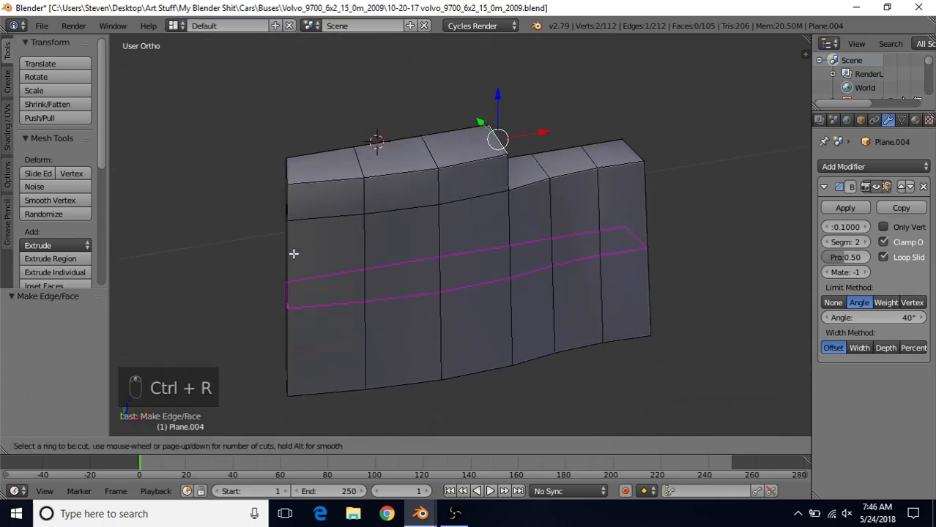
left_click(294, 253)
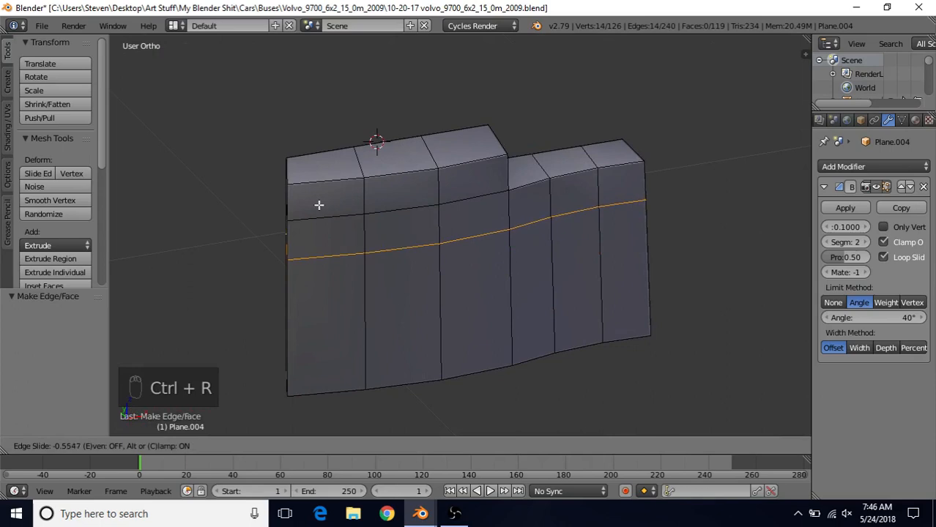
left_click(318, 205)
left_click(416, 445)
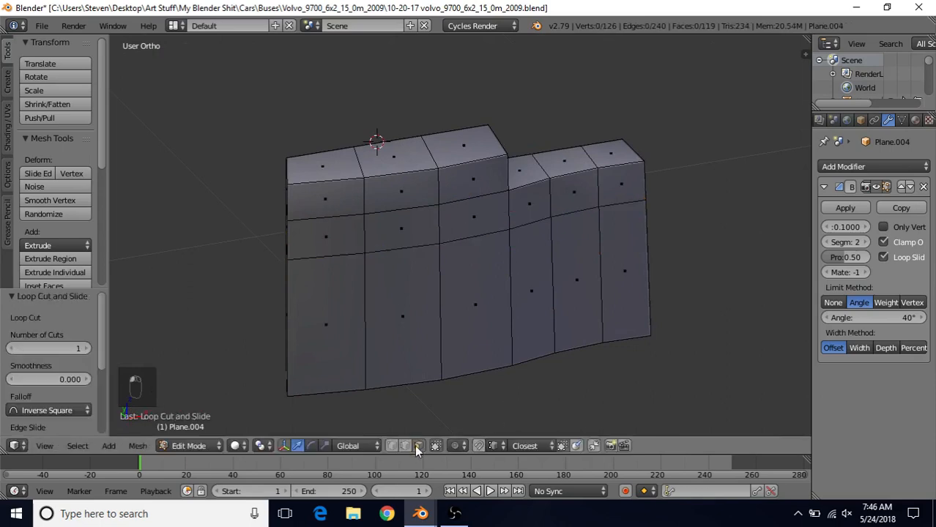
- Reveal the hidden geometry and hide the linked panel between the two corner posts to open up the compartment
scroll(521, 308, "down", 3)
middle_click_drag(521, 307, 620, 292)
middle_click_drag(564, 293, 560, 276, "shift")
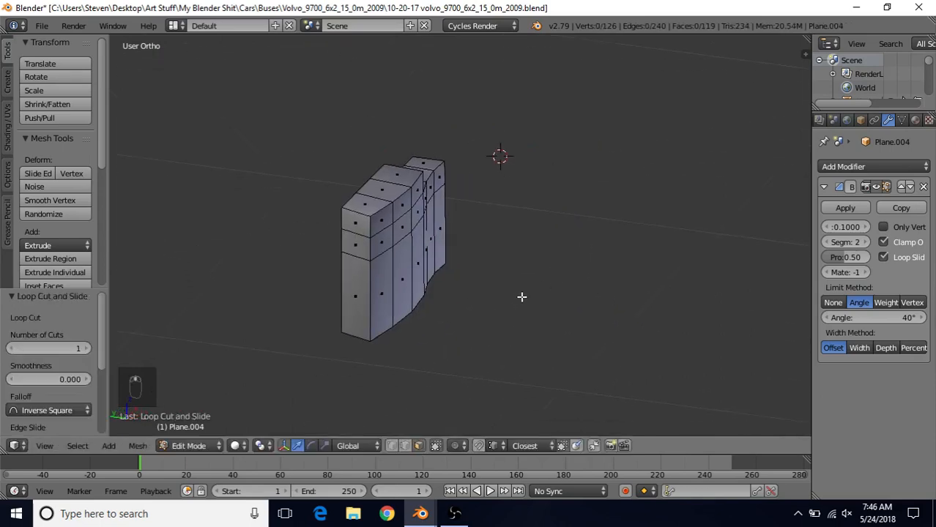
key("alt+h")
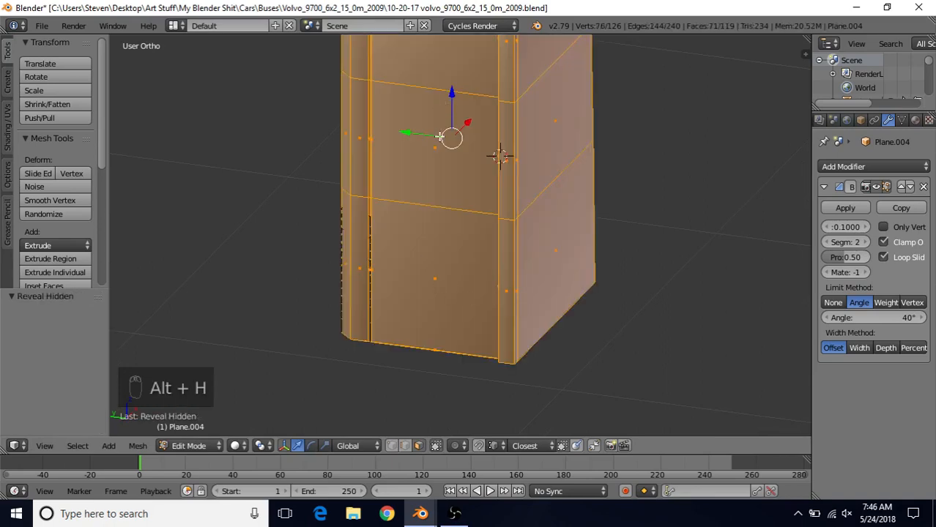
right_click(427, 155)
key("ctrl+l")
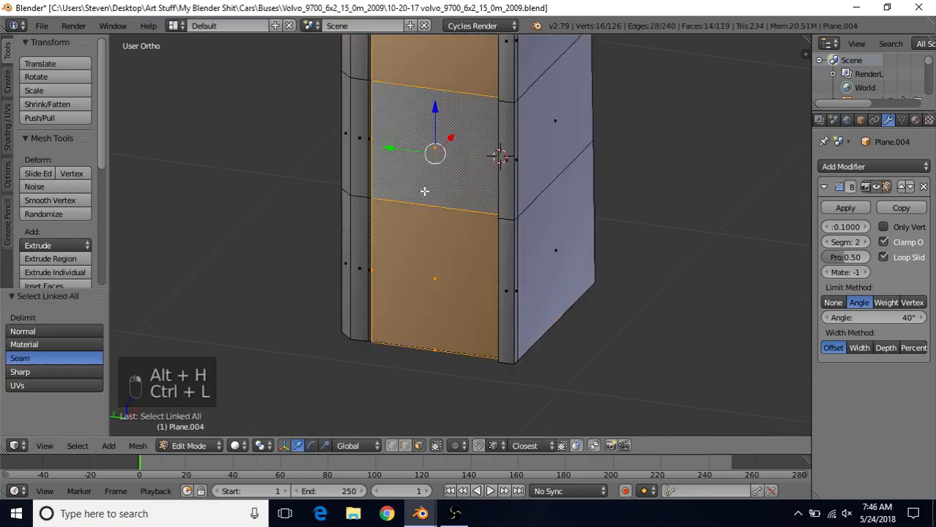
key("h")
scroll(415, 248, "up", 3)
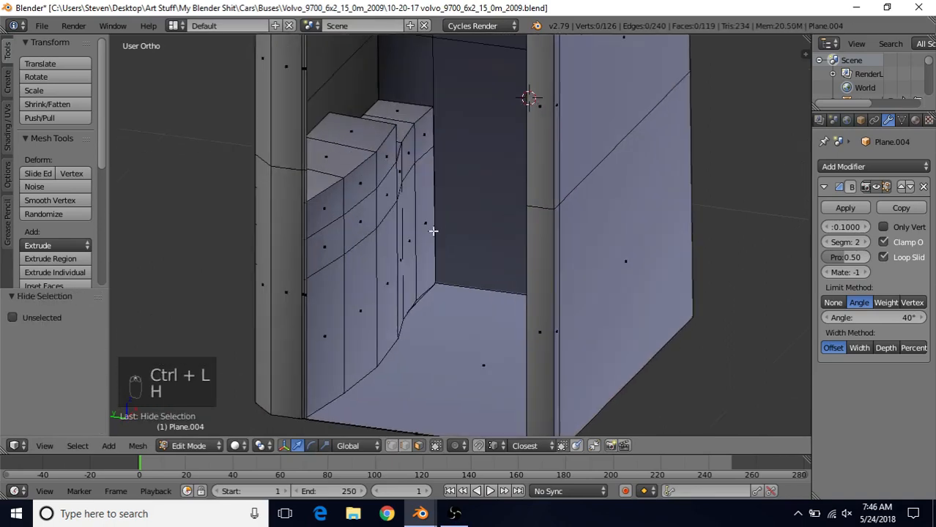
- Extrude the three lower inner faces of the block's rear segments about 0.208 along negative Y, across the compartment
scroll(419, 223, "up", 2)
right_click(418, 226)
right_click(437, 215, "shift")
right_click(455, 198, "shift")
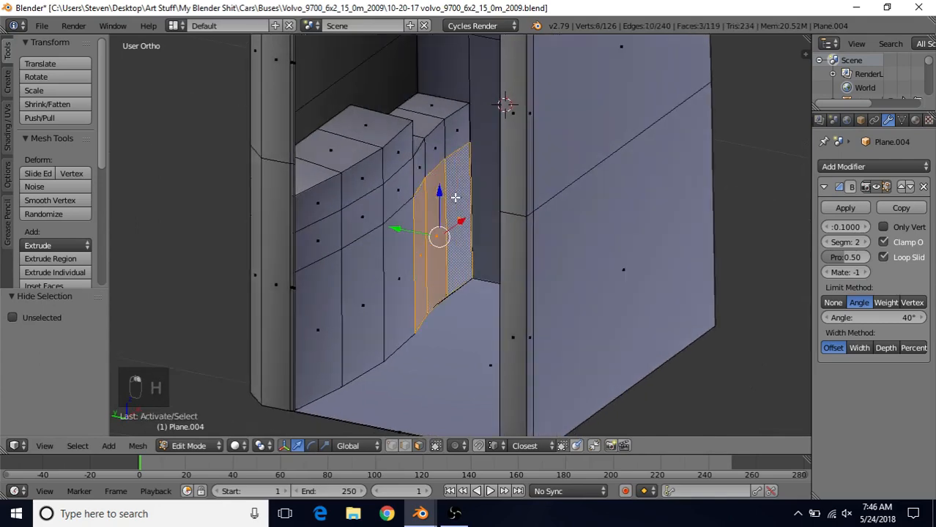
middle_click_drag(454, 204, 458, 254)
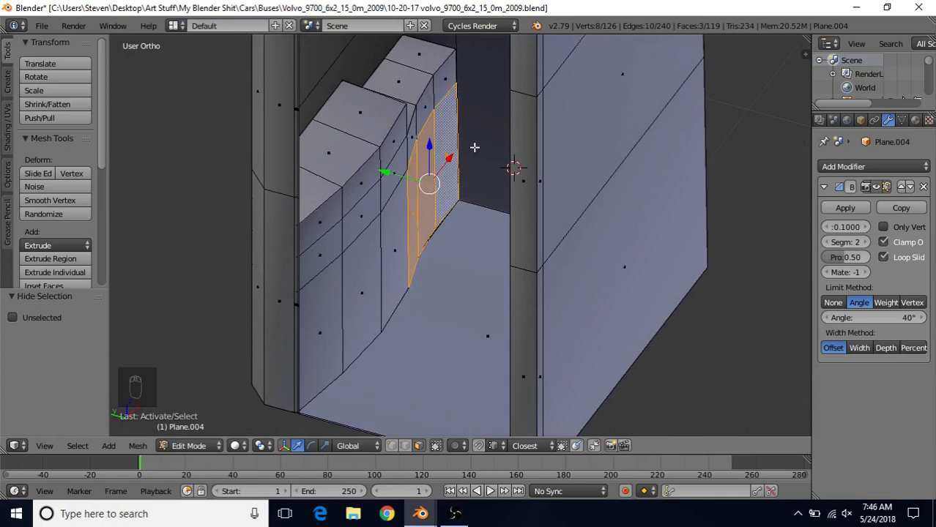
scroll(444, 252, "down", 3)
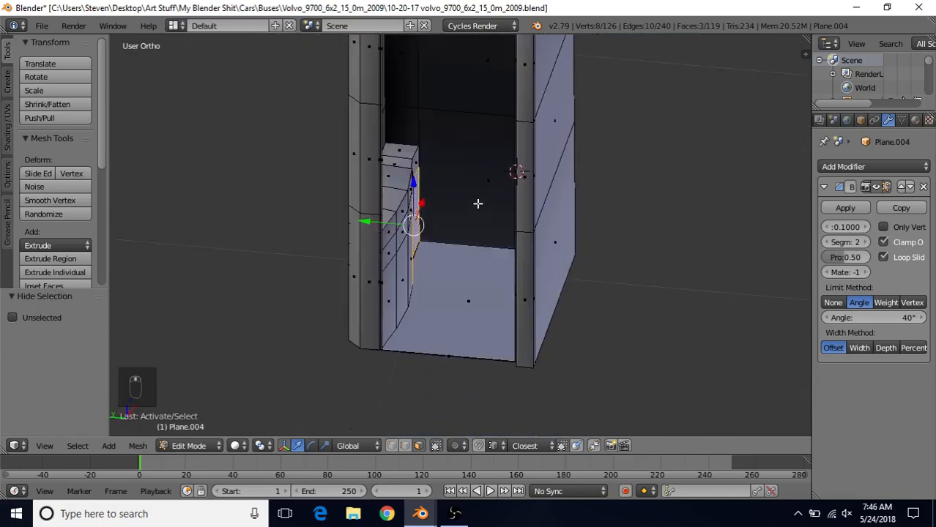
key("e")
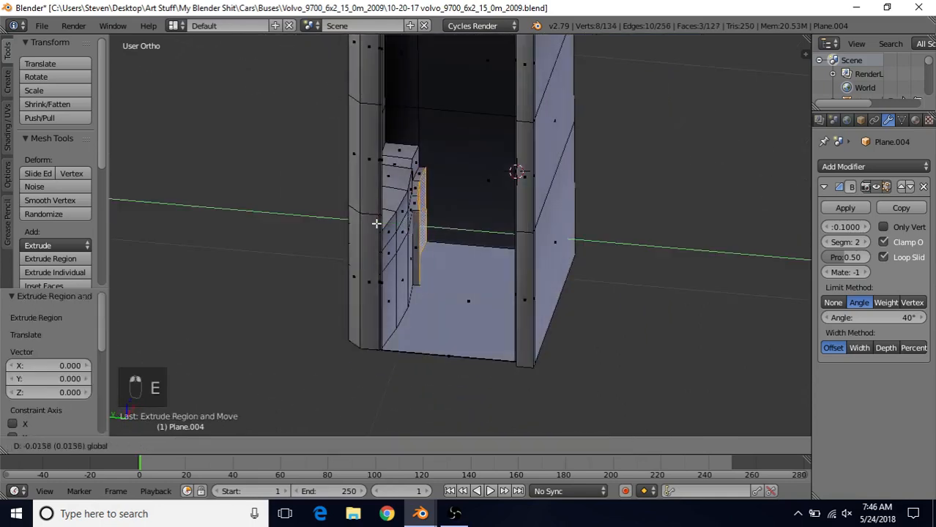
left_click(437, 221)
- Flatten the extruded end faces by scaling them to 0 along the Y axis
middle_click_drag(438, 221, 583, 225)
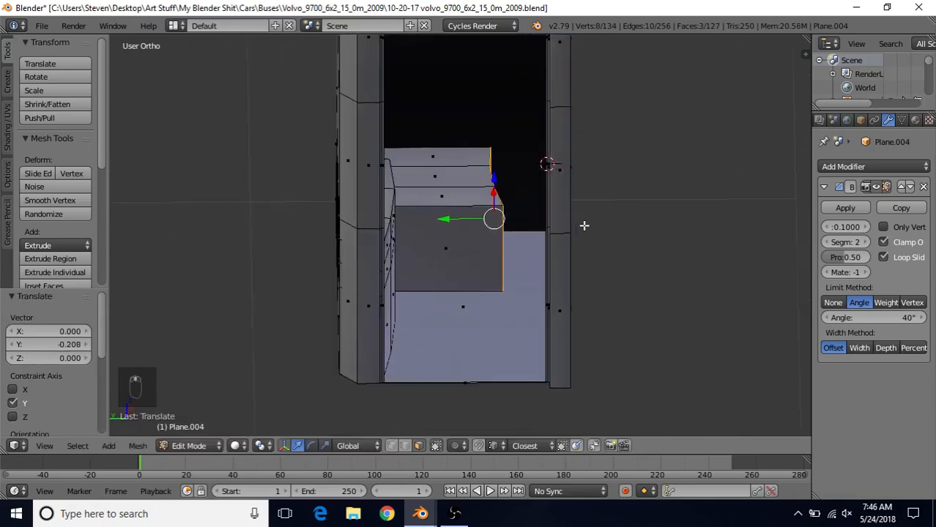
type("y")
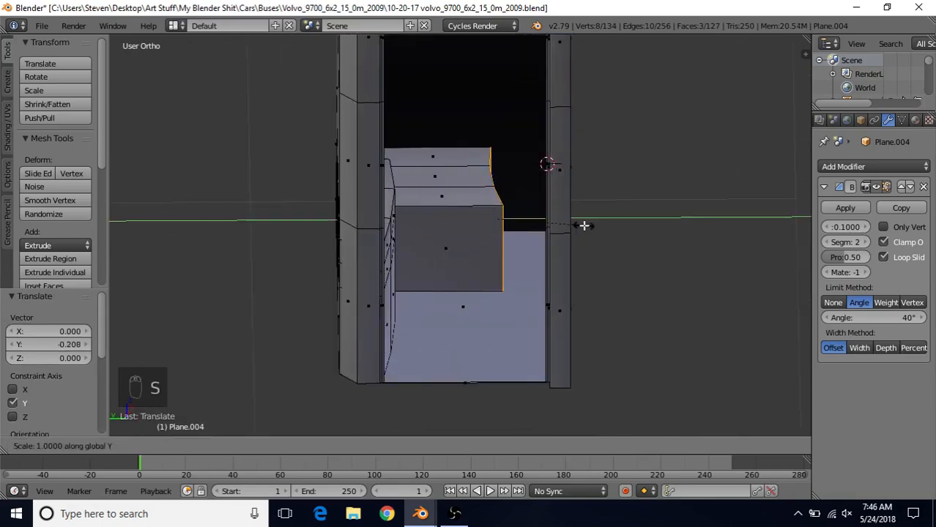
type("0")
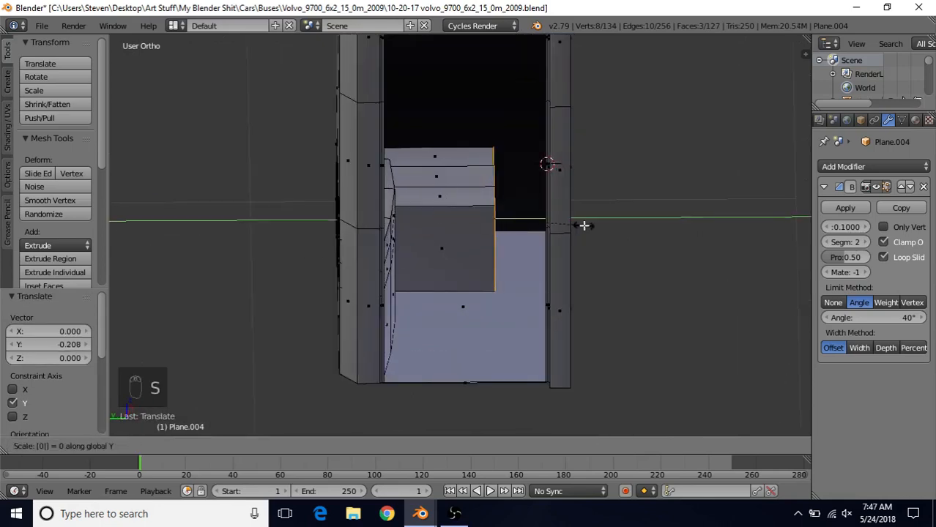
left_click(583, 226)
- Move the flattened end faces farther along negative Y, past the opposite post, and align them with the outer side wall
middle_click_drag(495, 175, 503, 238)
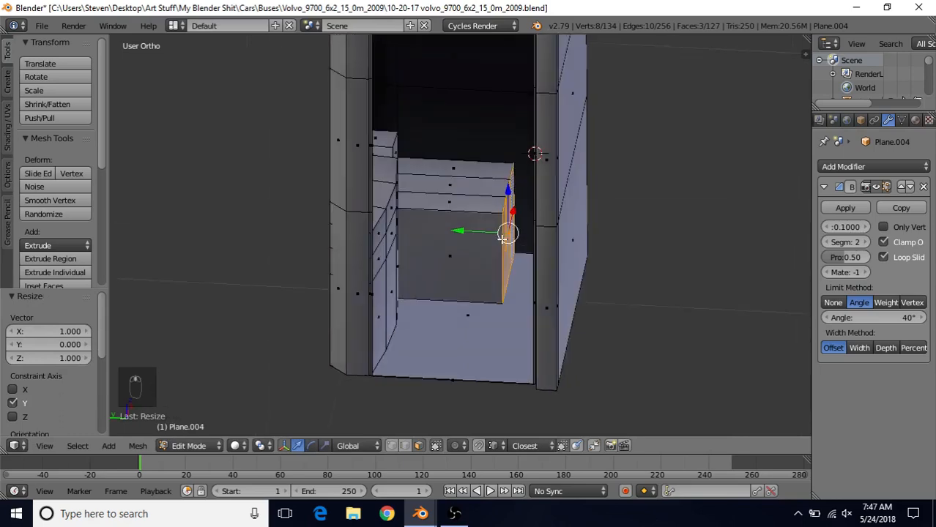
middle_click_drag(520, 194, 552, 221)
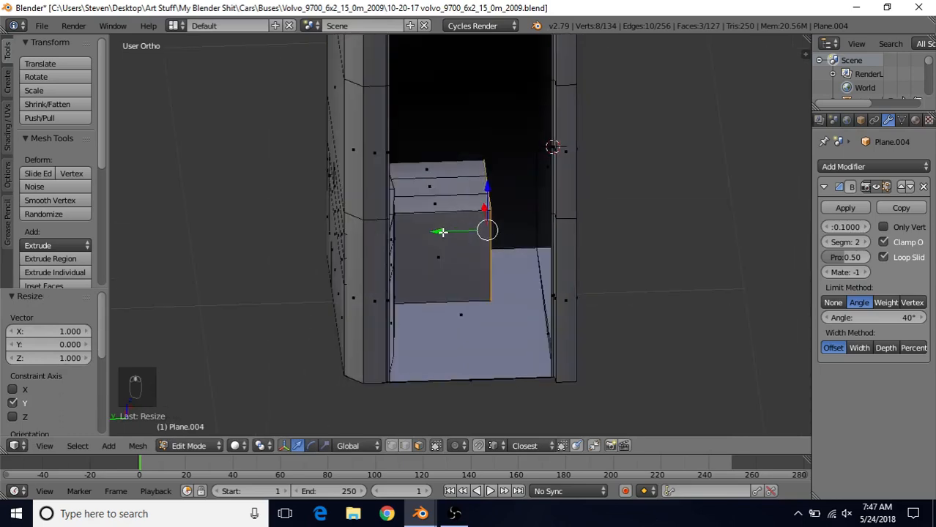
left_click_drag(441, 233, 510, 230)
middle_click_drag(514, 268, 505, 268)
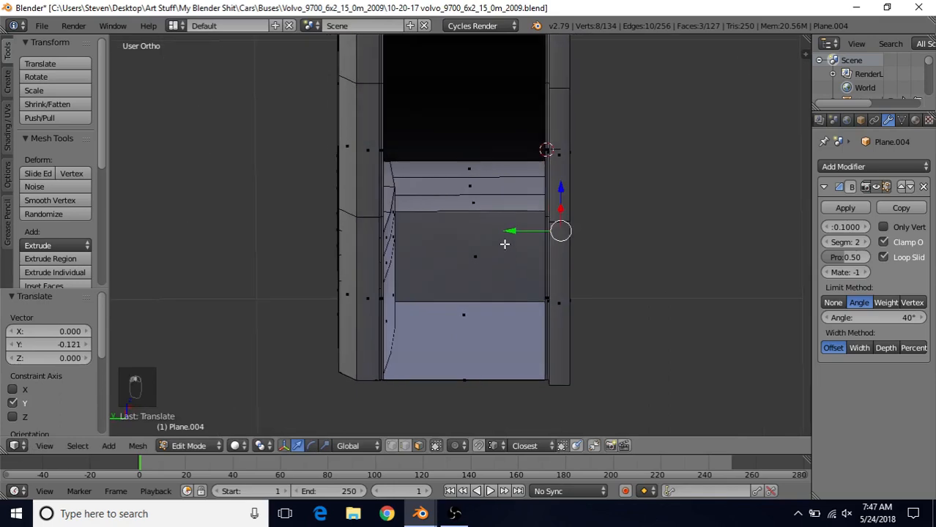
left_click_drag(509, 229, 573, 385)
left_click_drag(516, 230, 567, 386)
middle_click_drag(545, 242, 503, 243)
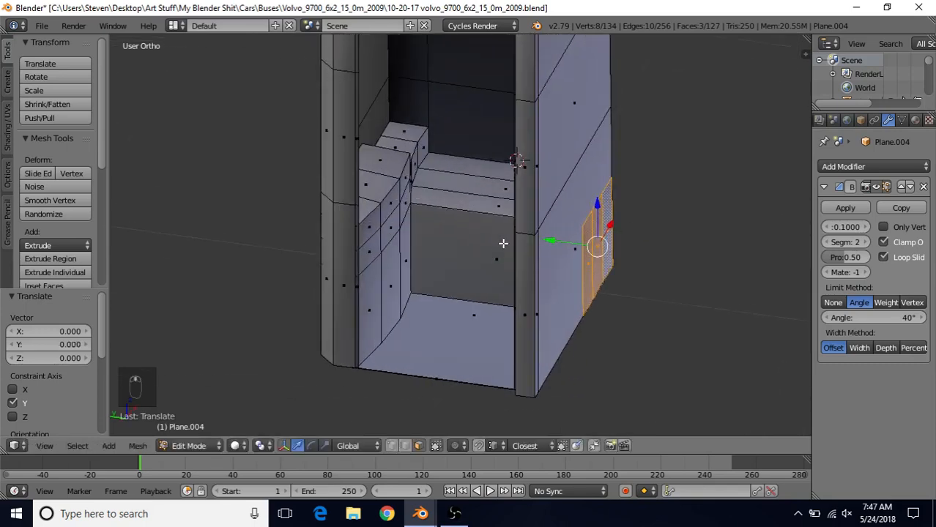
left_click_drag(549, 239, 549, 240)
- Delete the three end faces of the extrusion at the side wall, using wireframe shading to check them, and return to solid shading
key("z")
key("z")
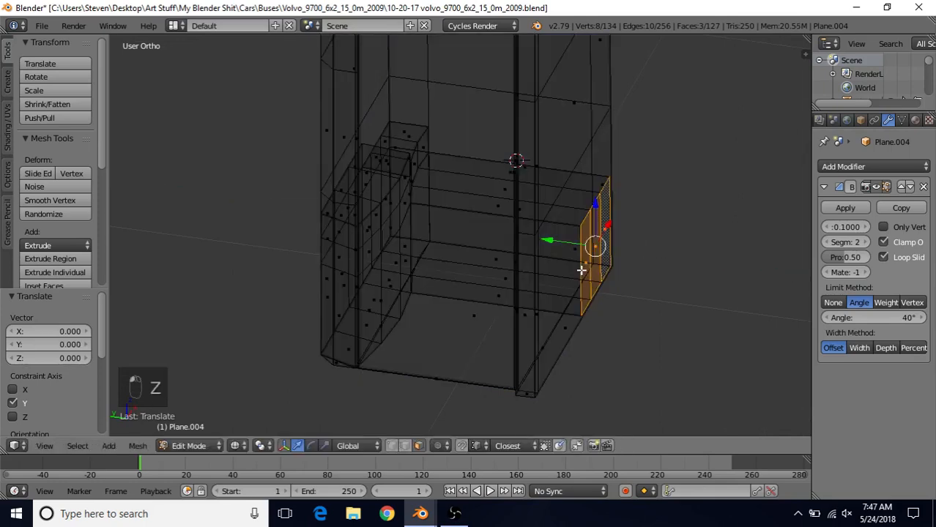
key("z")
key("Delete")
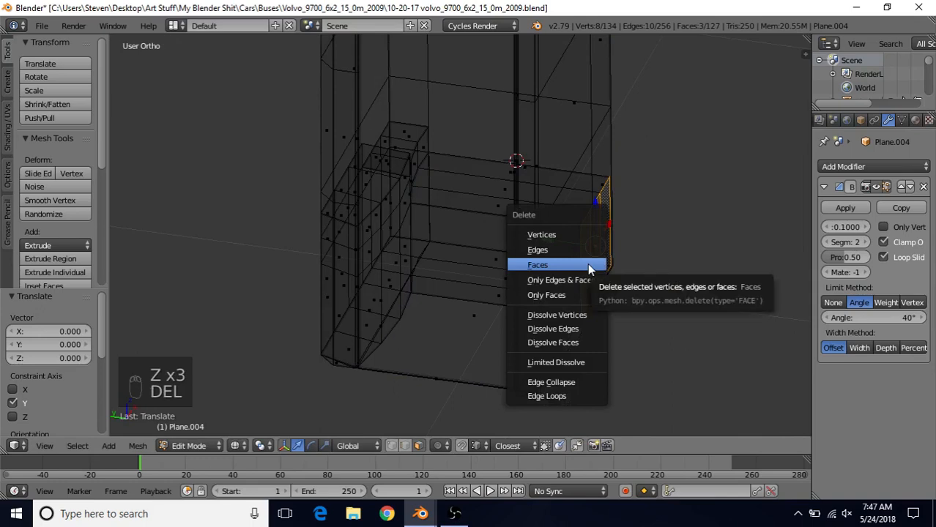
left_click(535, 265)
key("z")
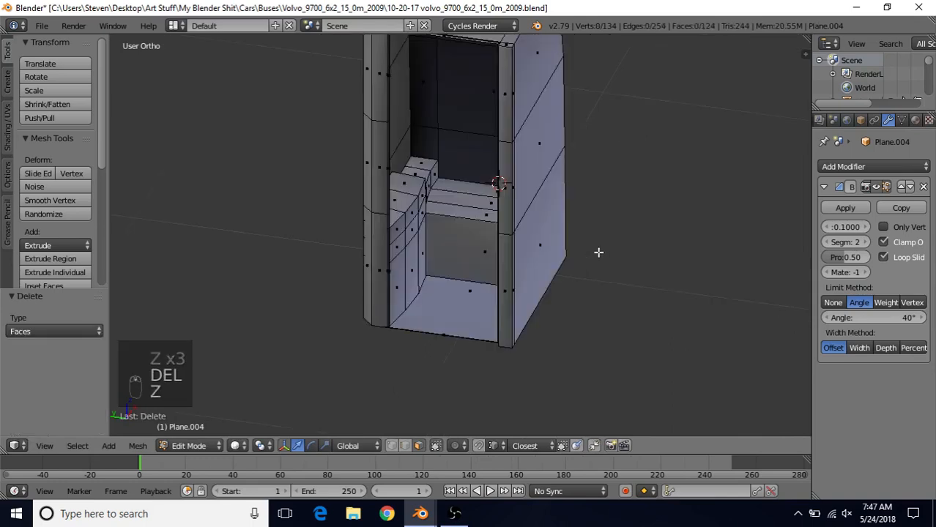
key("z")
key("z")
middle_click_drag(600, 250, 584, 248)
key("z")
- Add a centred lengthwise loop cut over the block's top and isolate the linked block by hiding all unselected geometry
scroll(584, 248, "up", 2)
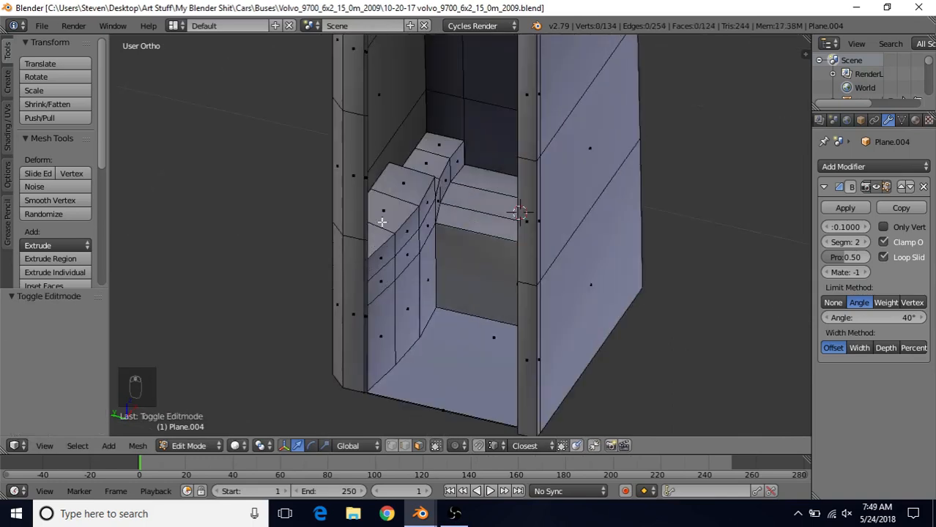
key("ctrl+r")
left_click(408, 177)
right_click(408, 177)
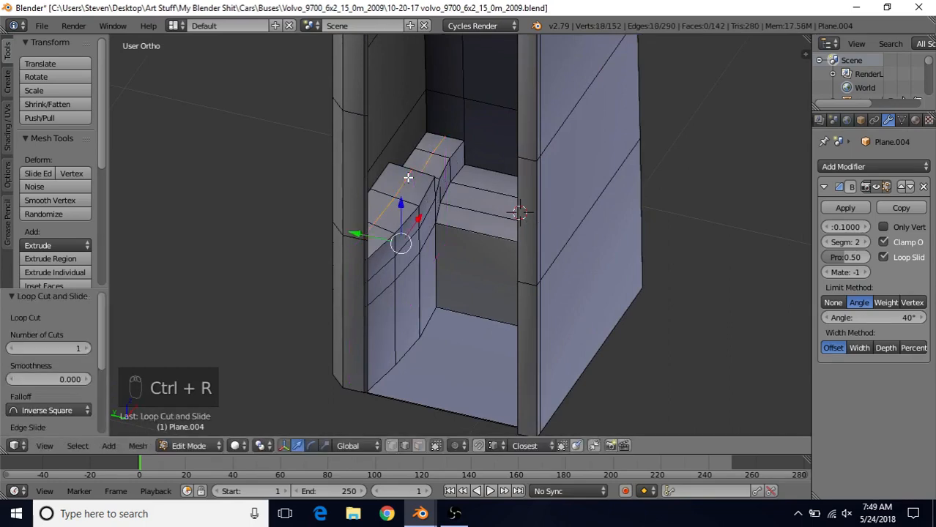
key("ctrl+l")
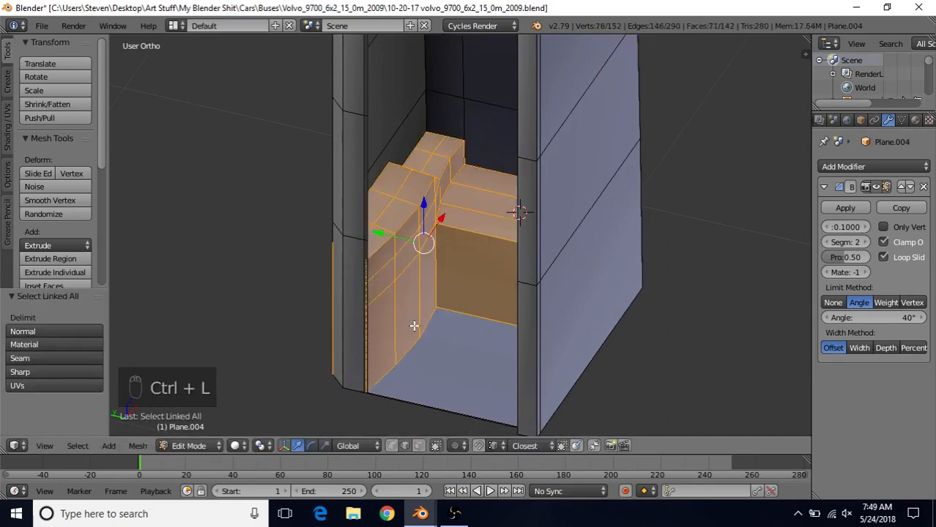
key("shift+h")
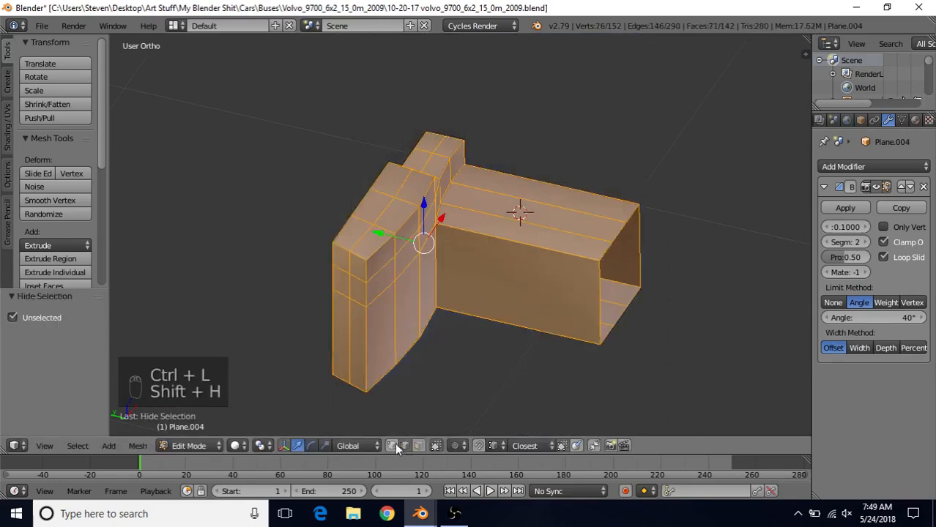
middle_click_drag(412, 324, 312, 177)
- Move the middle vertical edge of the block's step face about 0.017 along X
right_click(547, 208)
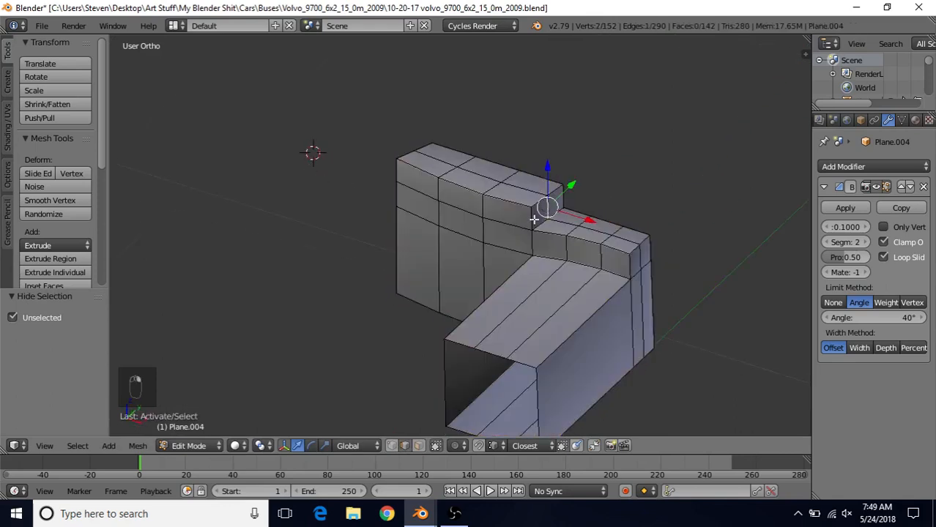
left_click_drag(588, 220, 600, 224)
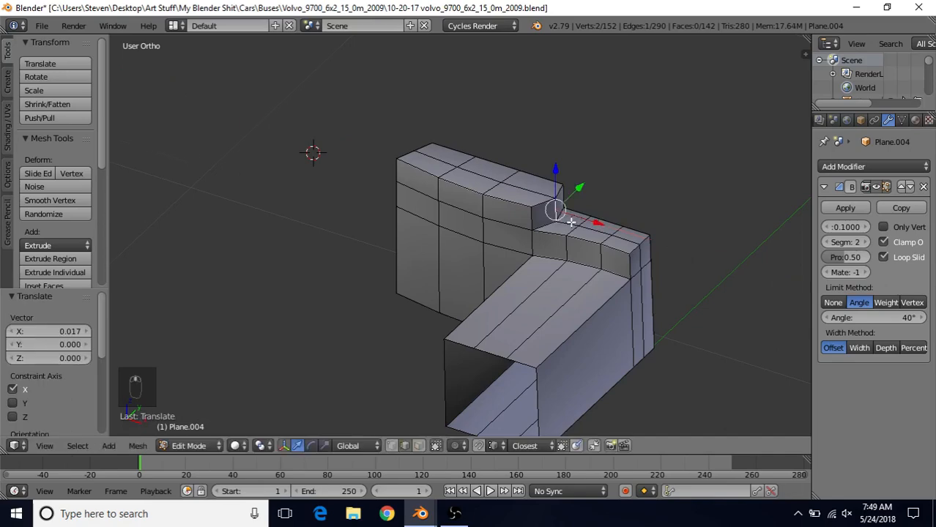
middle_click_drag(599, 225, 572, 314)
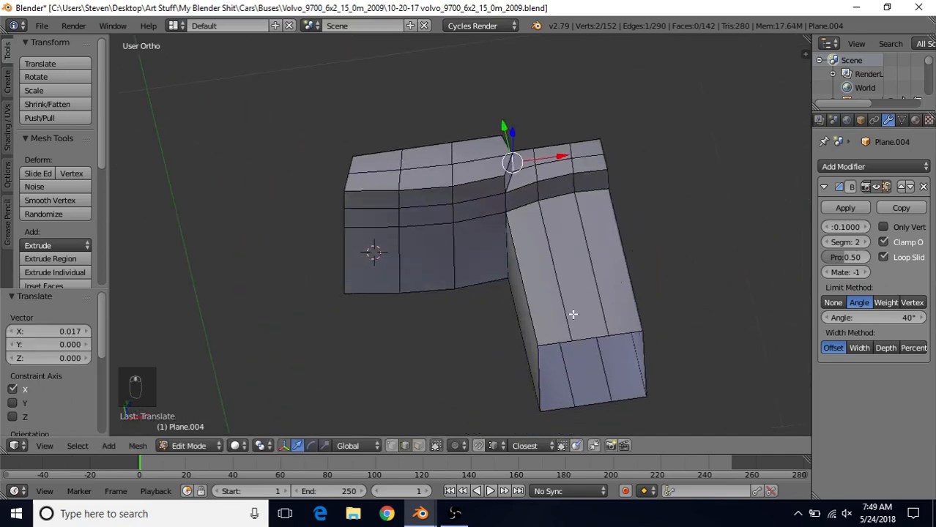
- Select the four top faces of the raised section nearest the step and inset them with a thickness of about 0.0177
left_click(419, 446)
middle_click_drag(447, 200, 491, 207)
left_click(407, 168)
right_click(452, 168, "shift")
right_click(448, 157, "shift")
scroll(491, 208, "up", 3)
key("i")
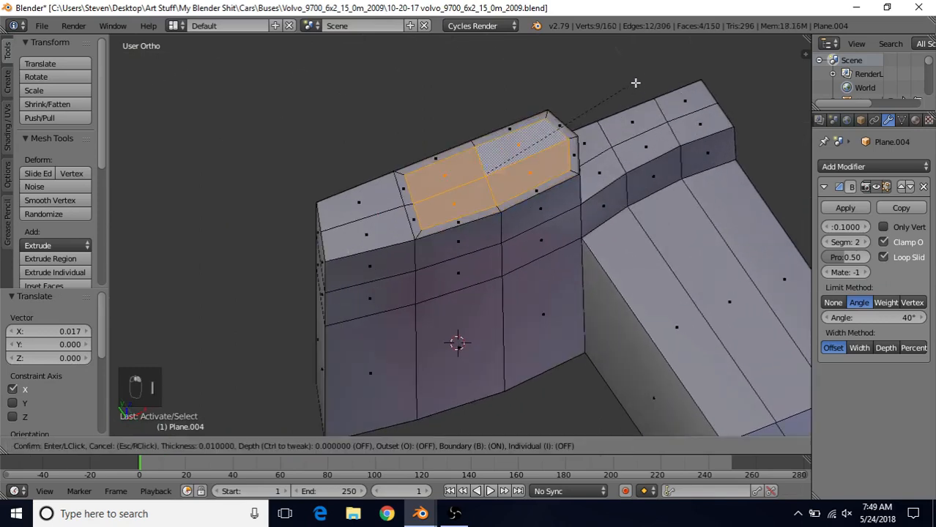
left_click(630, 88)
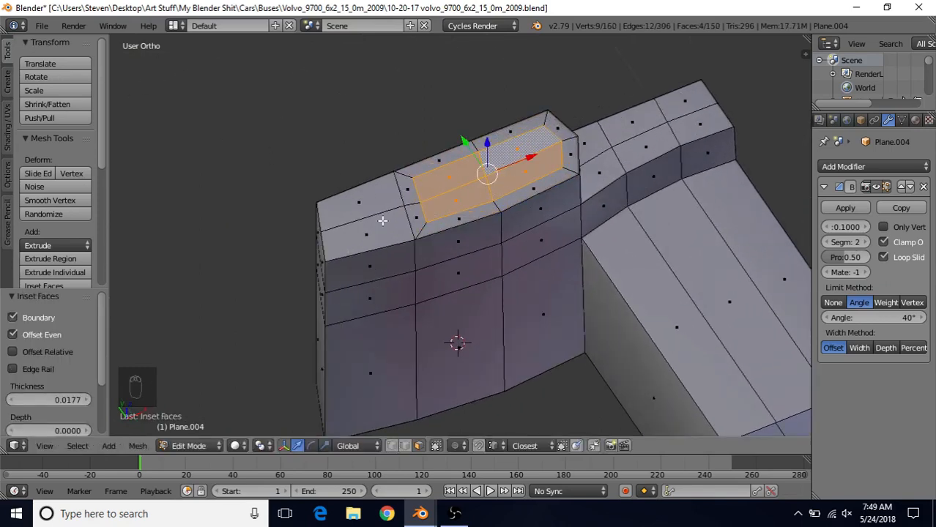
- Find add-ons matching "loop" in the user preferences, enable Mesh: LoopTools, and close the preferences
left_click(41, 25)
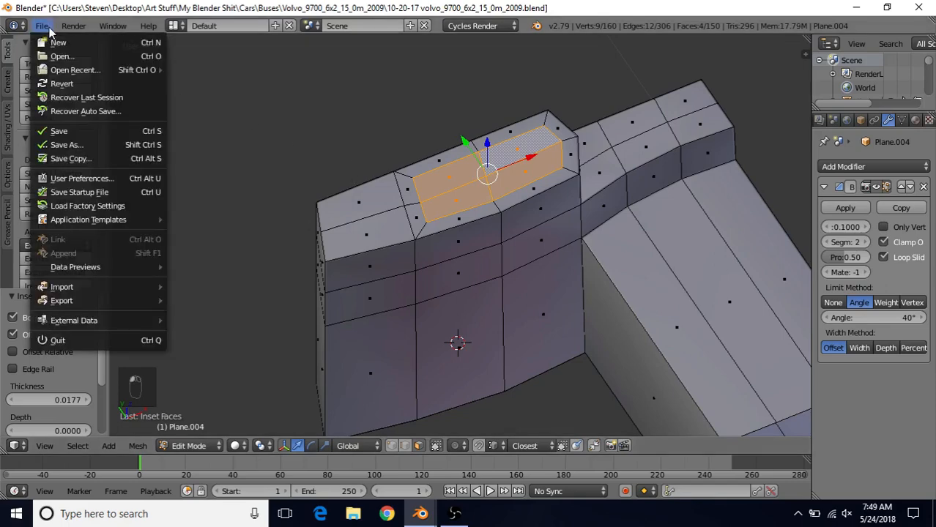
left_click(82, 180)
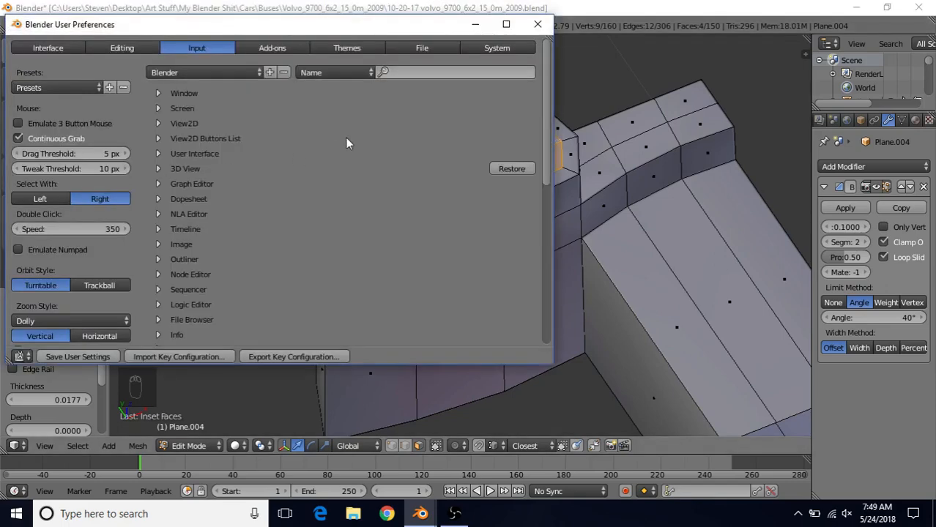
left_click(282, 46)
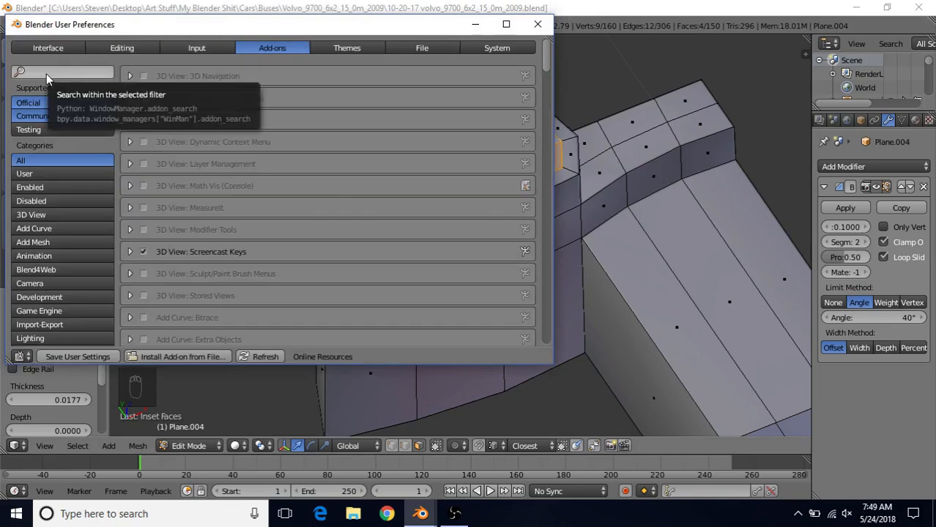
type("loop")
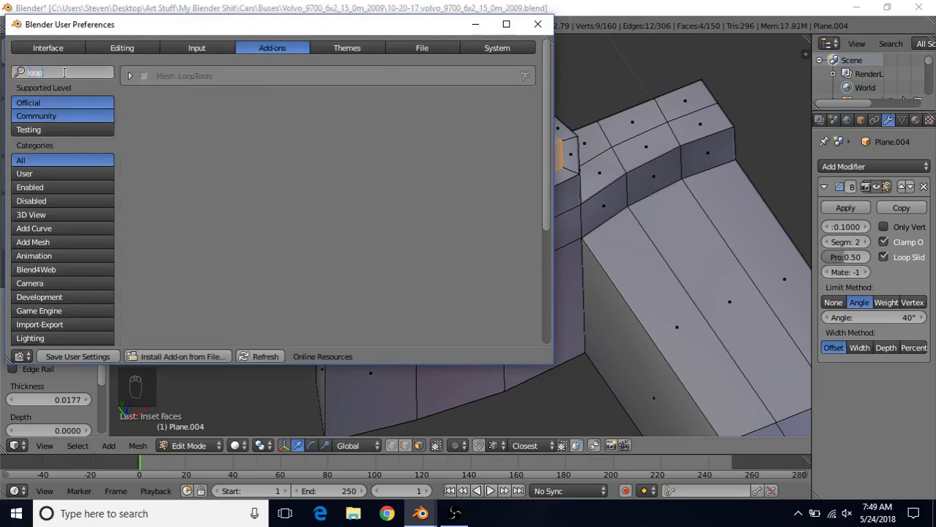
key("Return")
left_click(143, 75)
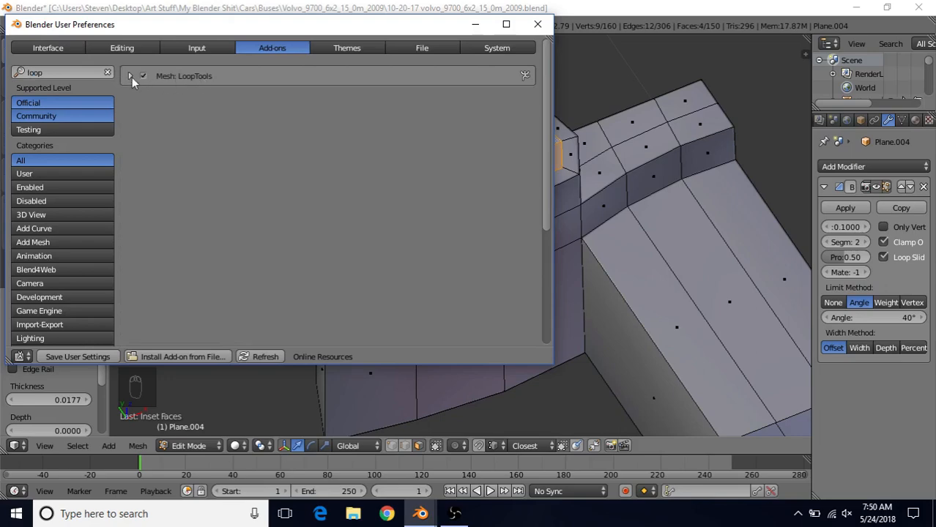
left_click(538, 24)
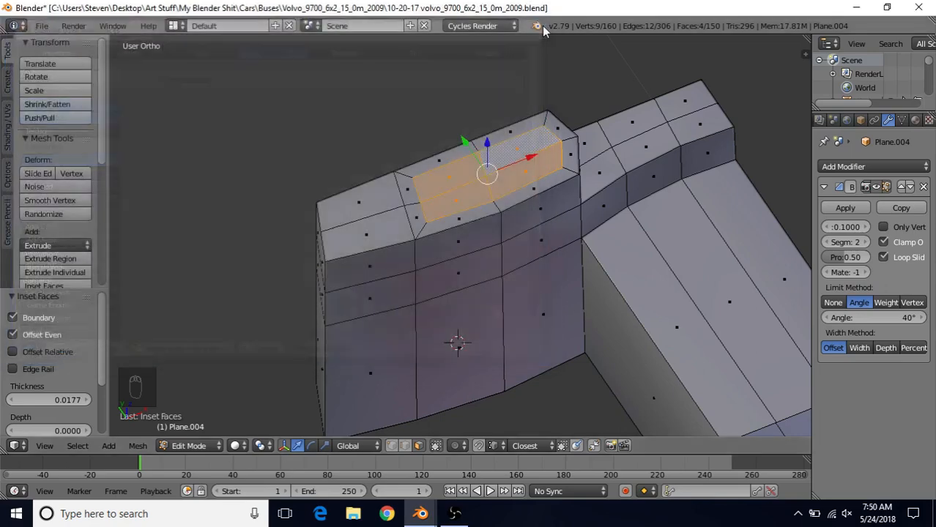
- Shape the four inset top faces into a circle with LoopTools Circle
key("w")
mouse_move(517, 152)
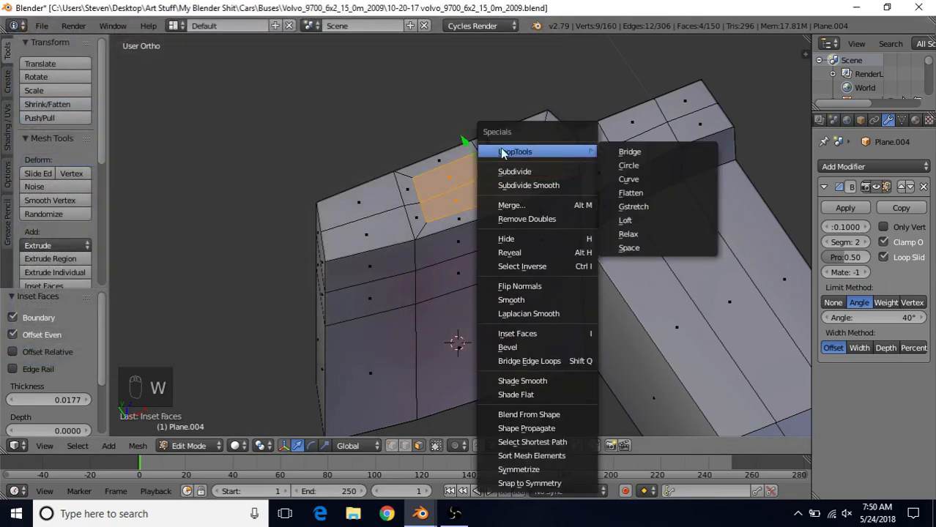
left_click(628, 167)
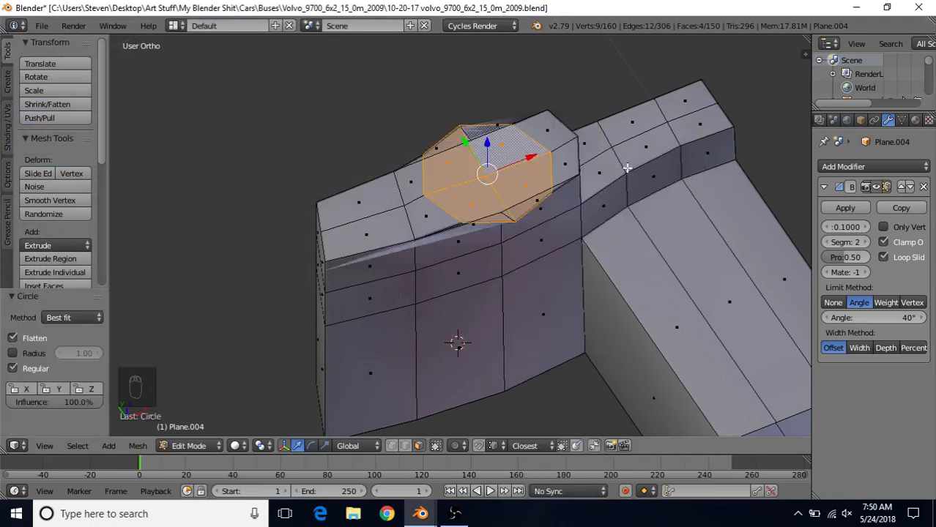
- Scale the circular top faces to about 0.562 and move them about -0.007 along X
key("s")
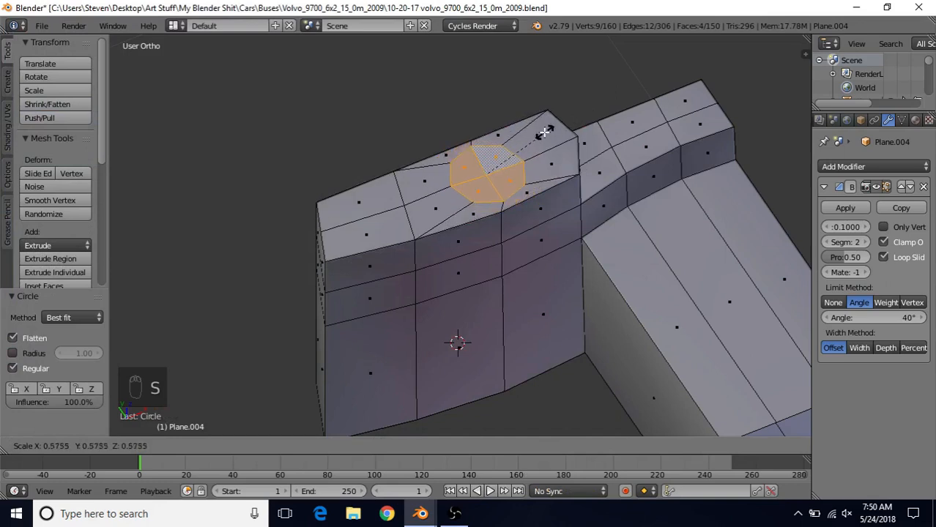
left_click(537, 141)
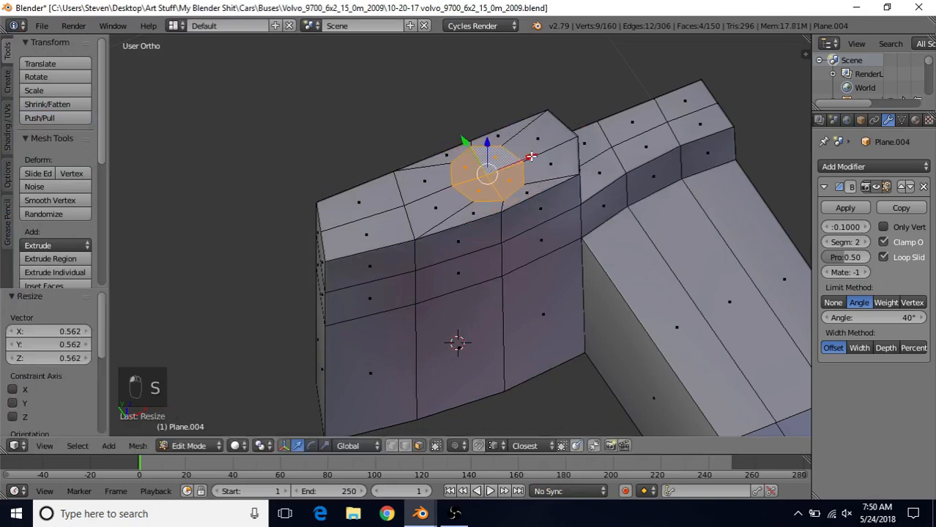
left_click_drag(531, 156, 524, 158)
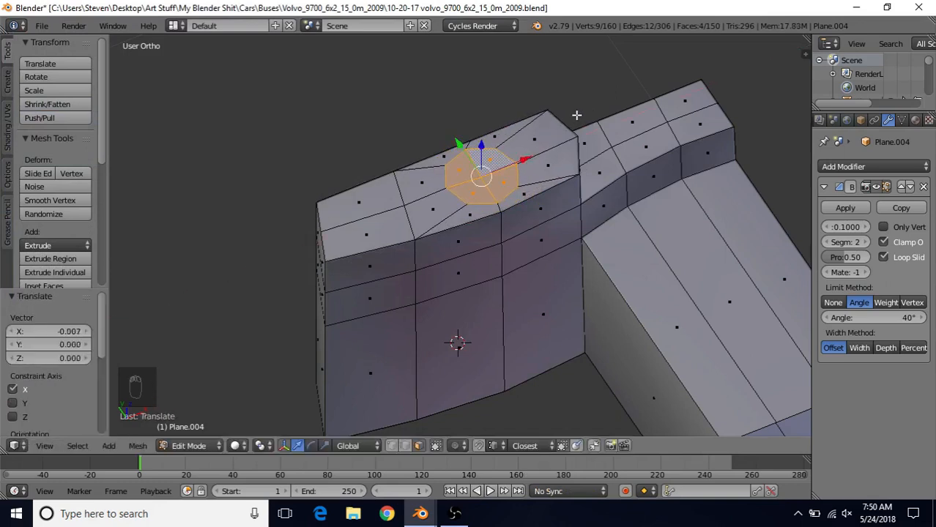
key("r")
key("z")
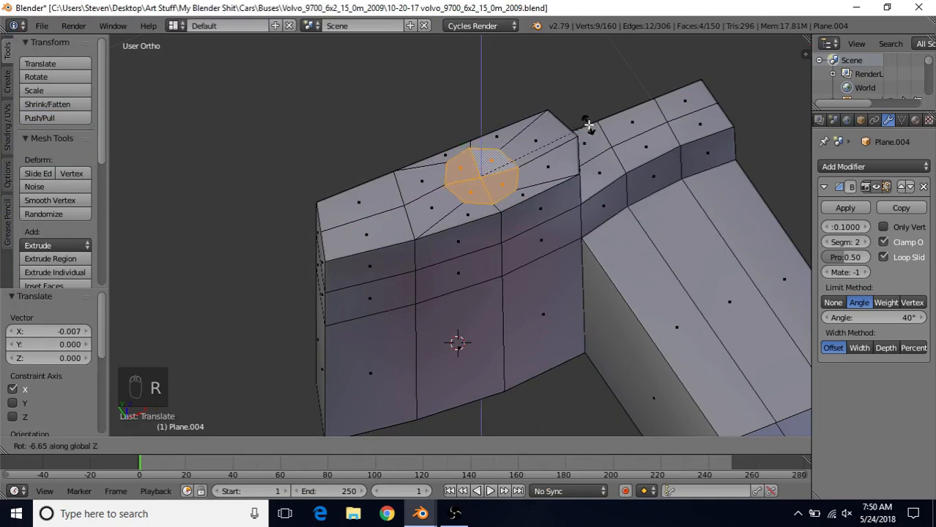
right_click(587, 121)
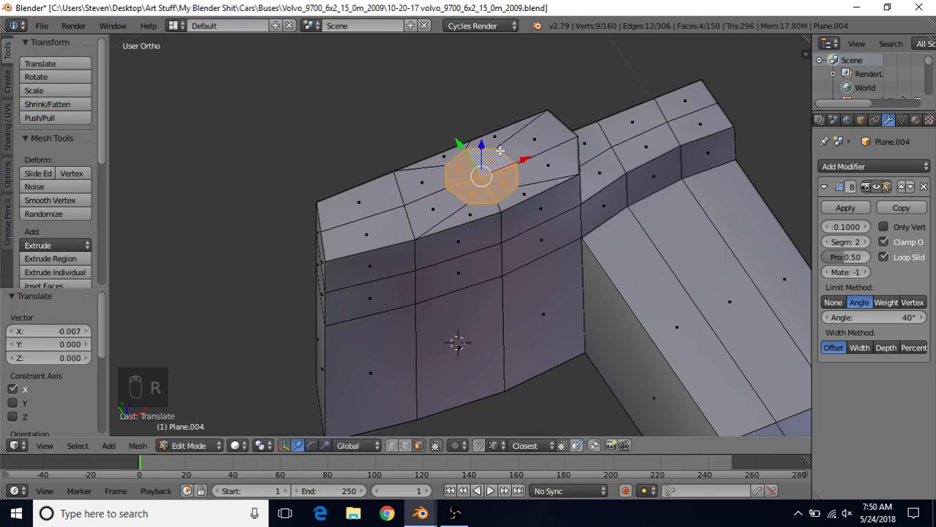
- Nudge the circle about 0.003 along X, and scale the six vertices at its two ends to about 1.756 along X
left_click_drag(530, 161, 534, 160)
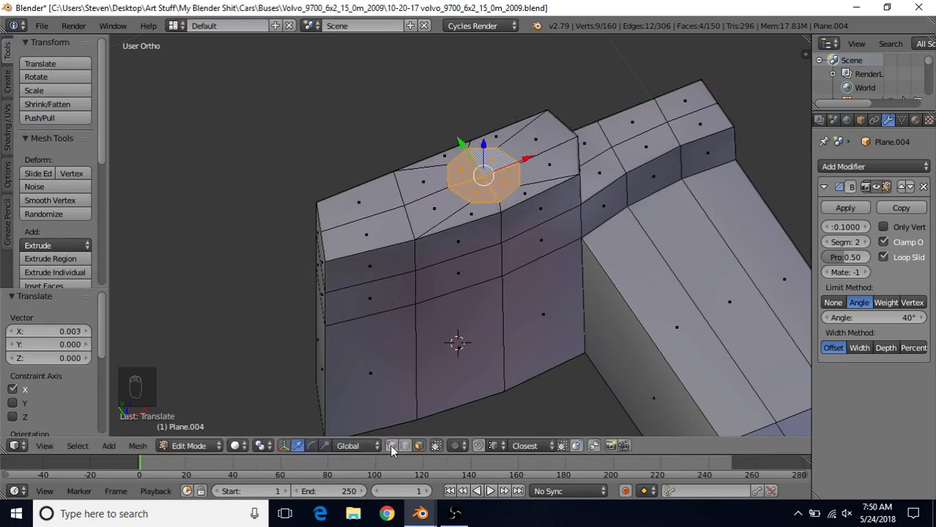
left_click(405, 445)
left_click(451, 186)
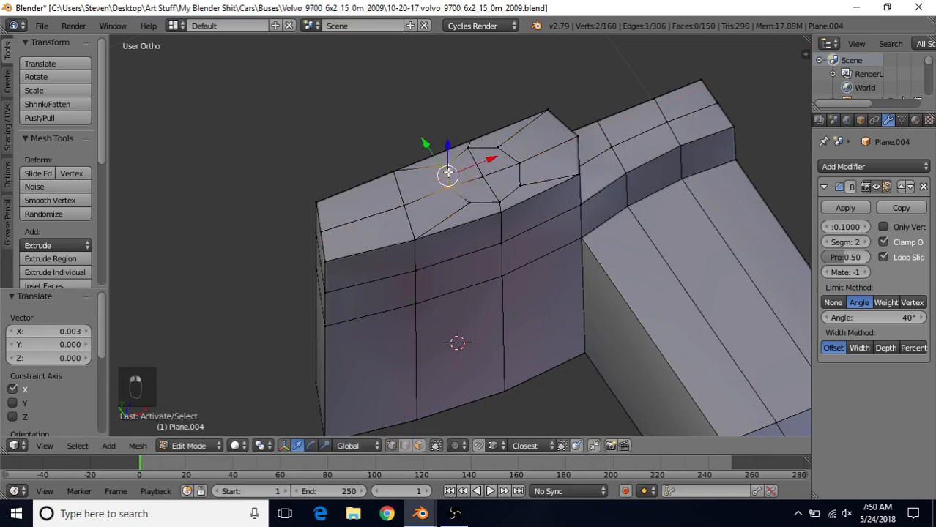
right_click(465, 206, "shift")
right_click(519, 183, "shift")
right_click(519, 168, "shift")
right_click(506, 147, "shift")
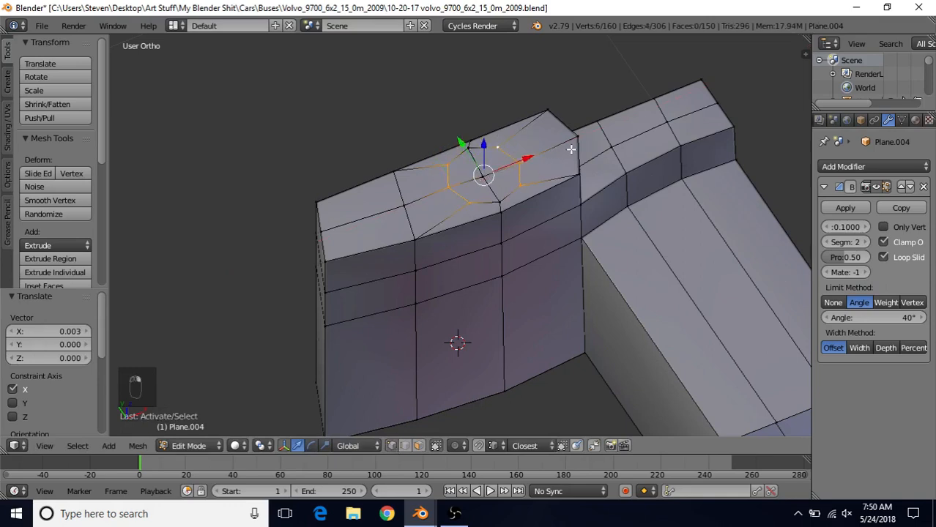
key("s")
key("x")
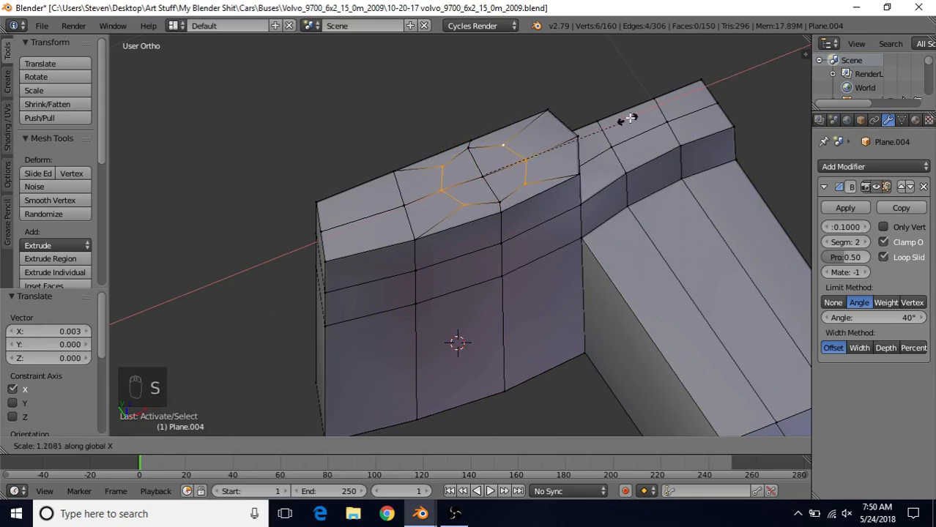
left_click(682, 77)
- Select the two outermost end vertices of the stretched circle and scale them to about 0.873 along X
right_click(540, 155)
right_click(431, 197, "shift")
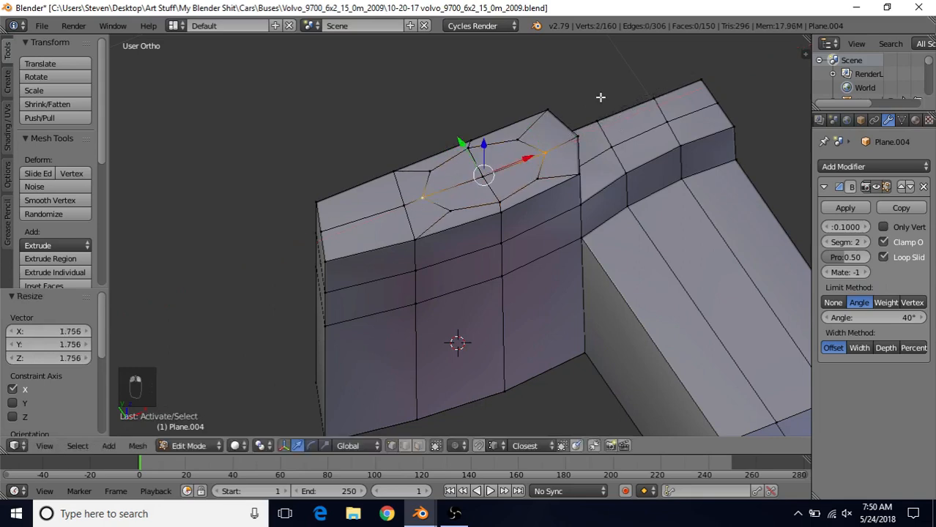
key("s")
key("x")
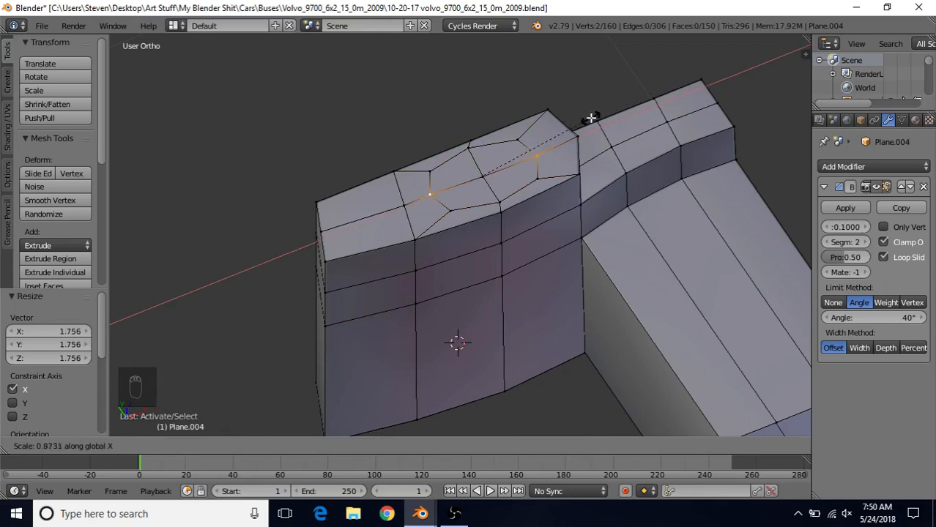
left_click(590, 119)
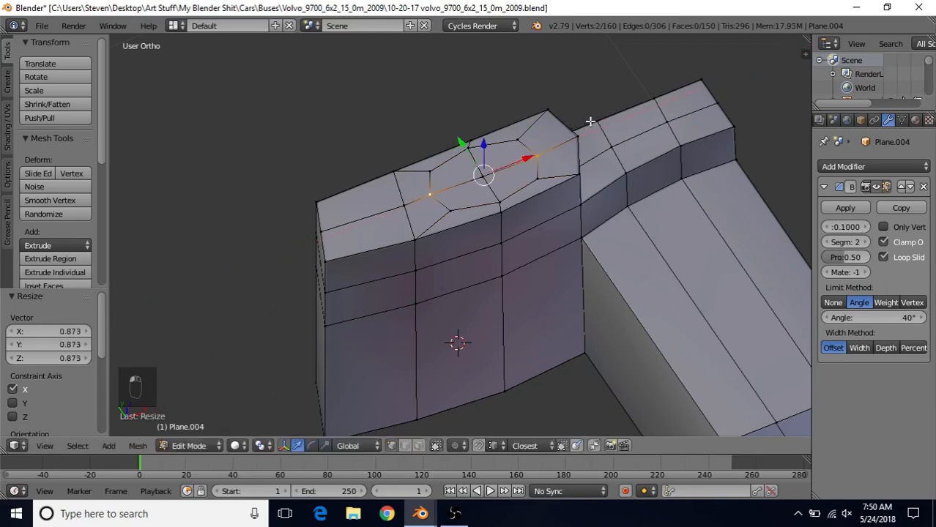
- Add the other four end vertices of the elongated outline to the selection and scale all six to about 1.1 along X
right_click(522, 141, "shift")
right_click(435, 171, "shift")
right_click(452, 209, "shift")
right_click(538, 179, "shift")
key("s")
key("x")
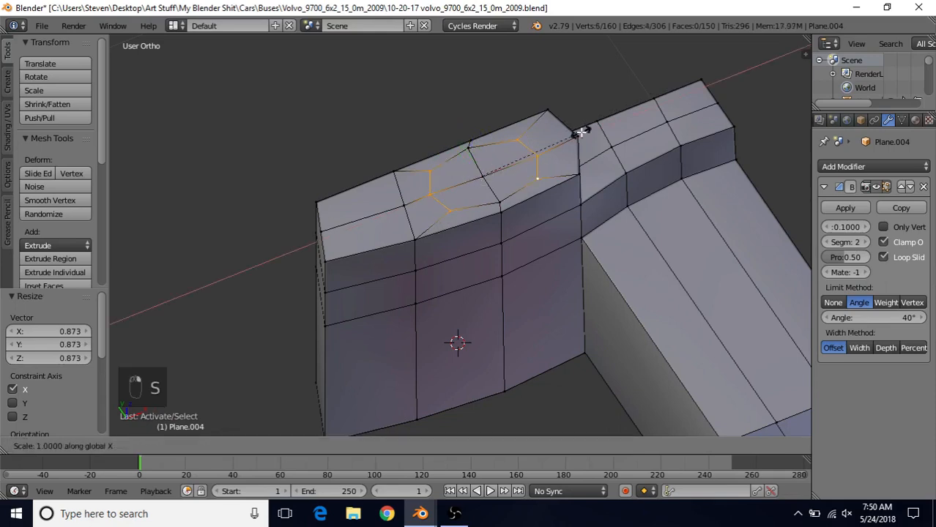
left_click(587, 120)
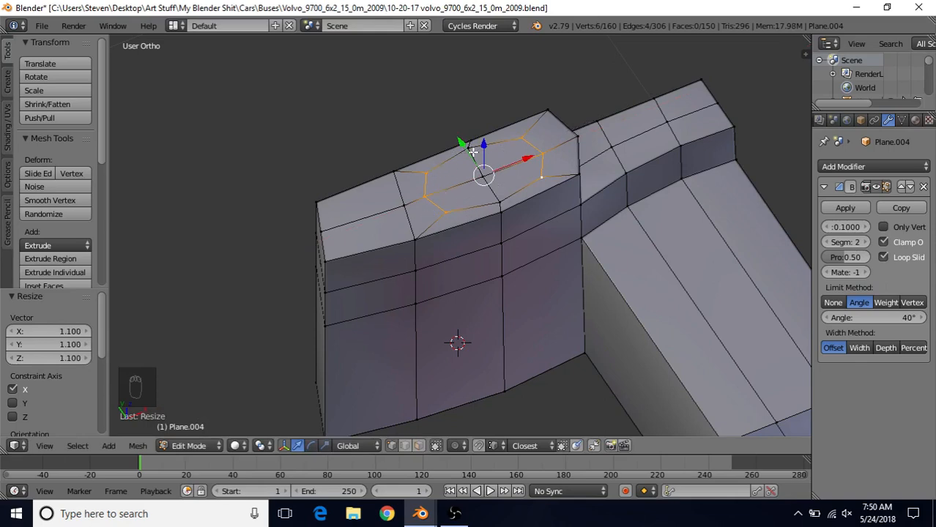
left_click(474, 153)
left_click(498, 210, "shift")
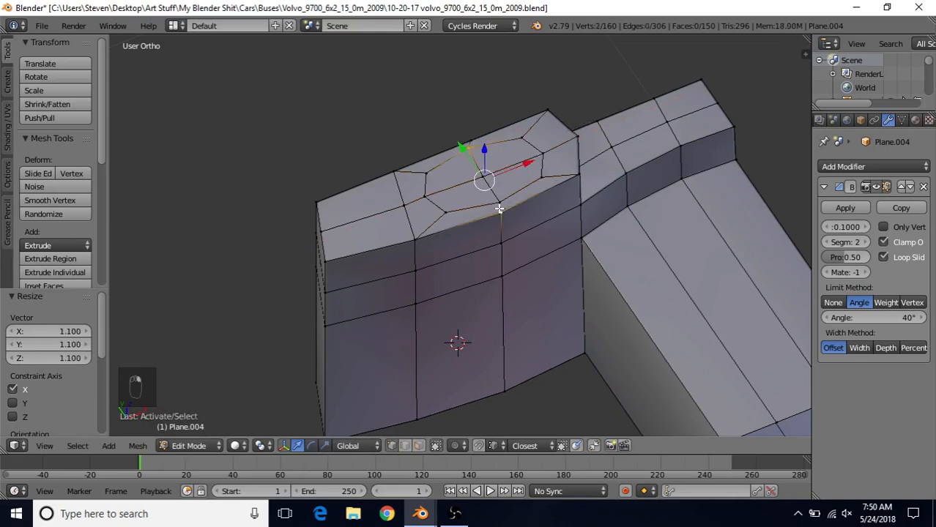
key("s")
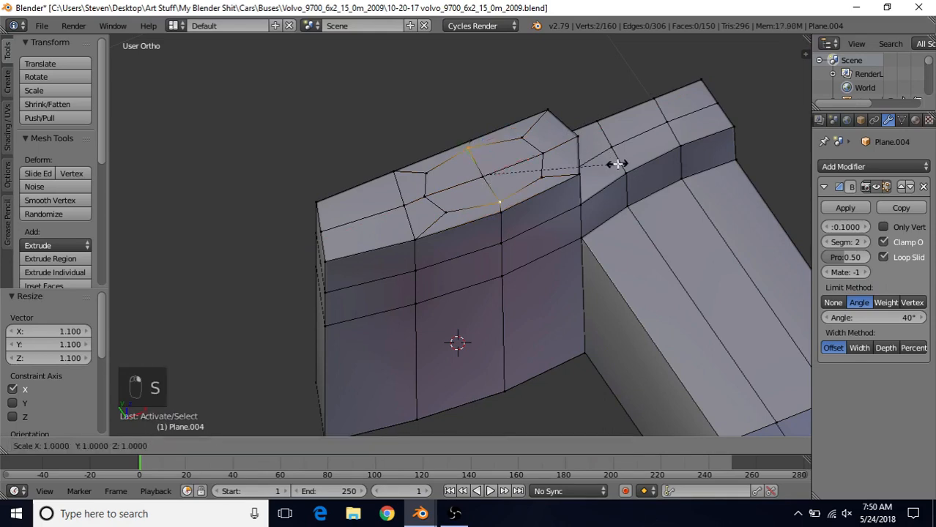
key("y")
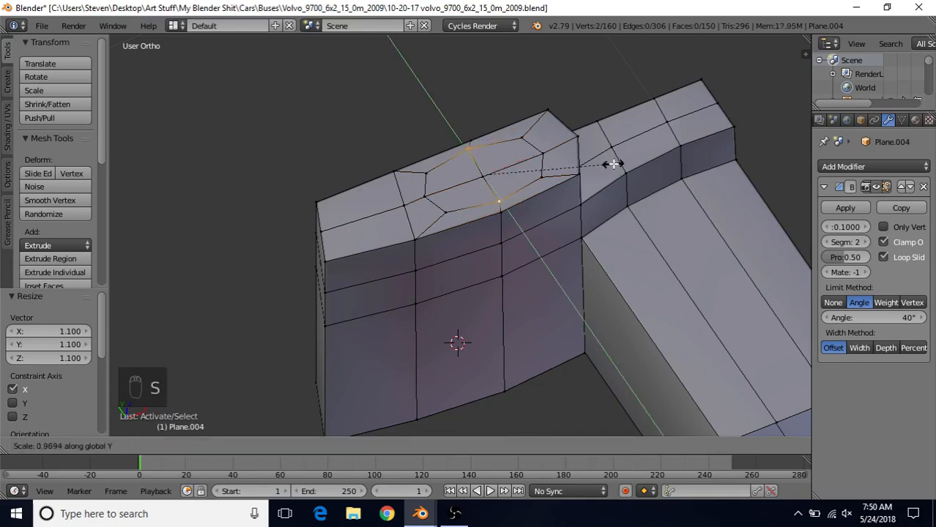
right_click(616, 165)
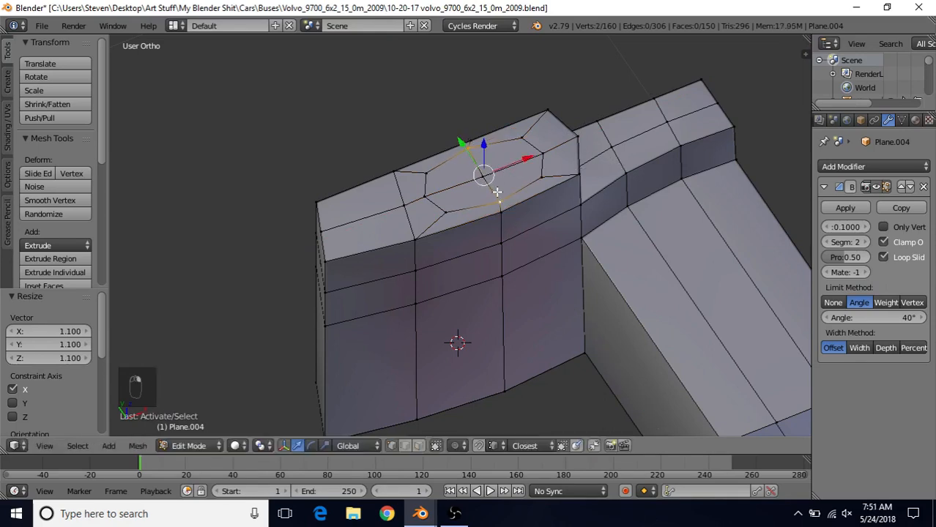
- Select the four faces inside the elongated outline and inset them with a thickness of about 0.0018
middle_click_drag(497, 191, 490, 228, "shift")
left_click(418, 445)
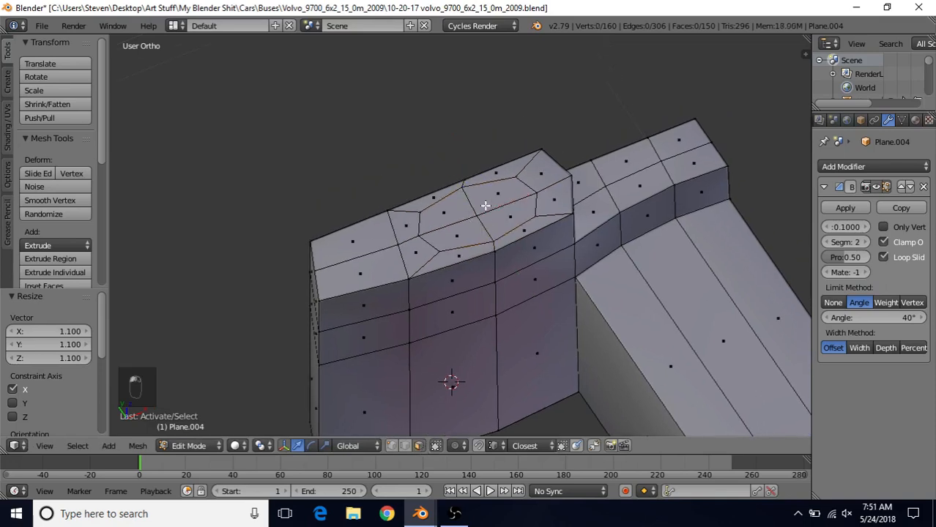
right_click(458, 220)
right_click(507, 218, "shift")
right_click(509, 199, "shift")
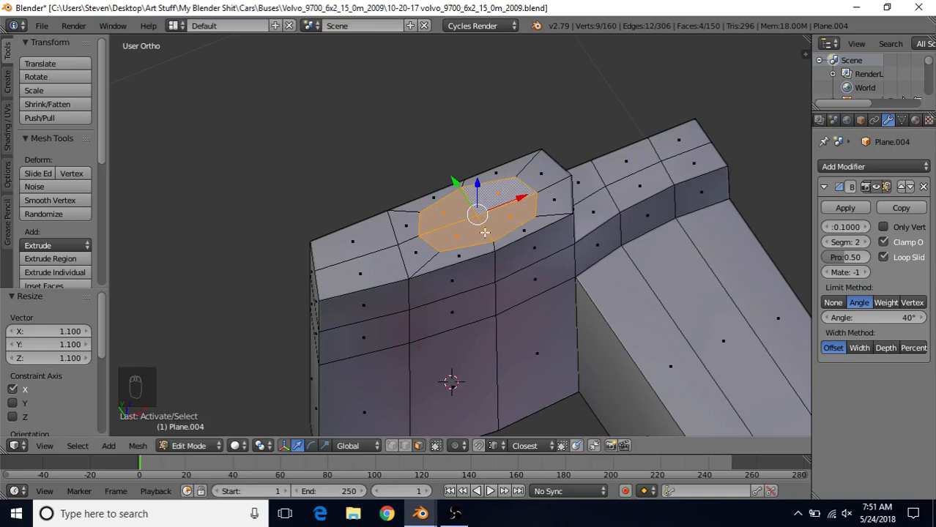
scroll(484, 232, "up", 3)
key("i")
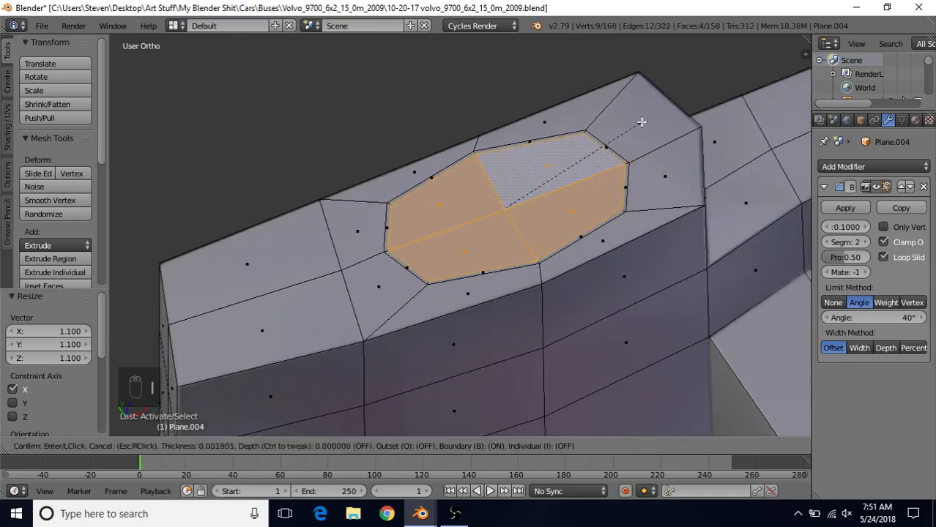
left_click(640, 122)
- Extrude the inset faces into a recess by moving them about -0.016 along Z, and scale its floor to about 0.703
key("e")
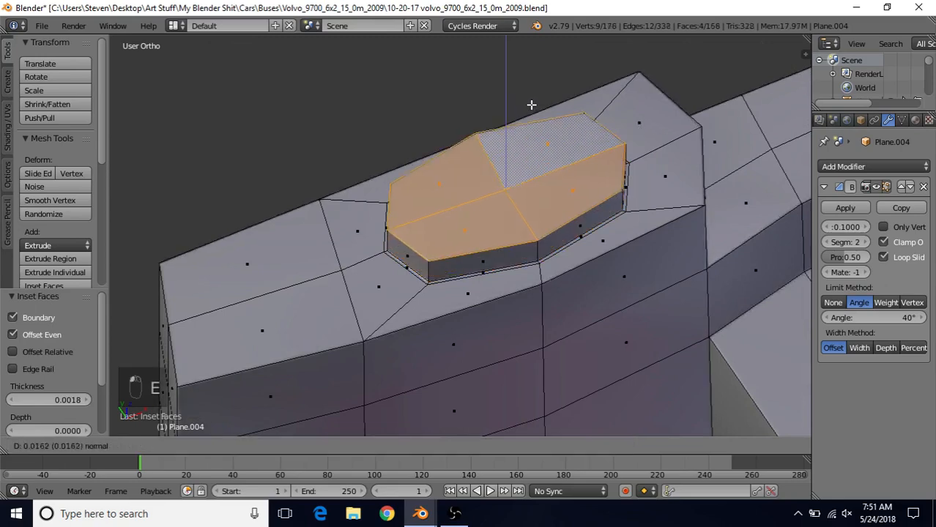
right_click(533, 118)
middle_click_drag(519, 190, 516, 181)
left_click_drag(492, 183, 492, 196)
key("s")
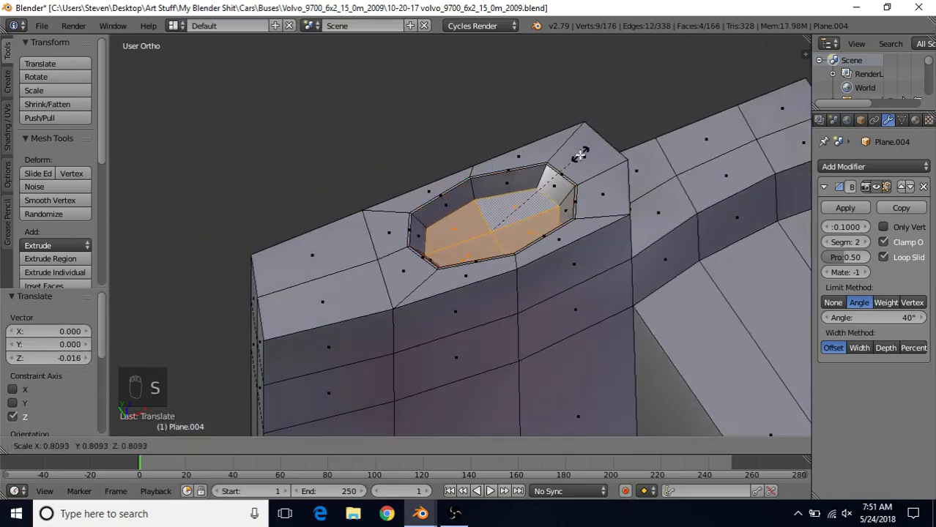
left_click(570, 166)
- Flatten the recess floor by scaling its four faces to 0 along Z
middle_click_drag(569, 165, 556, 205)
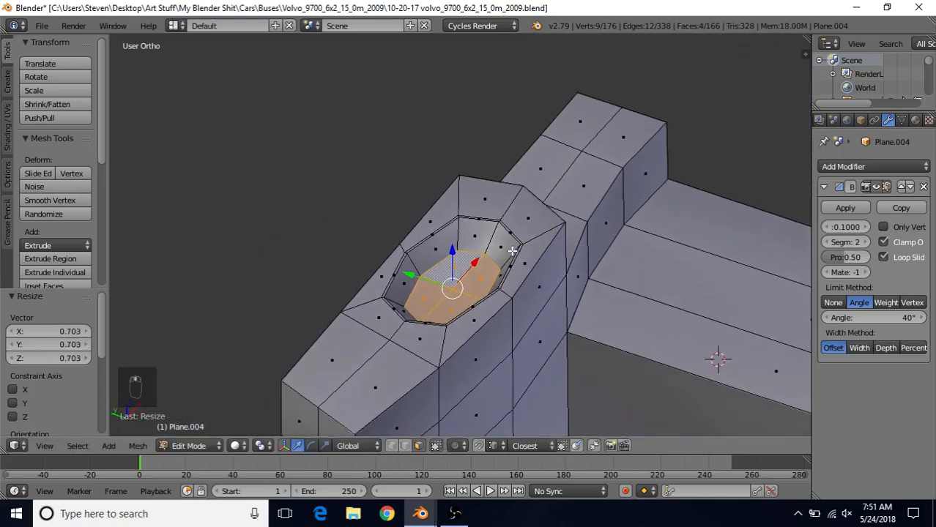
scroll(512, 251, "up", 3)
key("s")
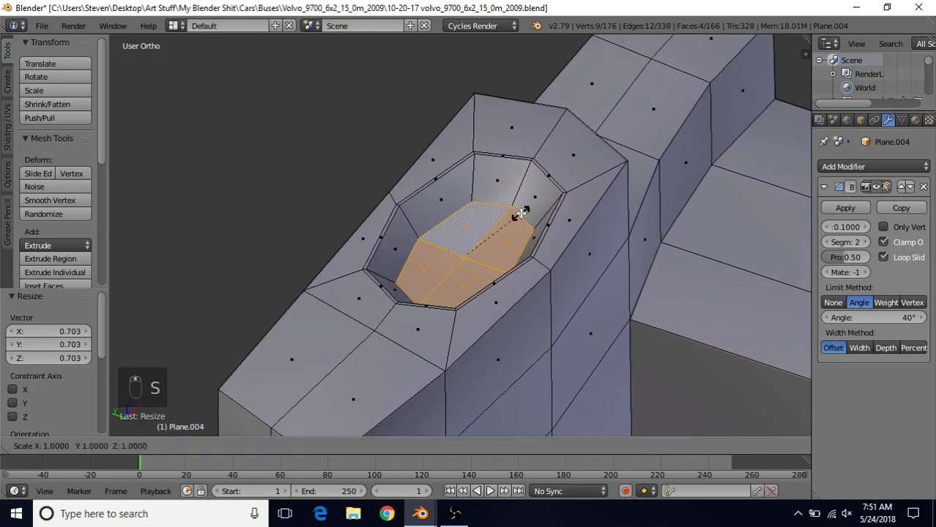
key("z")
key("0")
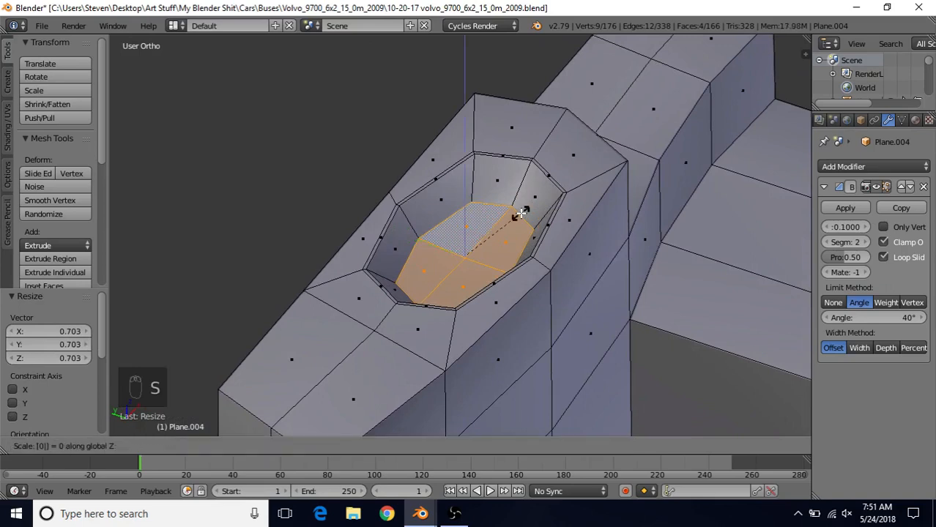
key("Return")
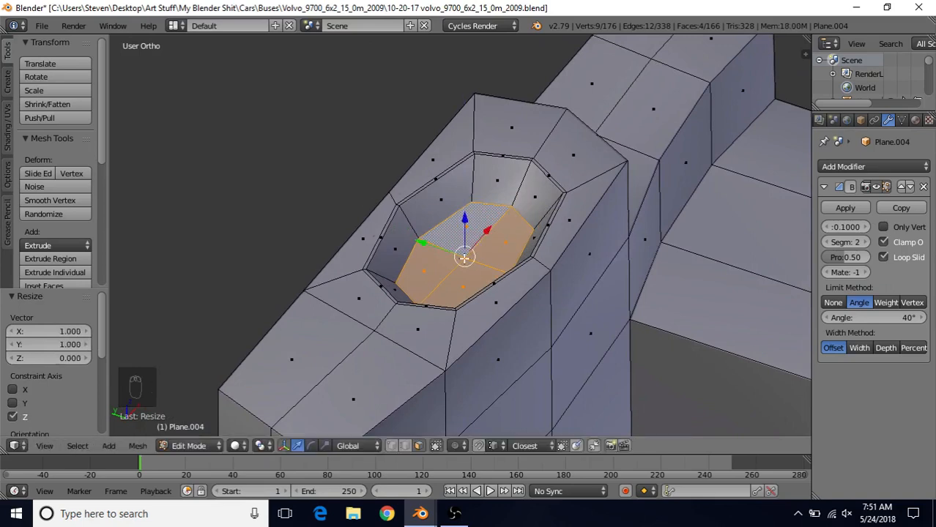
- Select the narrow face loop around the recess rim and flatten it by scaling to 0 along Z
right_click(532, 157, "alt")
key("s")
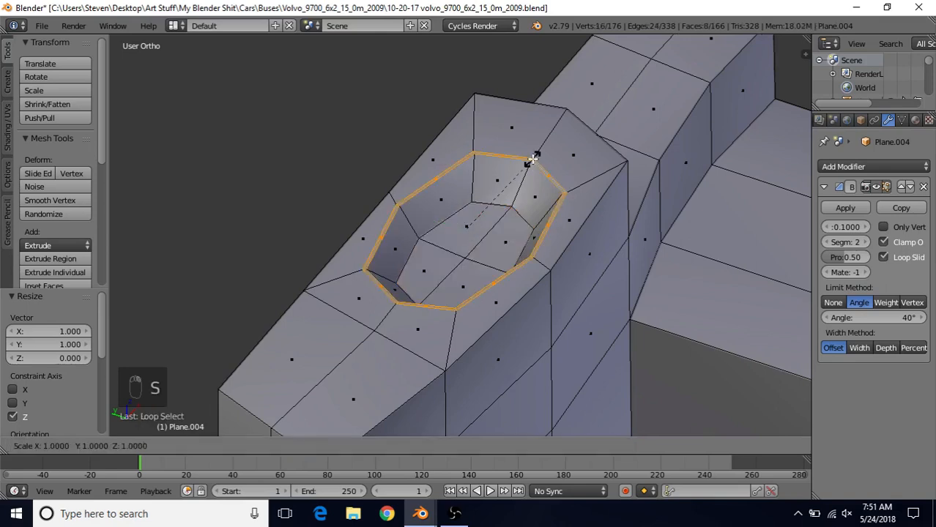
key("z")
key("0")
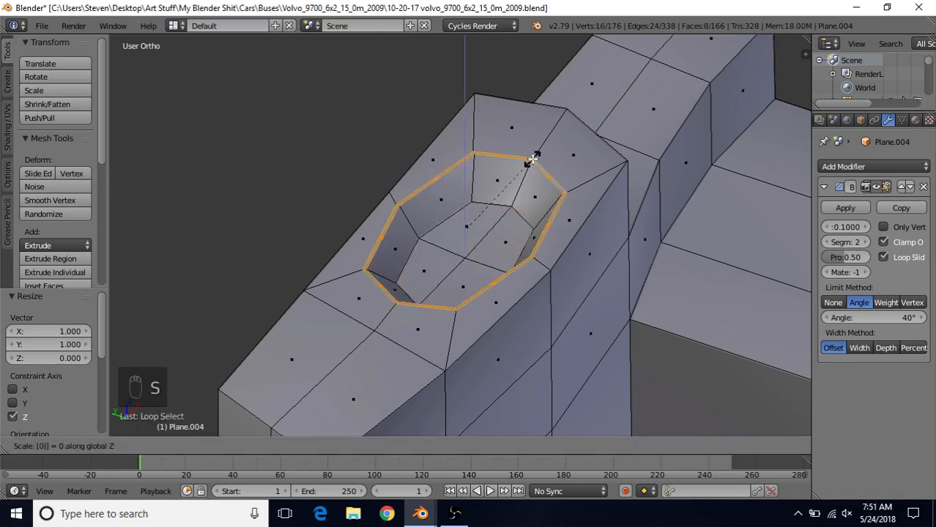
key("Return")
middle_click_drag(531, 166, 503, 168)
key("g")
key("z")
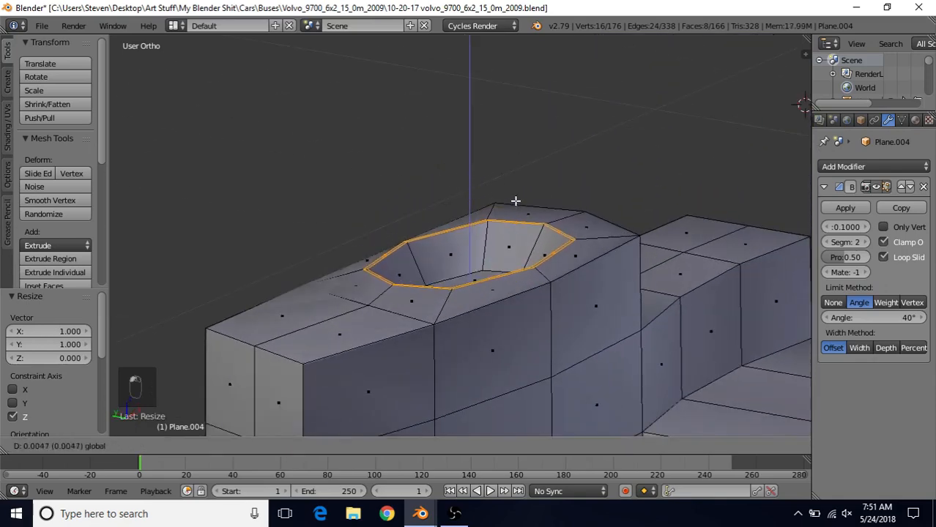
key("Return")
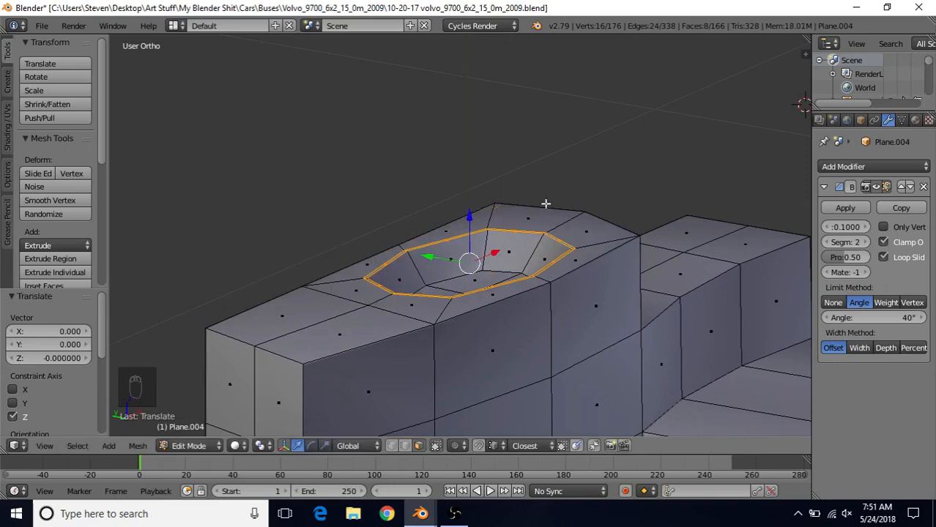
- Lower the centre vertex of the recess floor along Z by about 0.005 and another 0.003
middle_click_drag(483, 275, 449, 319)
scroll(453, 358, "up", 2)
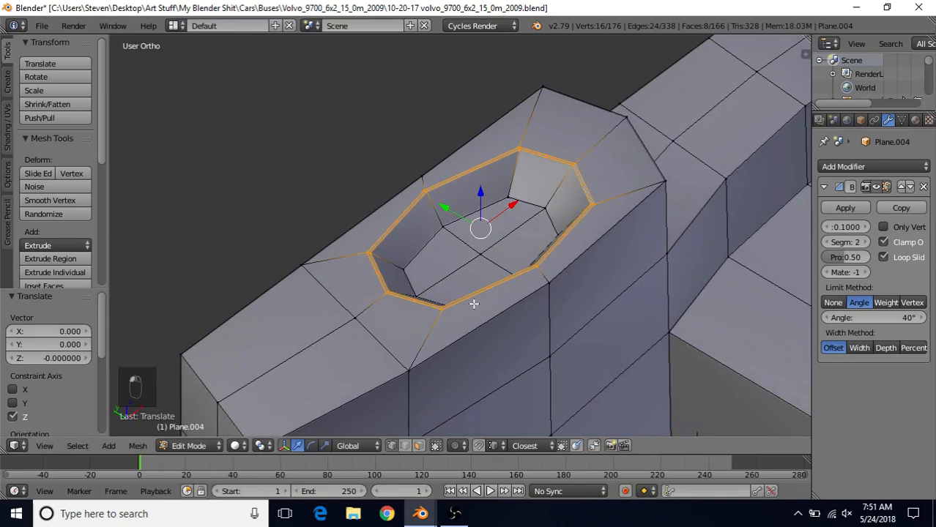
right_click(482, 254)
middle_click_drag(482, 253, 497, 215)
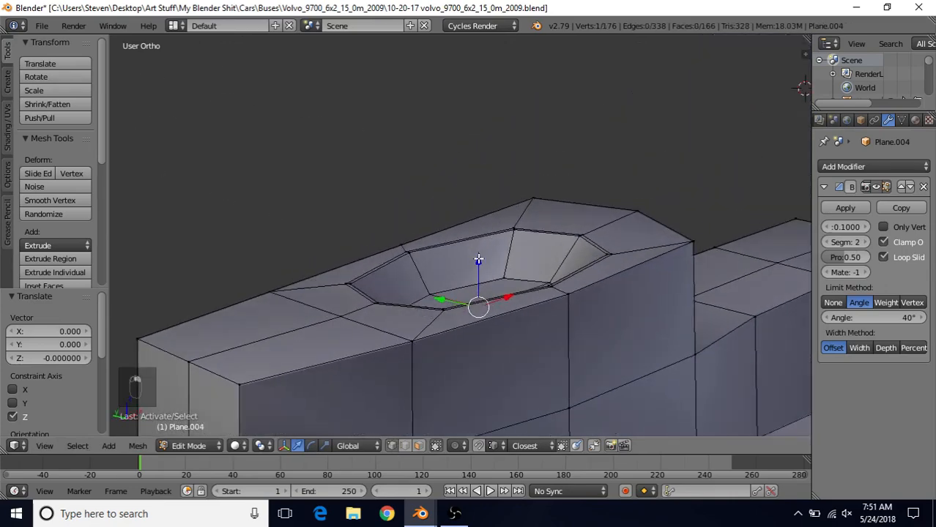
left_click_drag(478, 260, 478, 272)
middle_click_drag(479, 273, 453, 323)
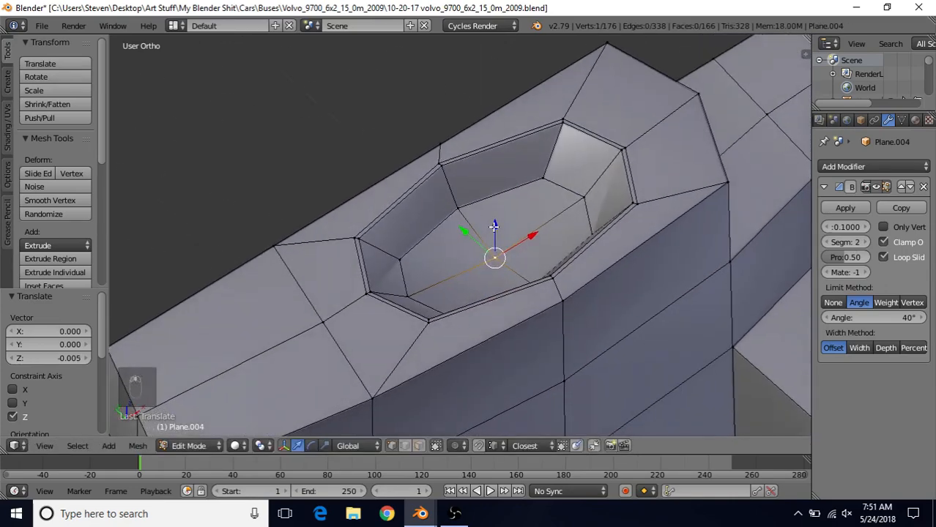
left_click_drag(494, 227, 495, 233)
middle_click_drag(495, 233, 407, 272)
scroll(347, 215, "down", 5)
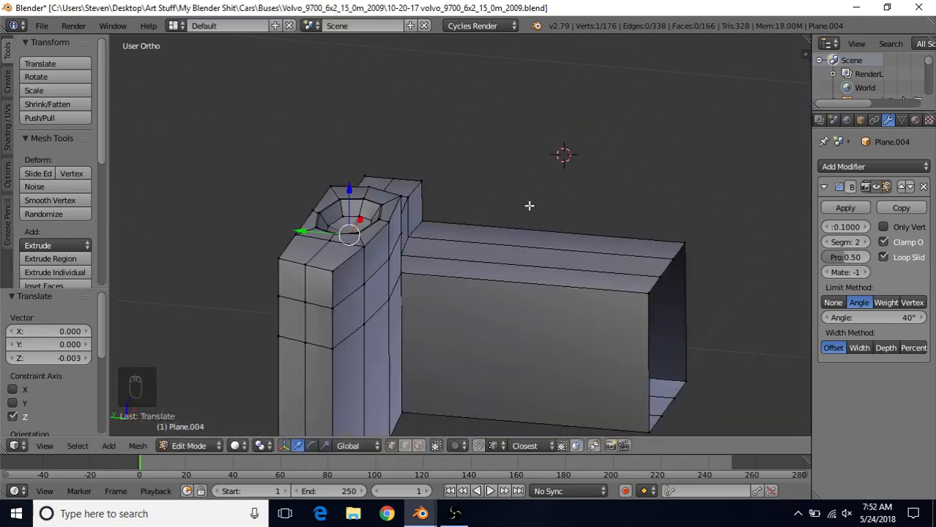
- Snap the 3D cursor to the scene centre and add a 12-vertex circle with radius 1.000 there
key("shift+s")
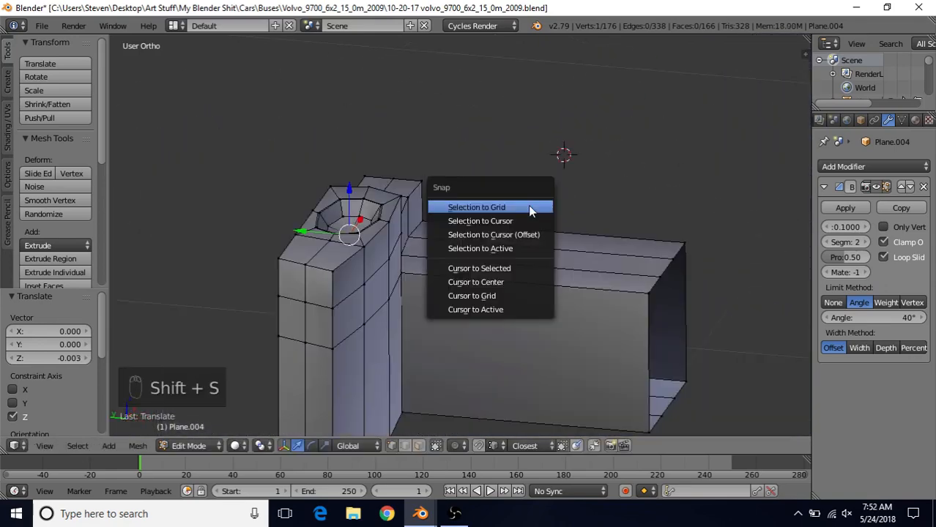
left_click(478, 282)
scroll(480, 247, "down", 5)
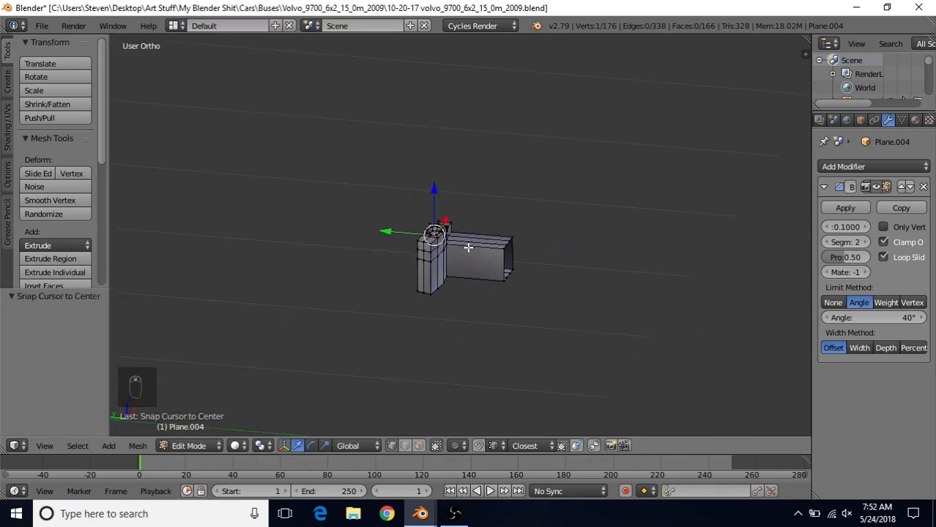
middle_click_drag(421, 205, 556, 208, "shift")
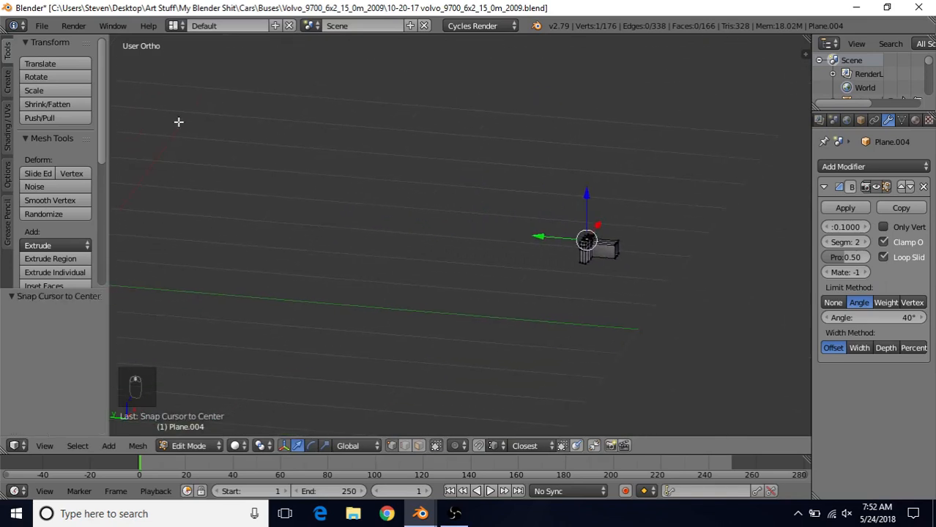
left_click(4, 80)
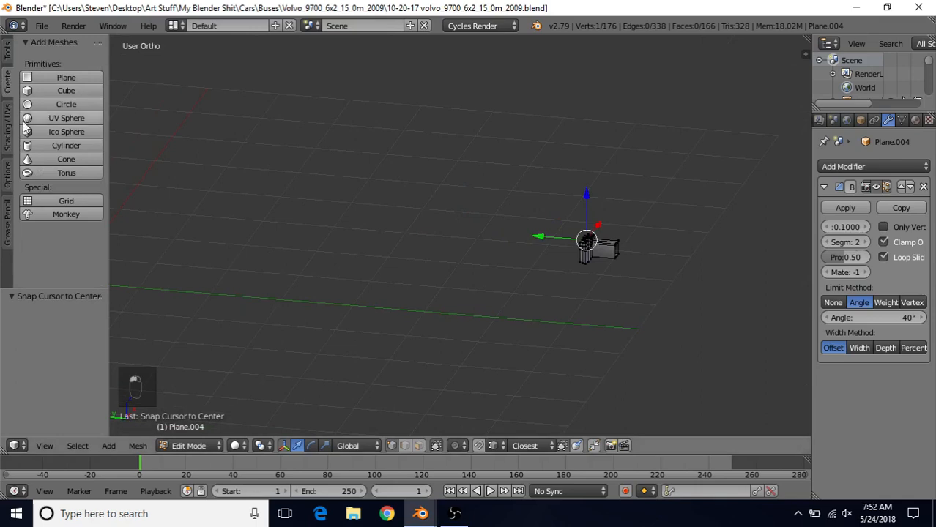
left_click(79, 106)
left_click(60, 329)
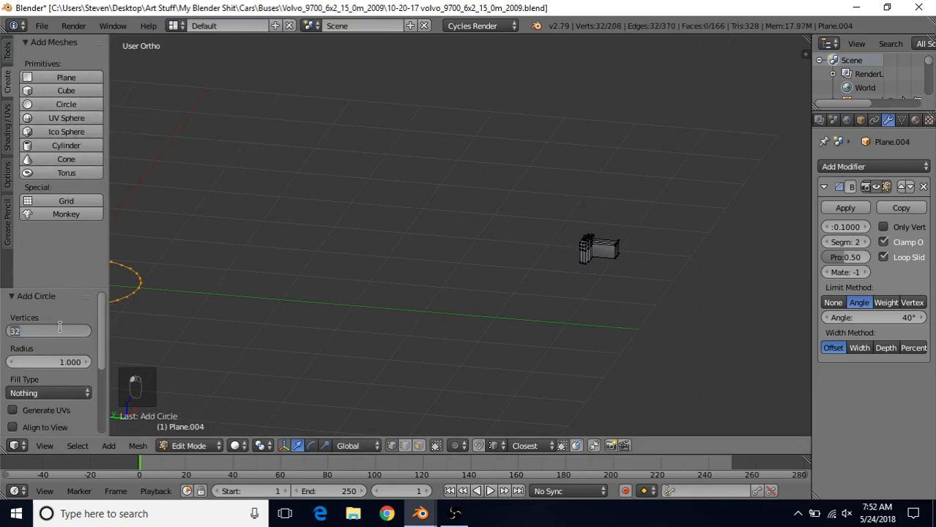
type("12")
key("Return")
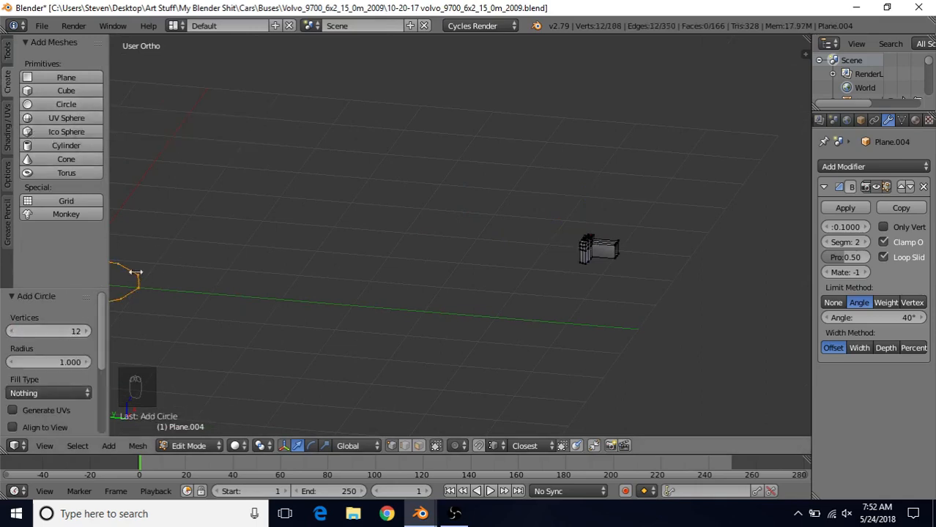
middle_click_drag(293, 218, 567, 220, "shift")
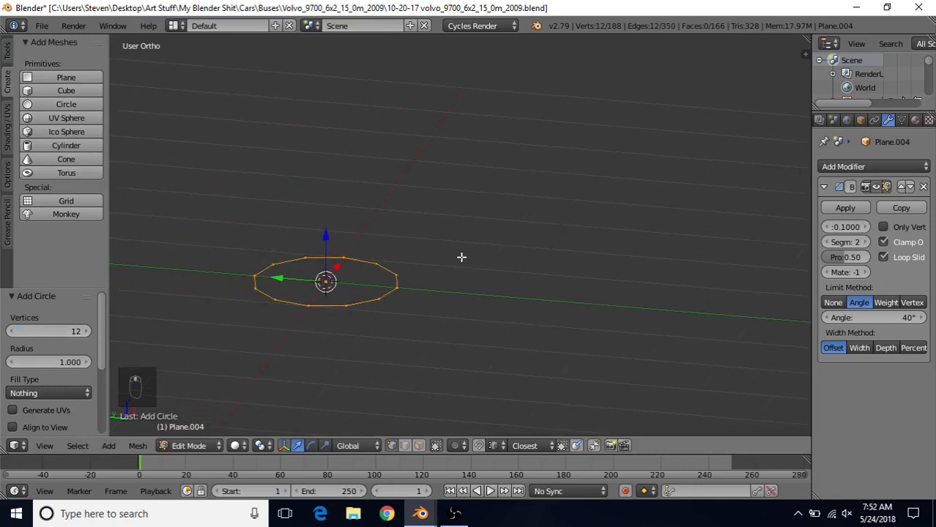
- Separate the circle into its own object and remove the Bevel modifier from it
key("p")
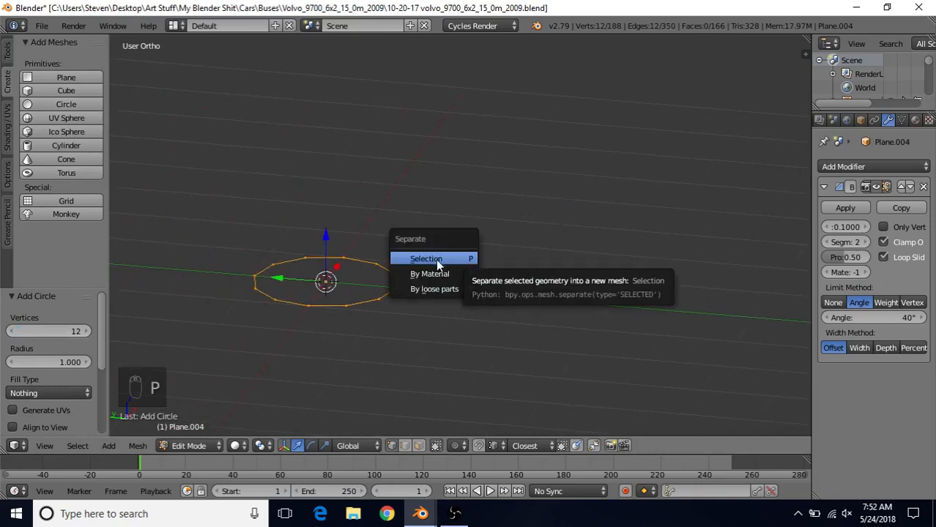
left_click(437, 262)
key("Tab")
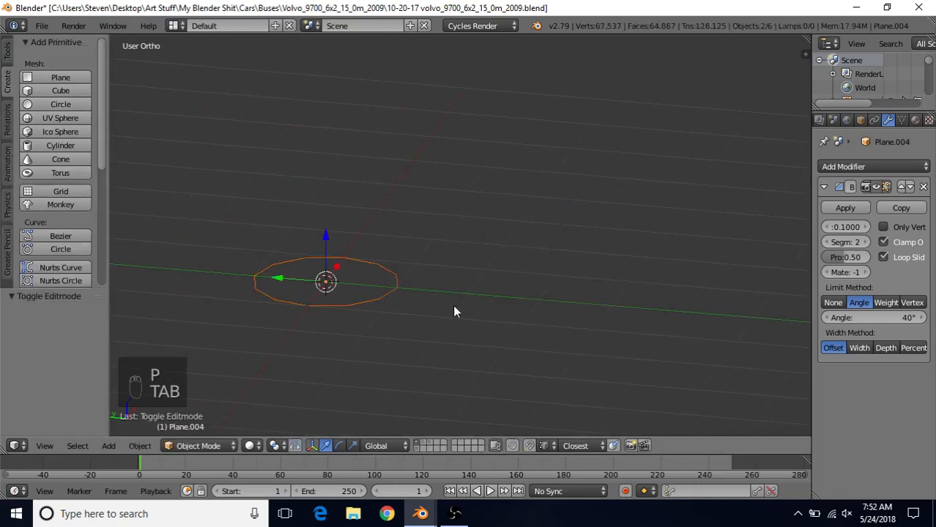
right_click(375, 271)
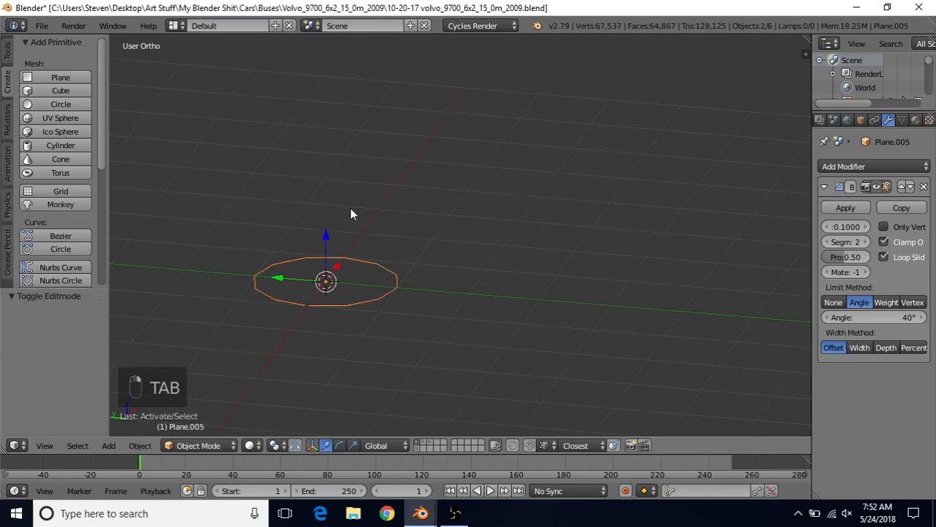
left_click(922, 187)
- Delete the five vertices on the circle's positive Y side, leaving half of the outline
key("Tab")
middle_click_drag(389, 263, 494, 275)
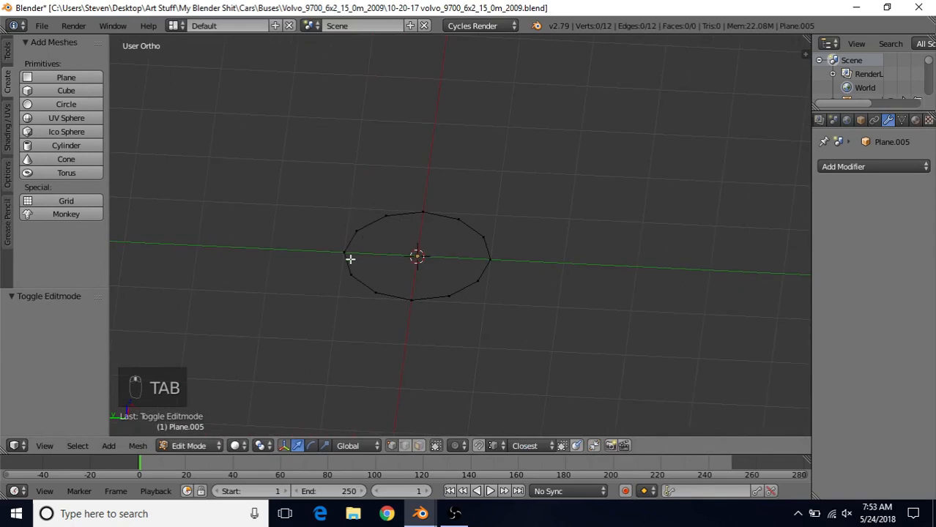
right_click(375, 226)
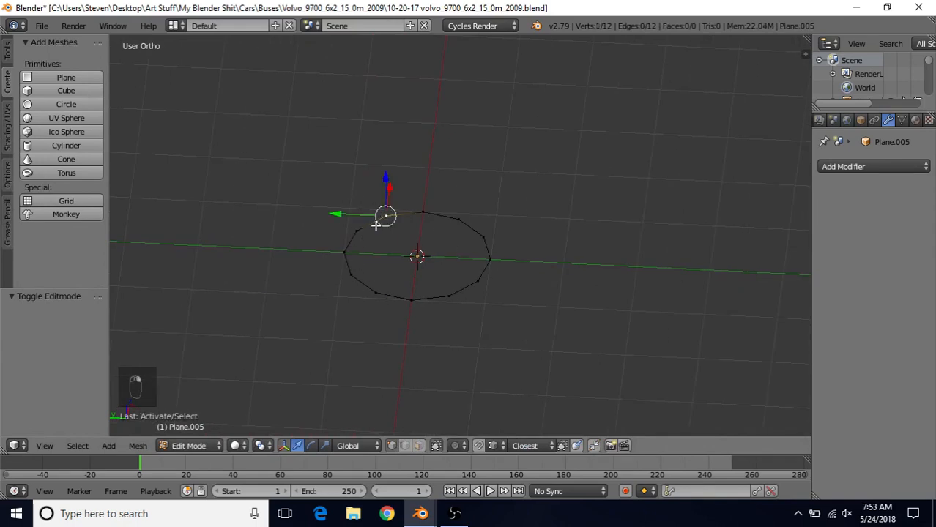
right_click(375, 292, "ctrl")
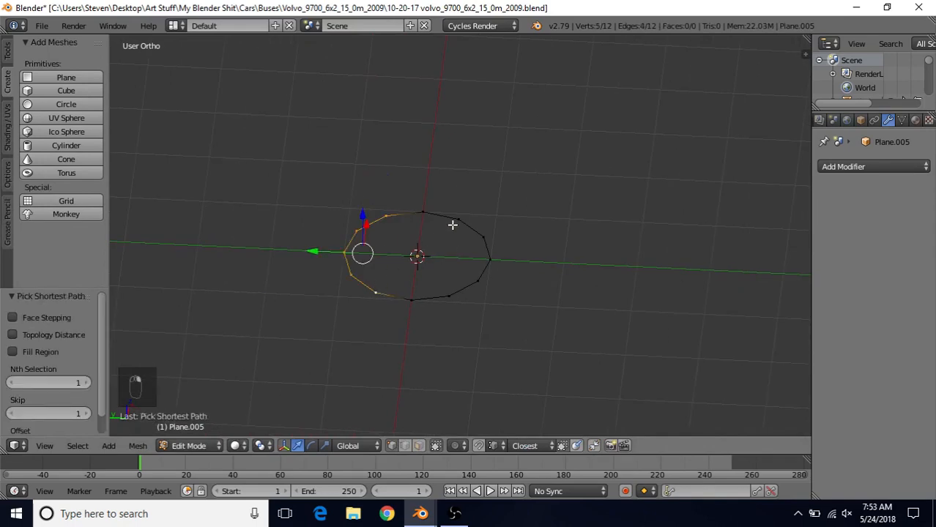
key("Delete")
left_click(443, 199)
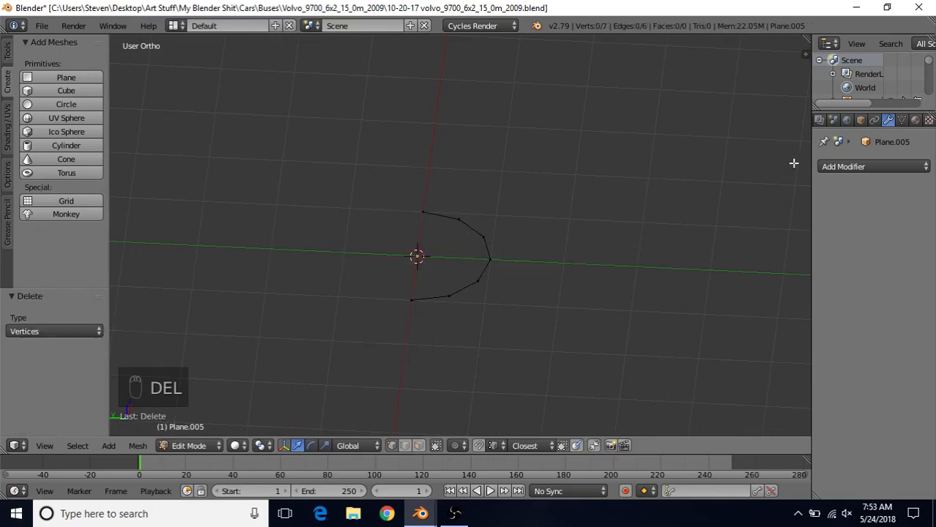
- Add a Mirror modifier to the half circle on the Y axis only, with clipping on and the mirrored half displayed in Edit Mode
left_click(837, 167)
left_click(662, 299)
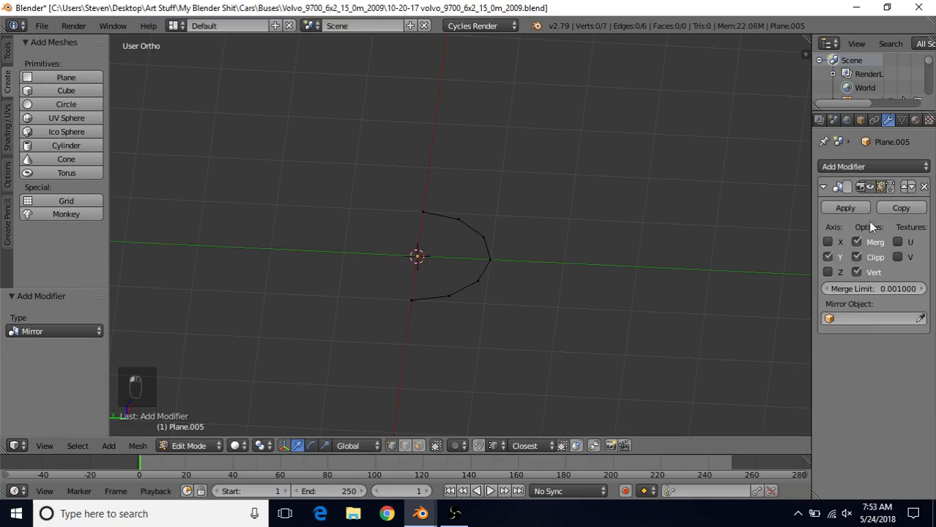
left_click(889, 186)
- Flatten the circle's positive X end by moving the vertex beside it about 0.134 along X and 0.095 along Y
right_click(458, 214)
middle_click_drag(397, 220, 391, 290)
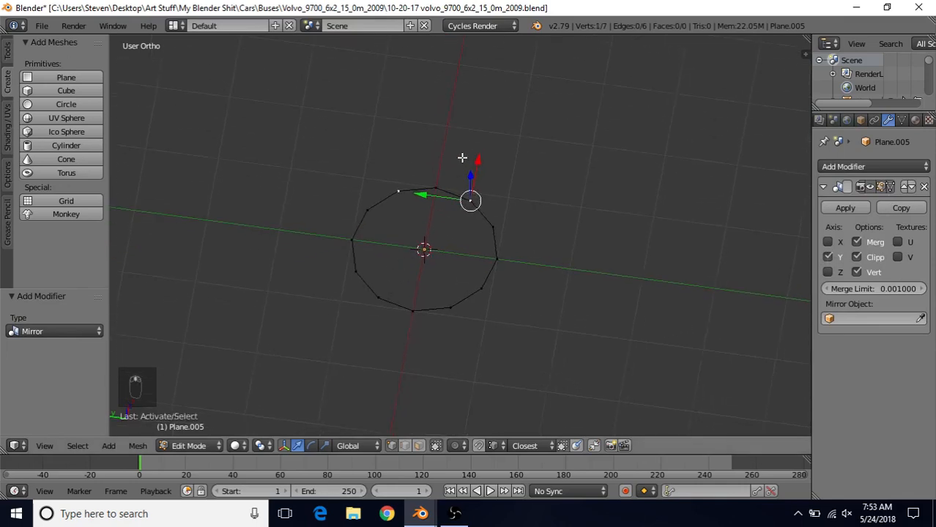
key("g")
key("x")
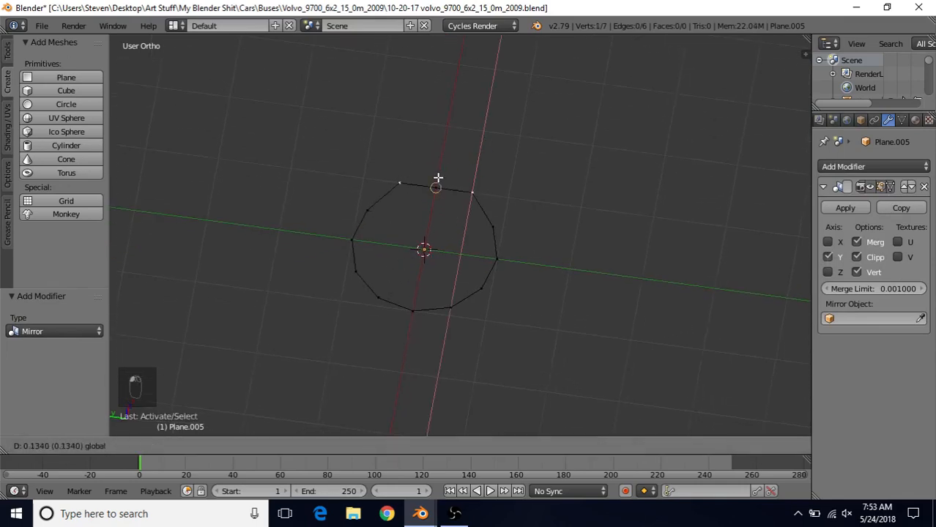
left_click(437, 177)
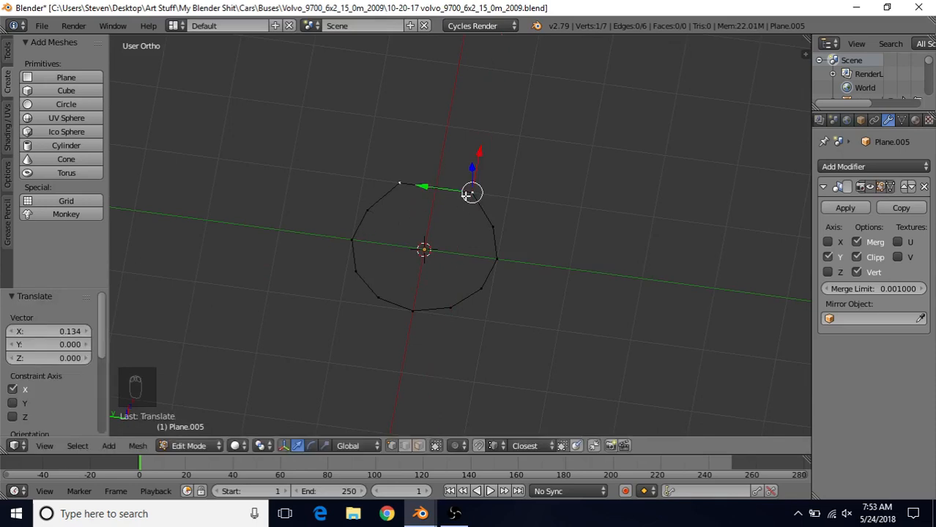
key("g")
key("y")
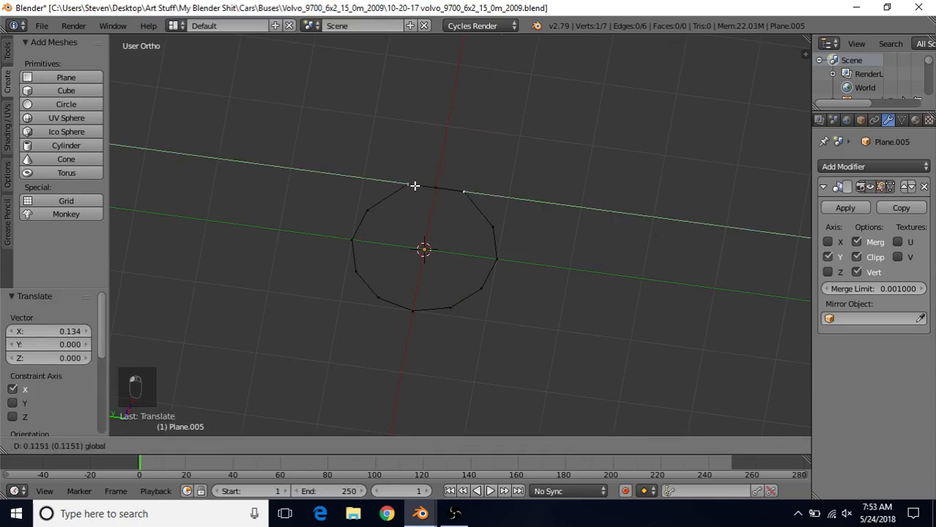
left_click_drag(416, 187, 416, 186)
- Narrow the outline by moving its three side vertices about 0.152 along Y
right_click(362, 207)
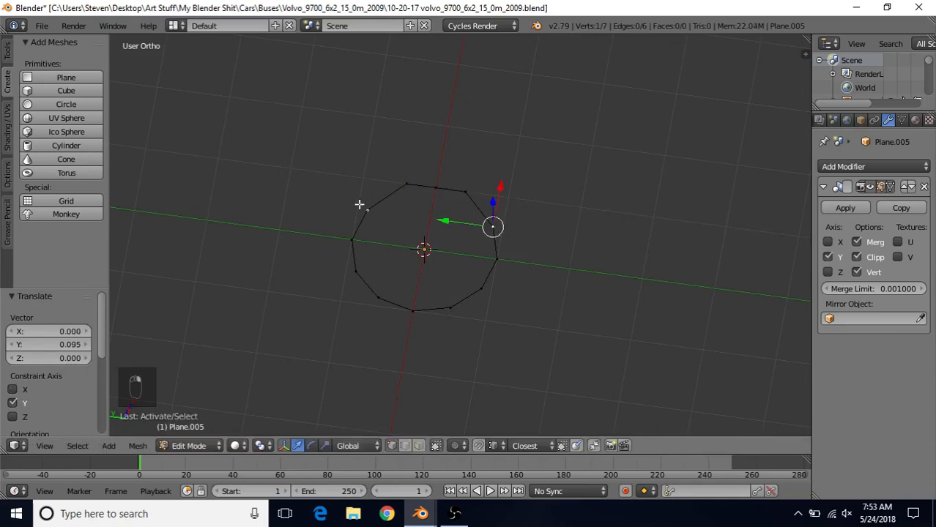
right_click(352, 236, "shift")
right_click(357, 267, "shift")
left_click_drag(437, 250, 426, 250)
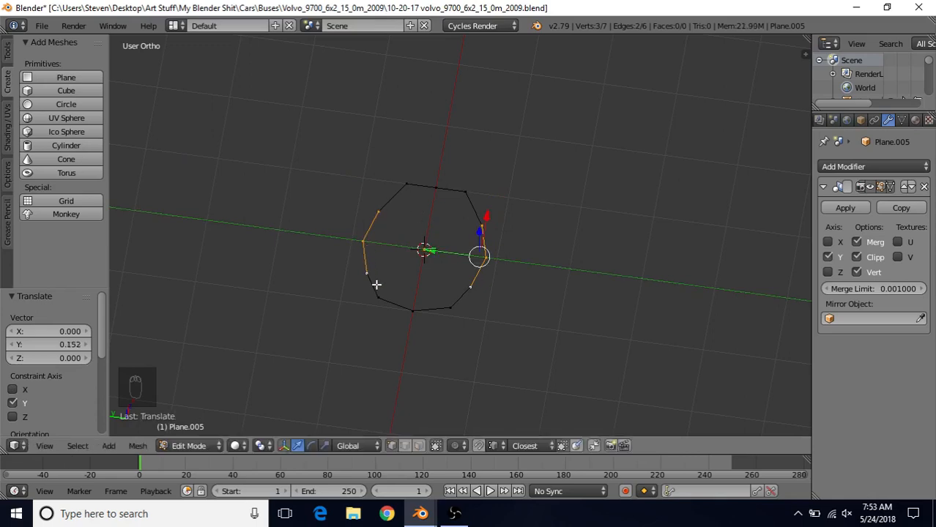
- Leave mesh editing and apply the Mirror modifier to the outline
key("a")
key("a")
key("a")
key("a")
key("Tab")
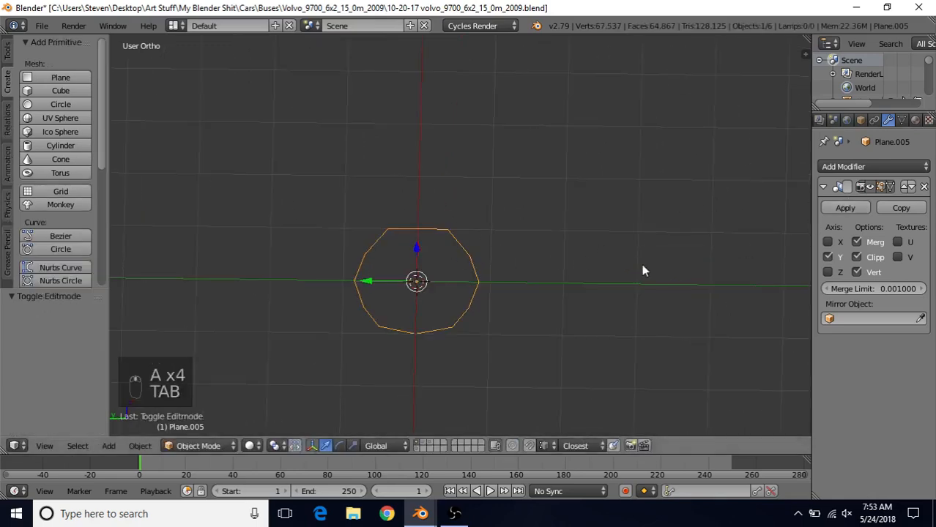
left_click(857, 206)
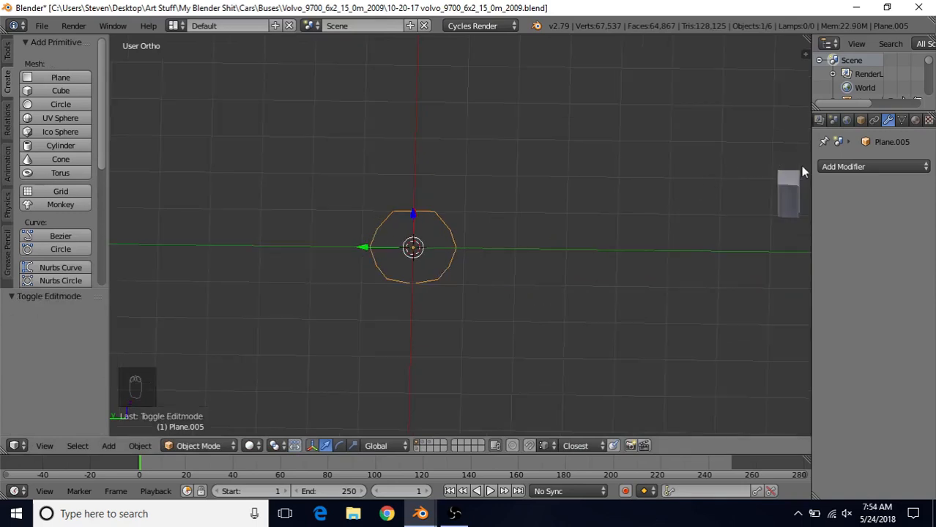
- Join the outline into the stepped block object and open the combined mesh for editing
right_click(784, 194, "shift")
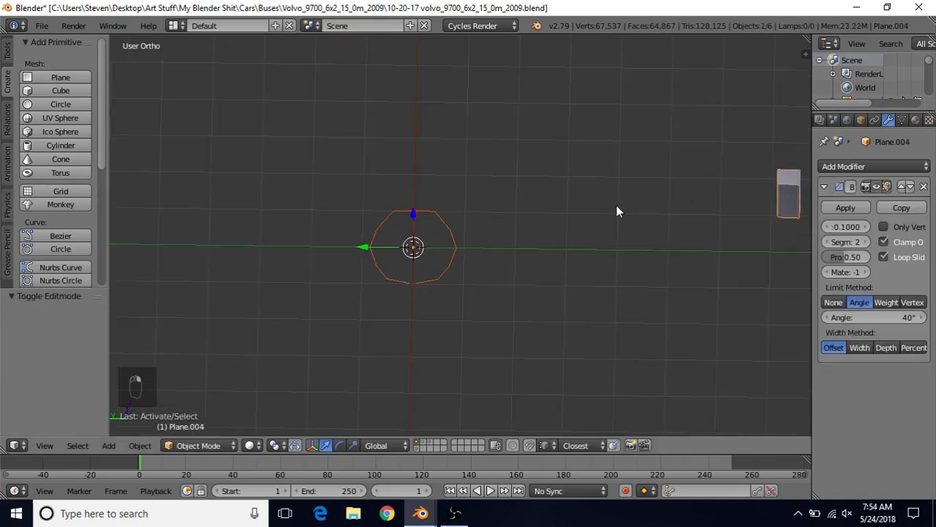
key("ctrl+j")
key("Tab")
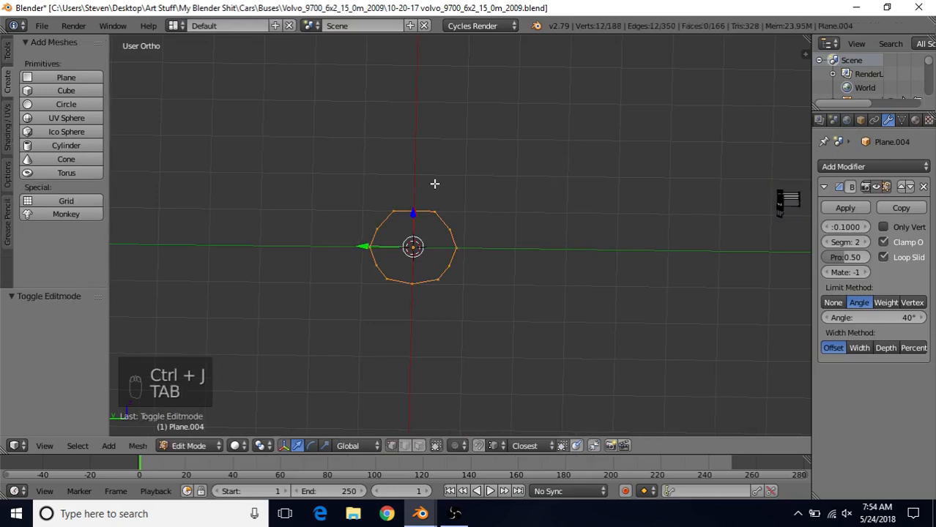
- Bring the outline towards the block by moving it about -6.578 and another -0.919 along Y, scaling it to about 0.414
right_click(427, 215, "alt")
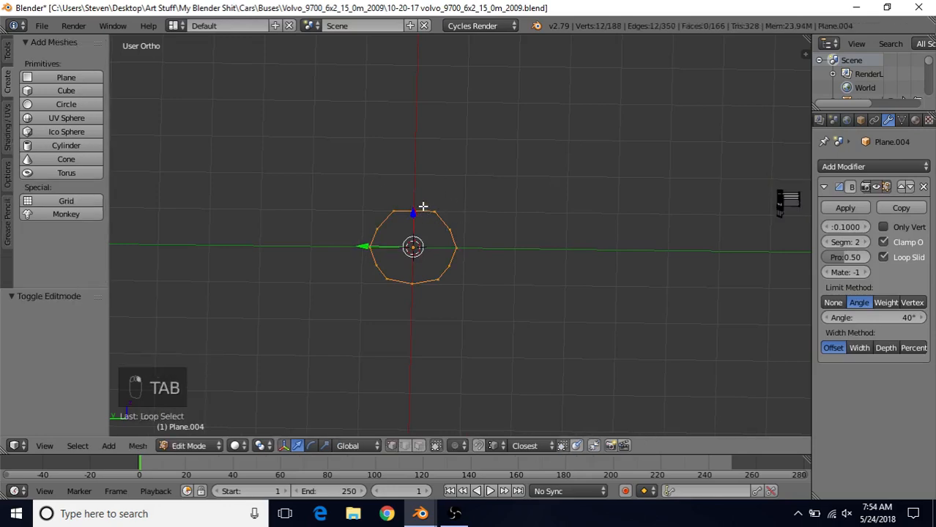
left_click_drag(357, 242, 698, 229)
key("KP_Decimal")
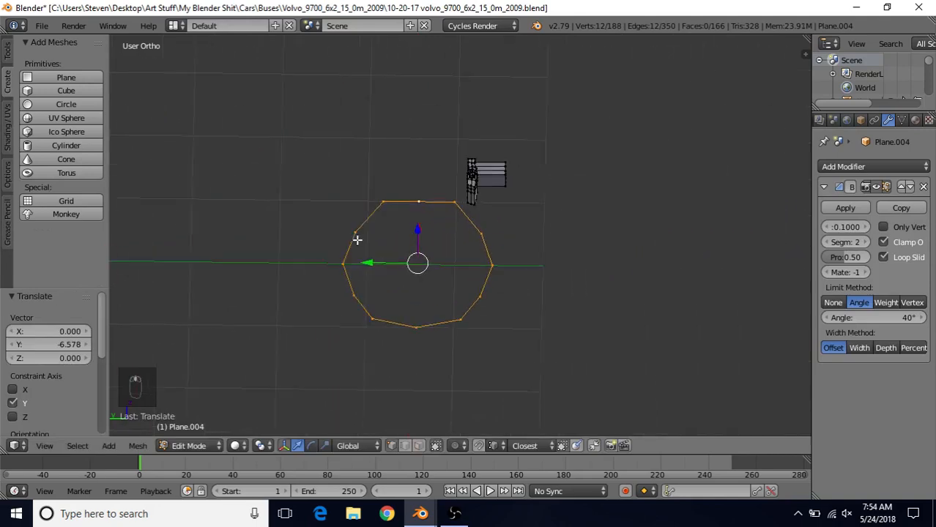
key("s")
left_click(457, 194)
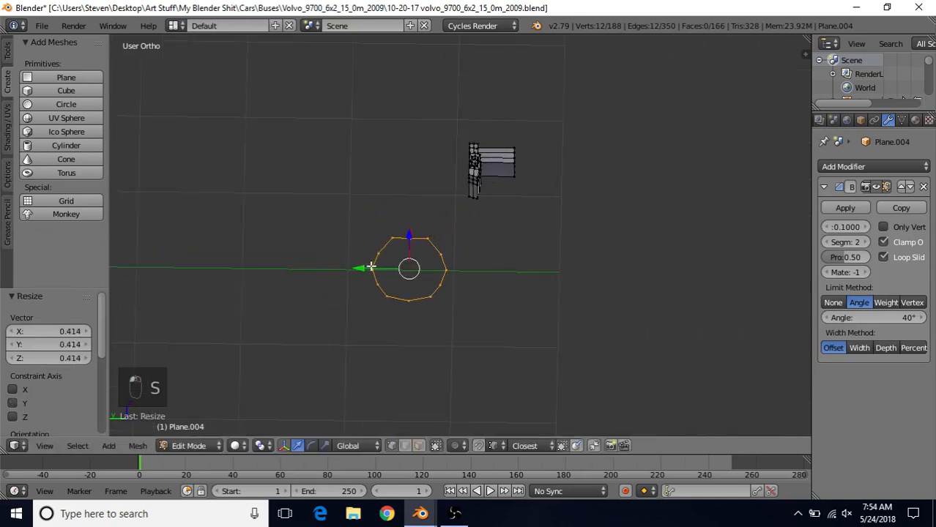
key("g")
key("y")
left_click(475, 222)
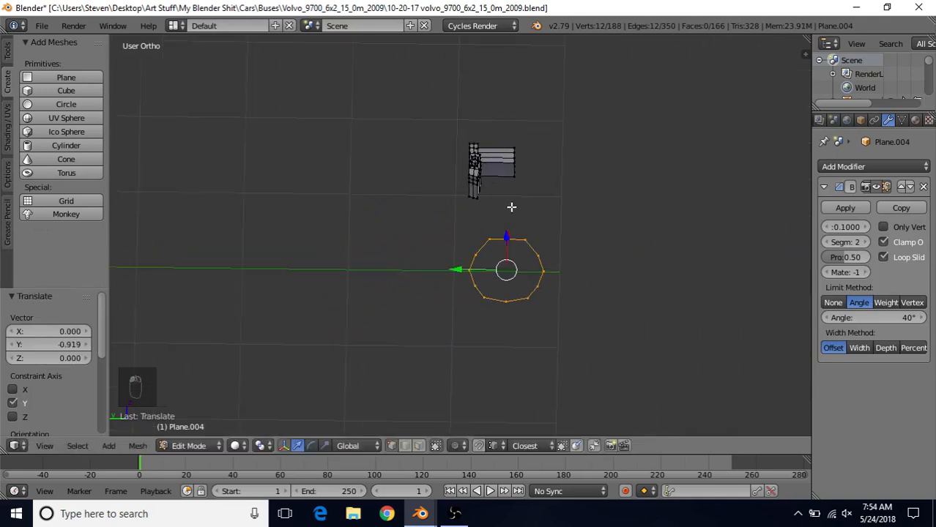
- In top view, scale the outline to about 0.356 and move it about 0.450 along X and 0.098 along Y over the block
key("KP_7")
scroll(312, 214, "up", 4)
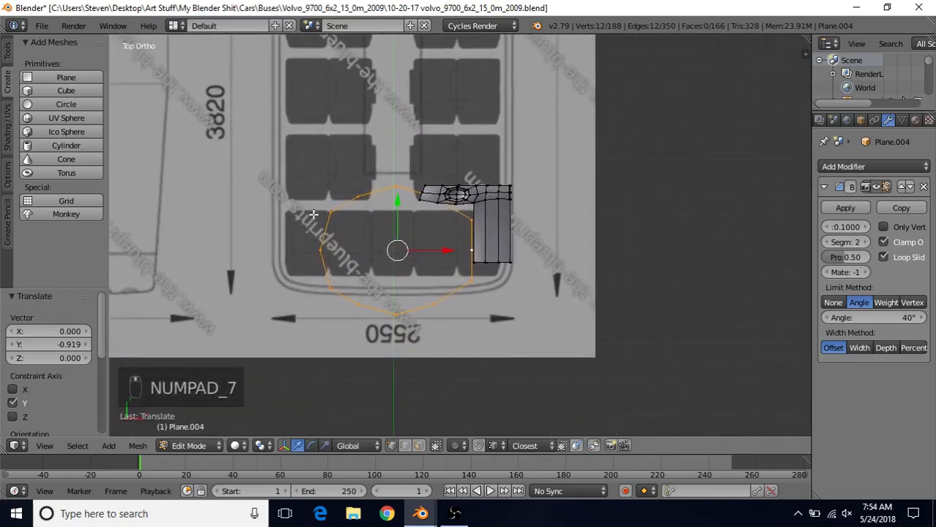
scroll(313, 214, "up", 2)
key("s")
left_click(374, 259)
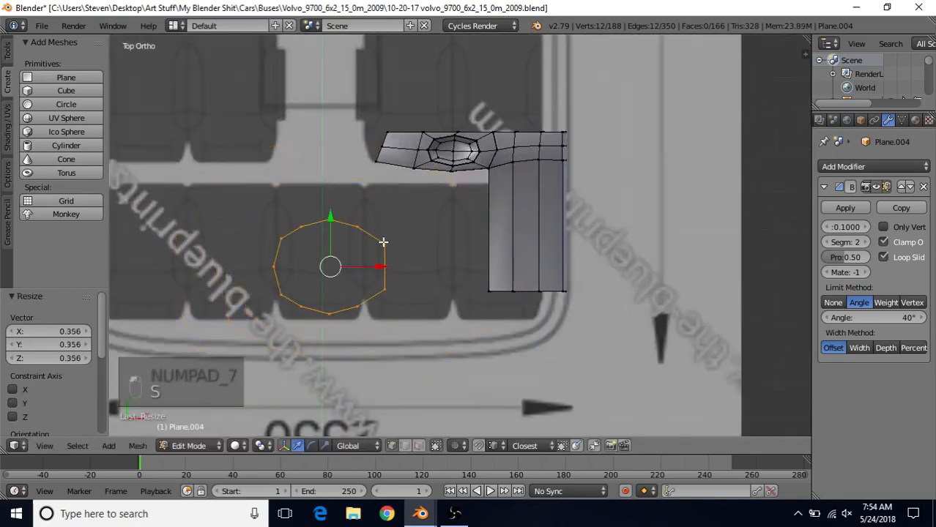
key("g")
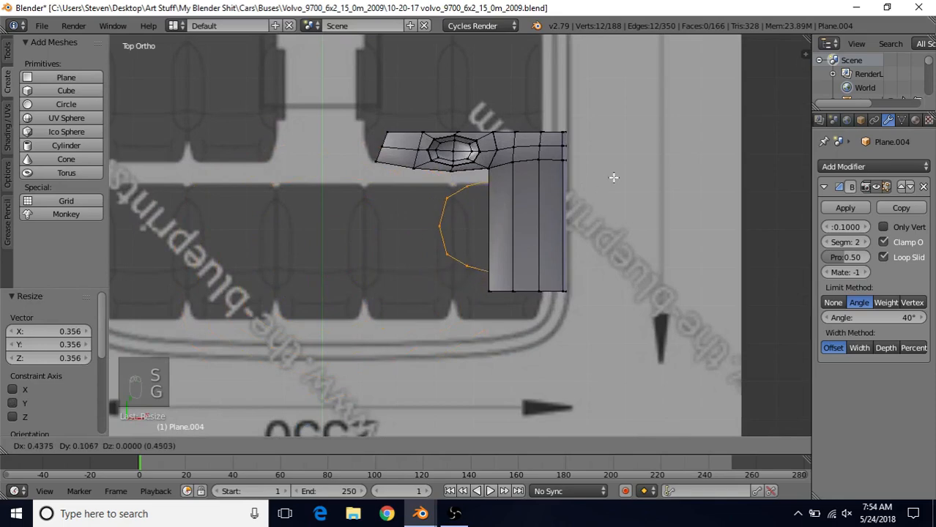
left_click(615, 179)
- Scale the outline to about 0.801 and nudge it about 0.024 along X and 0.002 along Y over the block's long arm
key("z")
key("s")
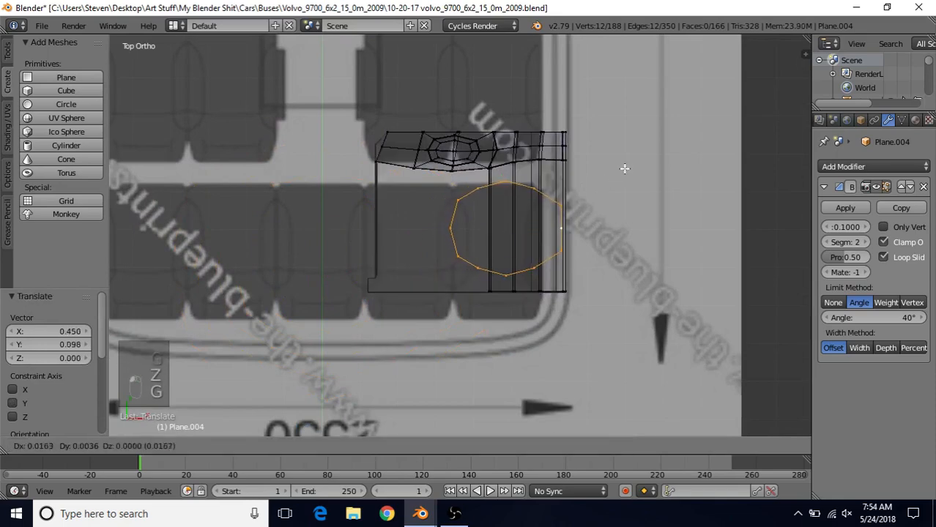
left_click(603, 178)
key("g")
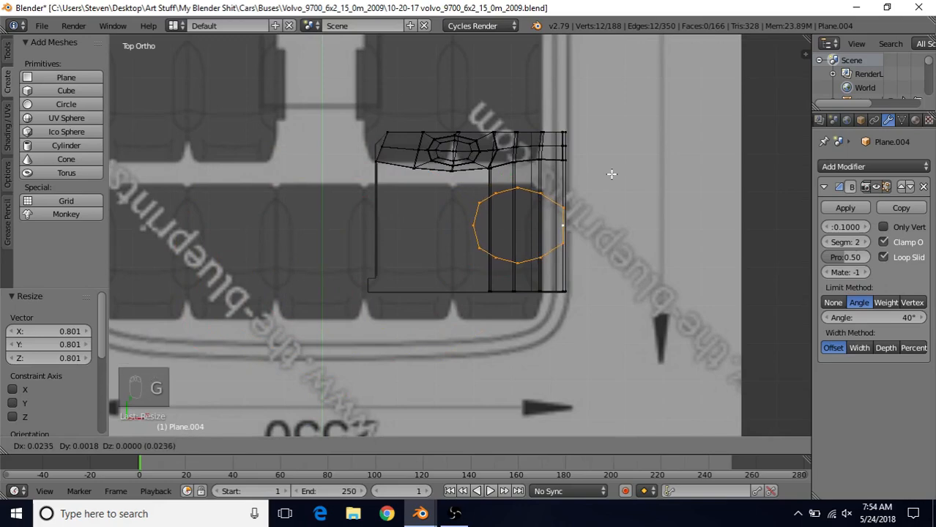
left_click(612, 175)
scroll(483, 229, "down", 3)
key("z")
scroll(456, 236, "down", 3)
mouse_move(455, 235)
middle_mouse_down()
mouse_move(474, 182)
mouse_move(559, 161)
middle_mouse_up()
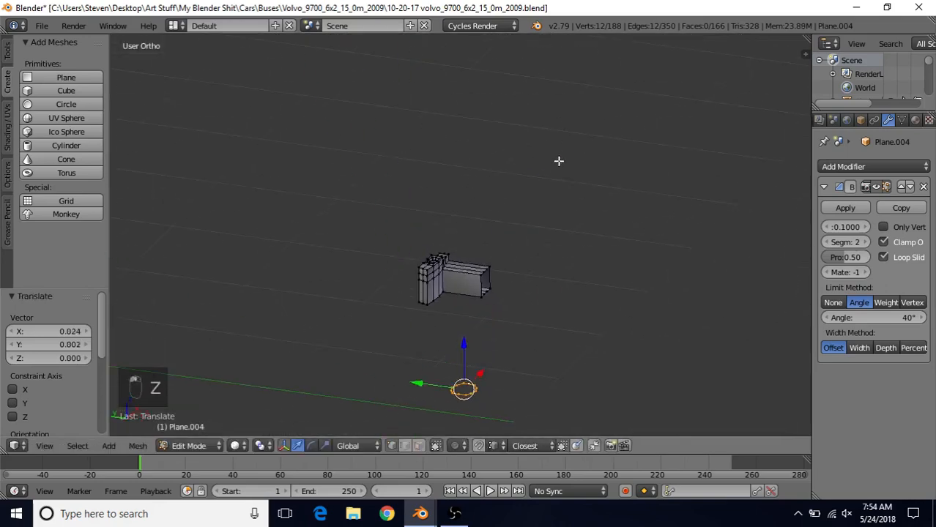
- Raise the outline about 1.073 along Z and lower it 0.054 onto the top of the block's long arm
key("g")
key("z")
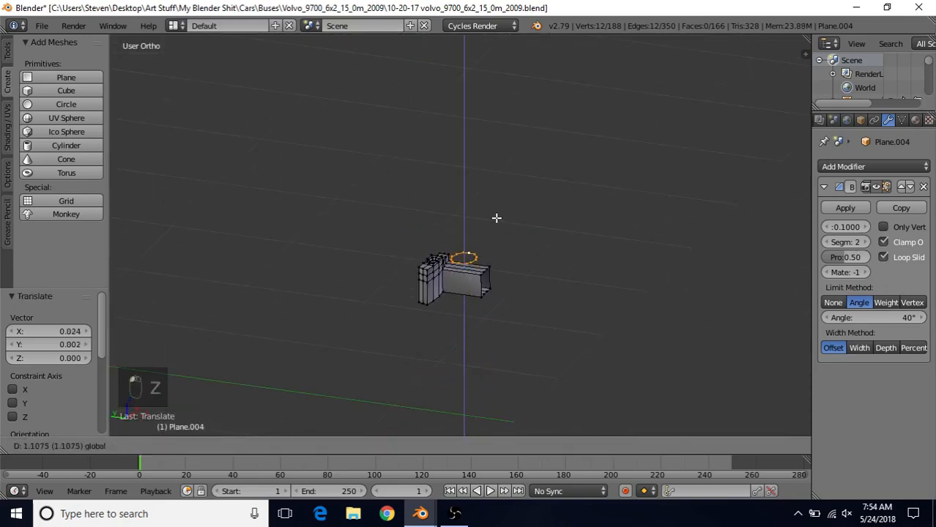
left_click(497, 219)
scroll(484, 250, "up", 6)
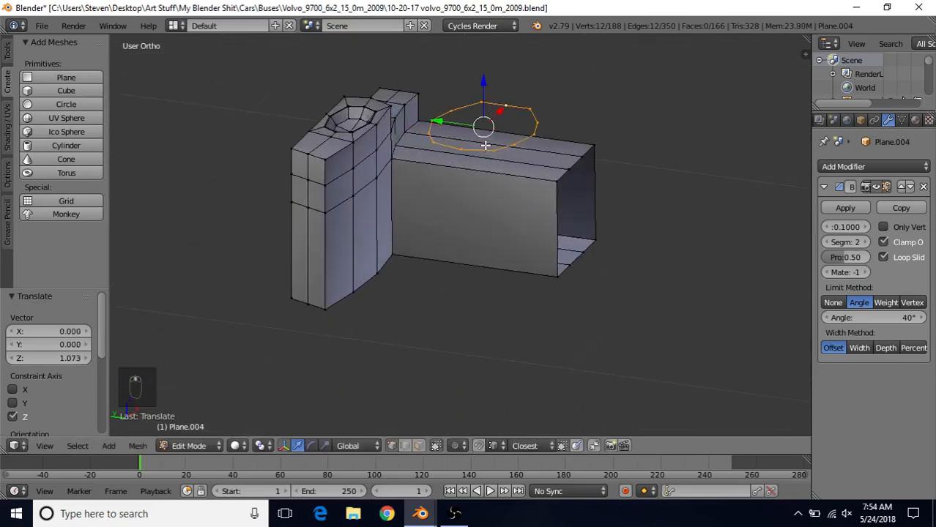
key("g")
key("z")
left_click(582, 155)
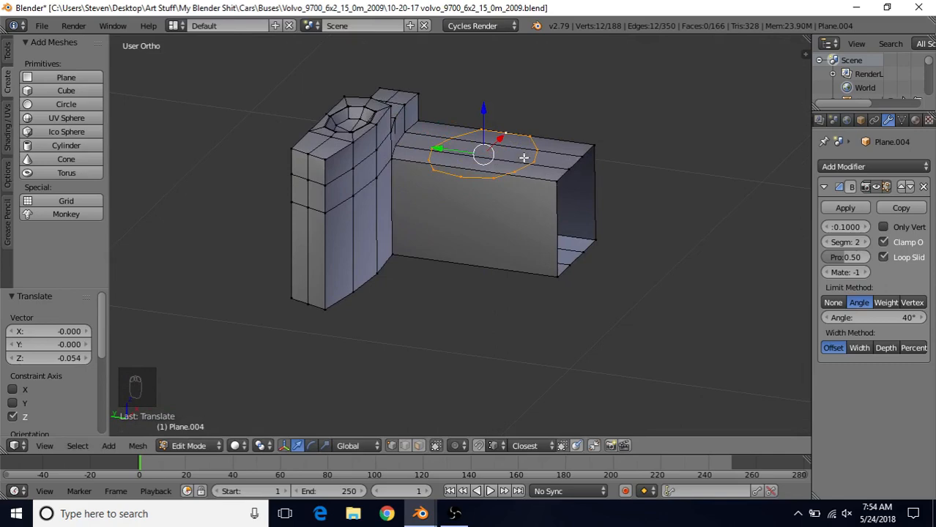
- In top view, scale the outline down and position it within the width of the block's long arm
middle_click_drag(536, 152, 461, 220)
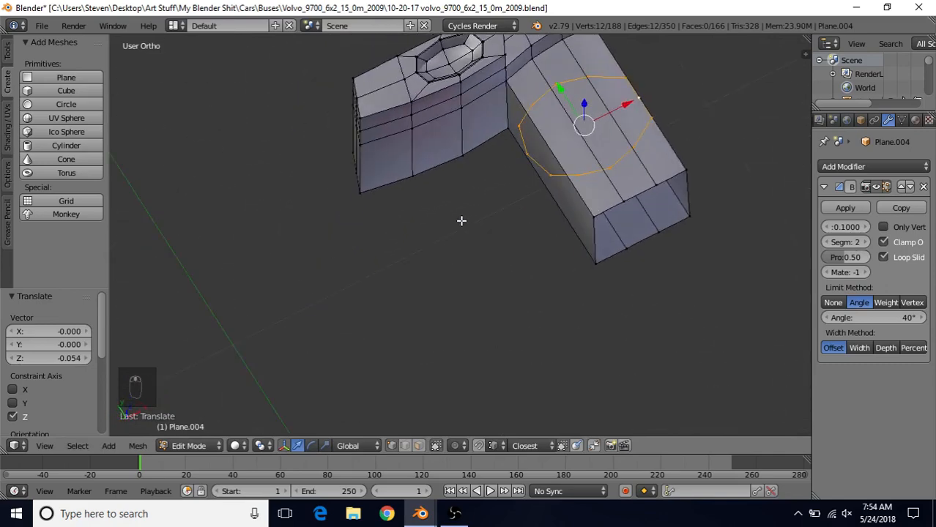
key("KP_7")
key("s")
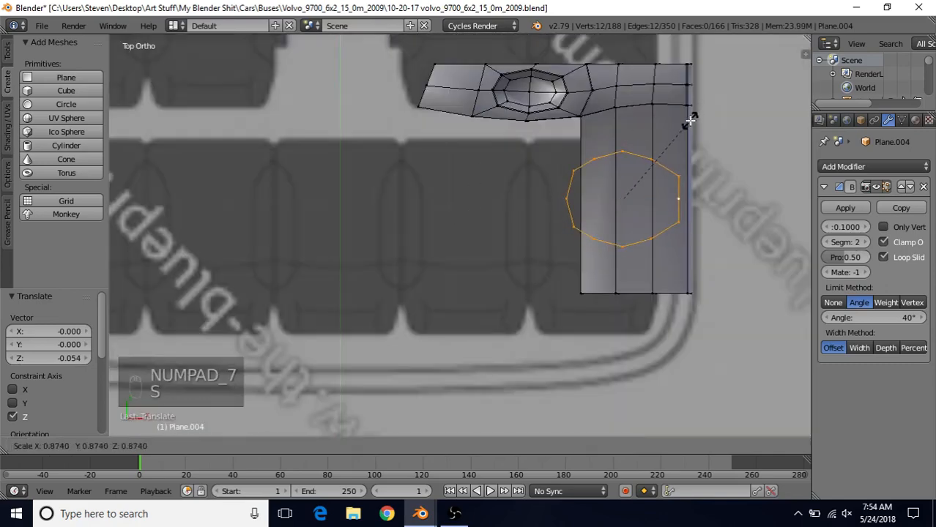
left_click(656, 158)
left_click_drag(670, 198, 674, 200)
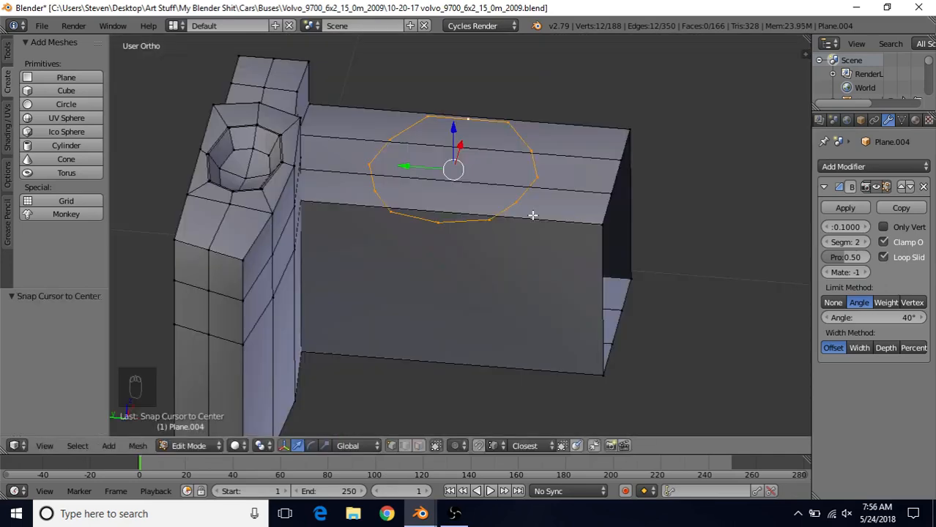
- Fill the outline with a face and extrude it about 0.003 upward along Z
key("f")
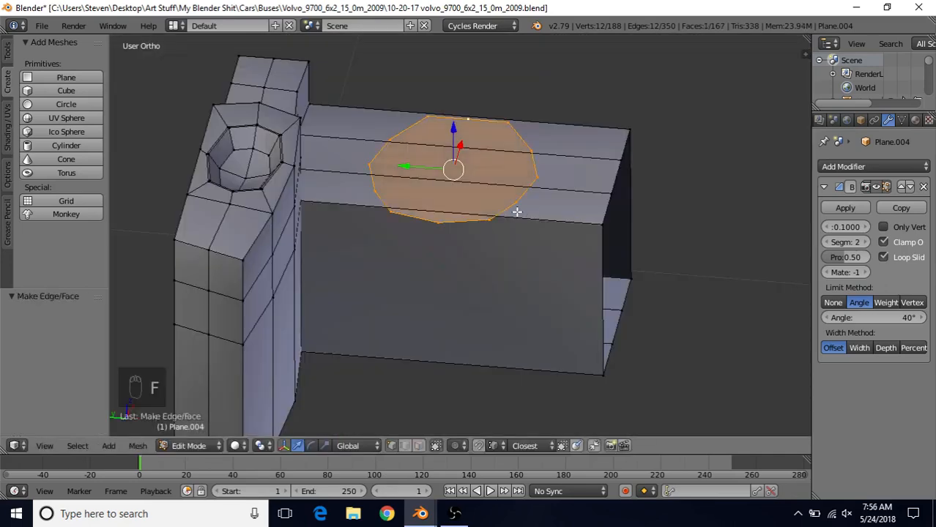
key("e")
right_click(488, 148)
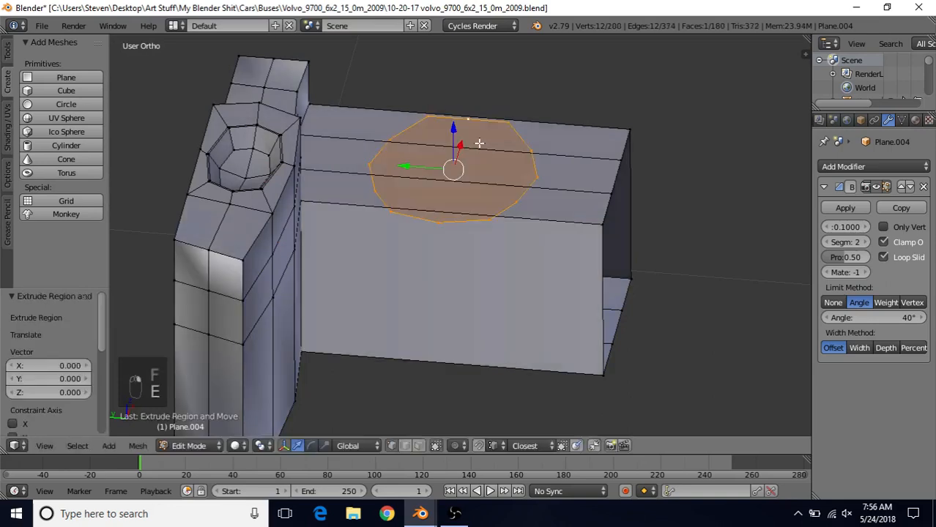
key("e")
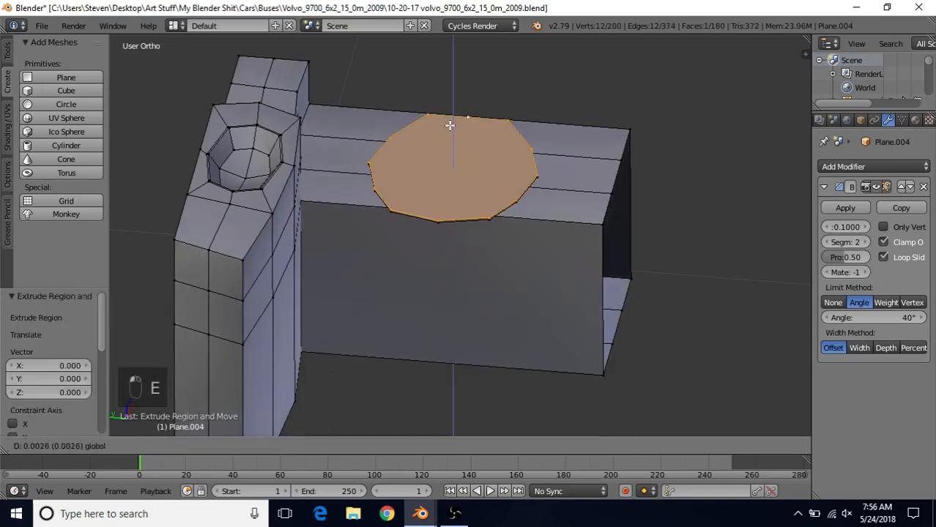
left_click(450, 126)
- Inset the disc's top face by about 0.0182 and delete the inner face, leaving a ring
key("KP_Decimal")
key("i")
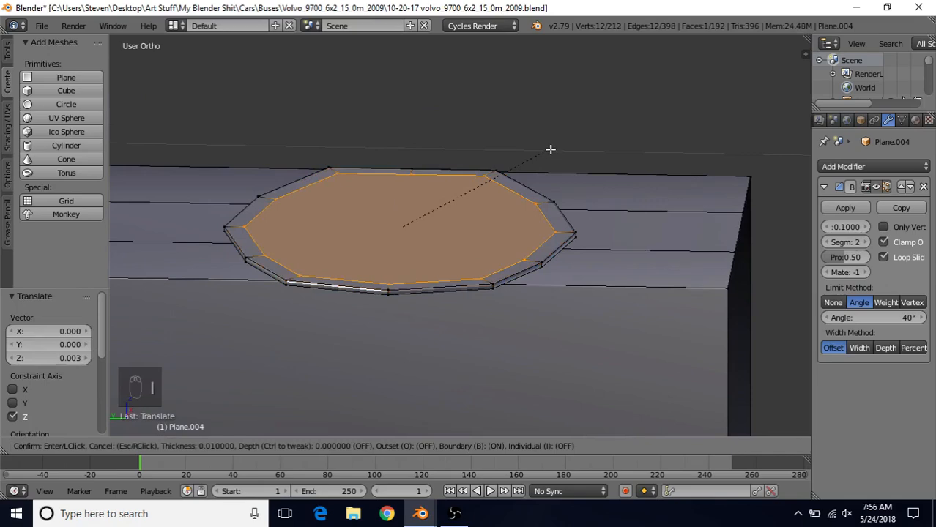
left_click(540, 159)
middle_click_drag(520, 166, 458, 240)
middle_click_drag(457, 202, 464, 325, "shift")
middle_click_drag(460, 258, 480, 196)
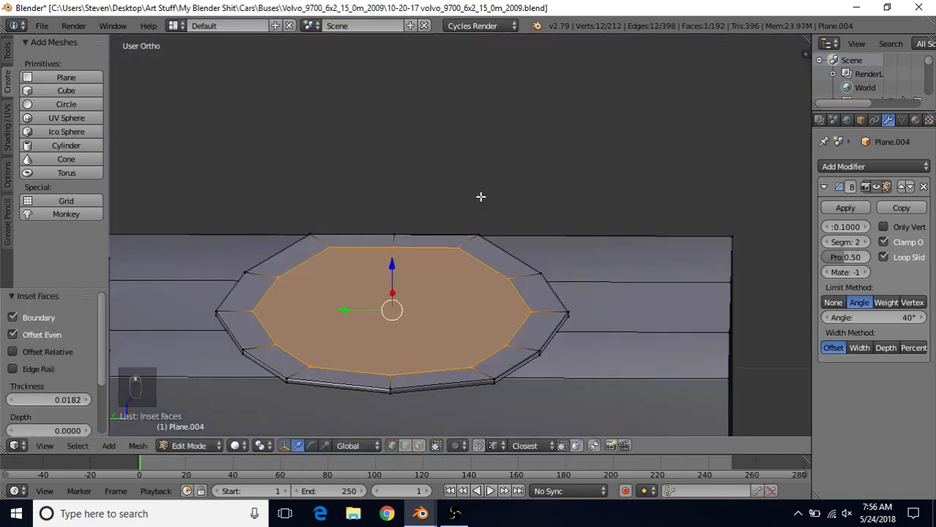
key("Delete")
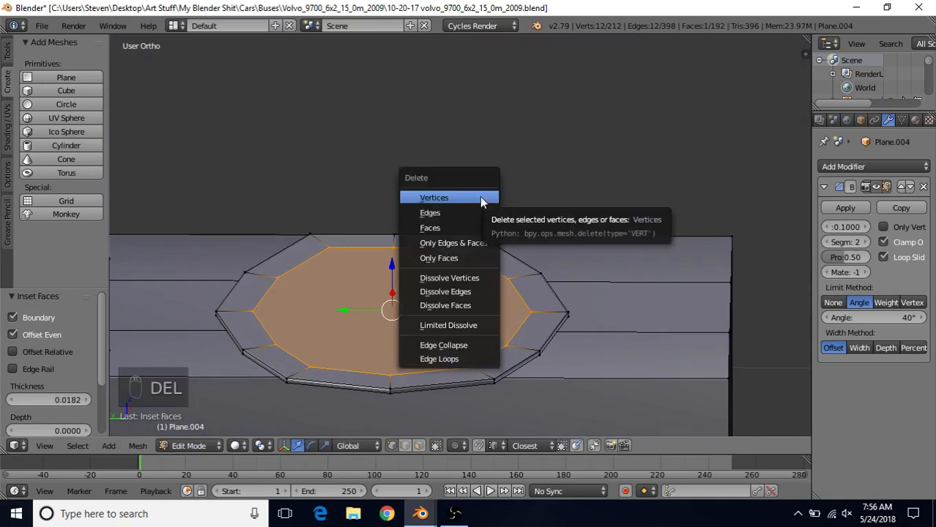
left_click(456, 228)
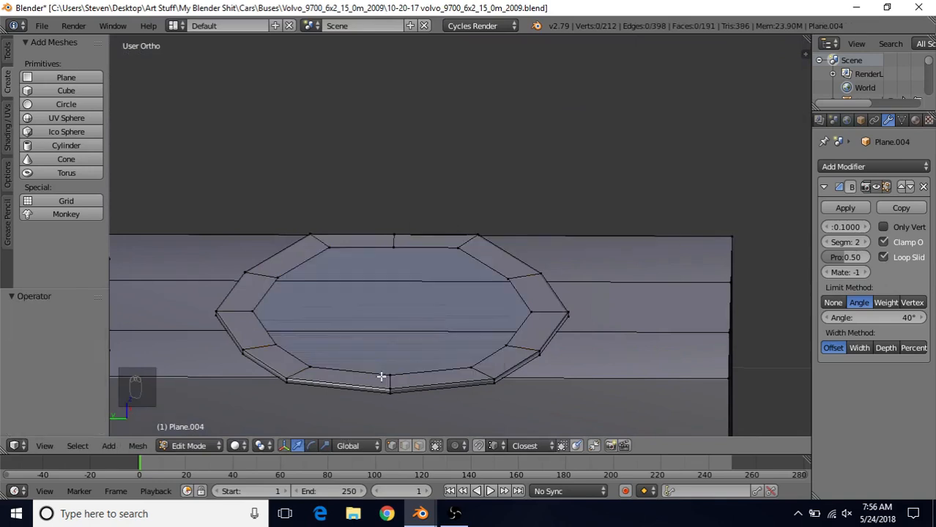
- Select the ring's top face loop, duplicate it in place and raise the copy about 0.000716 along Z
left_click(417, 445)
right_click(389, 380, "alt")
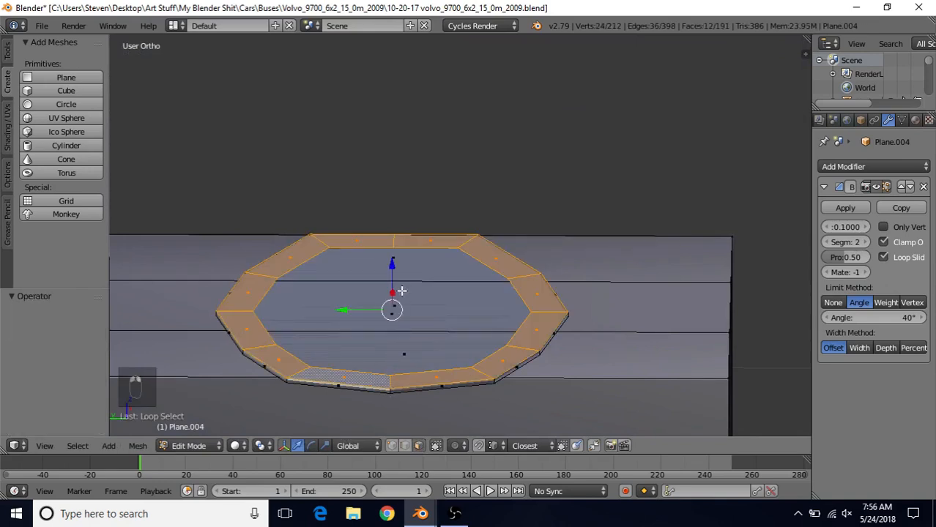
key("shift+d")
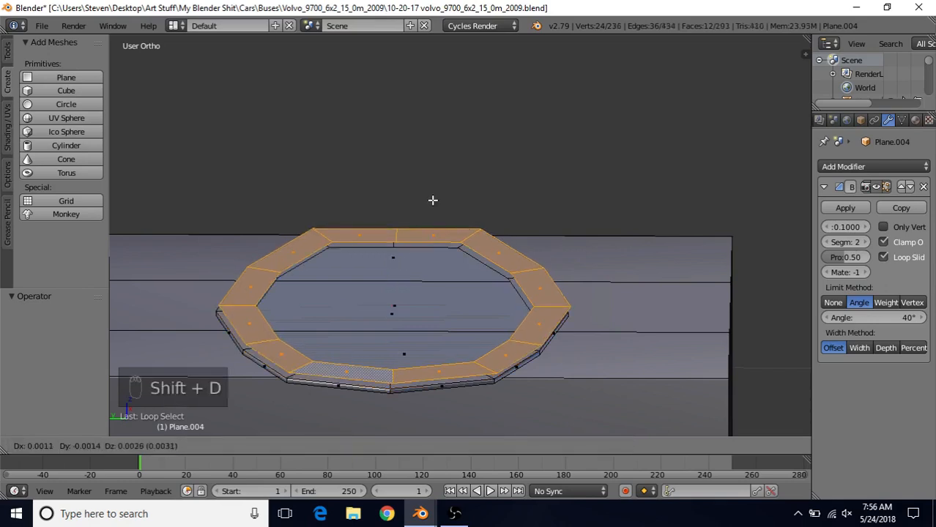
right_click(431, 198)
middle_click_drag(432, 198, 399, 171)
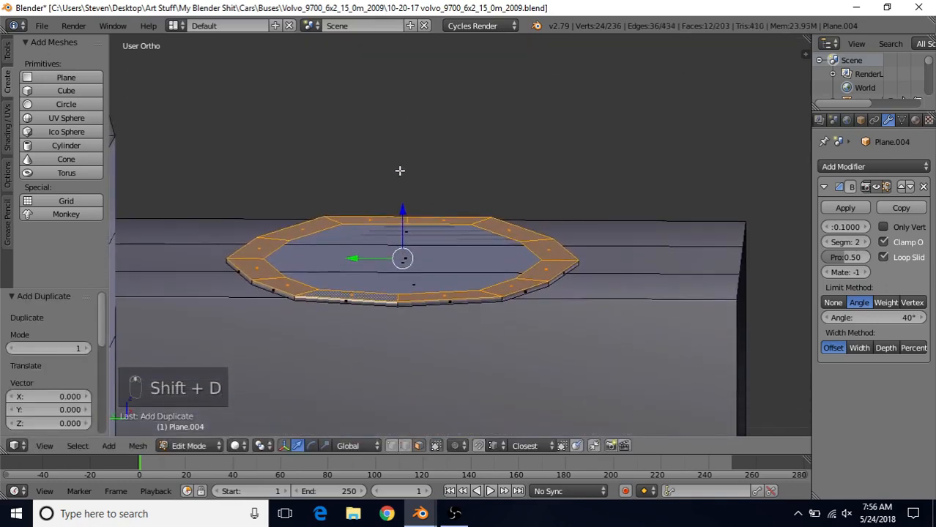
key("g")
key("z")
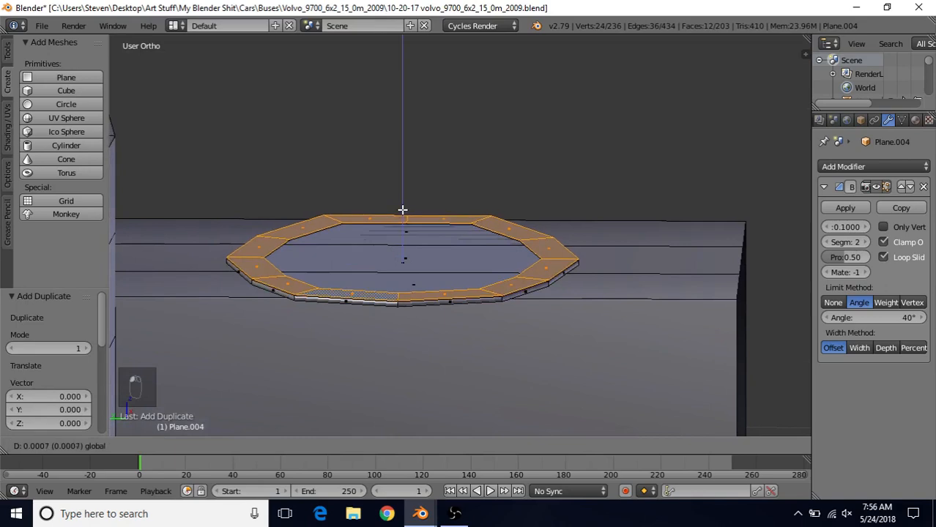
left_click(403, 211)
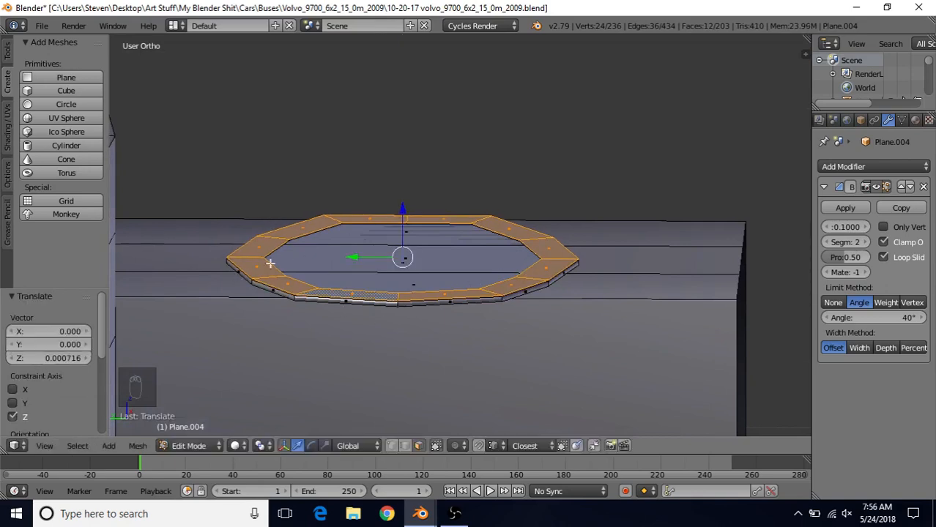
- Extrude the duplicated ring faces and raise them about 0.004 along Z
key("e")
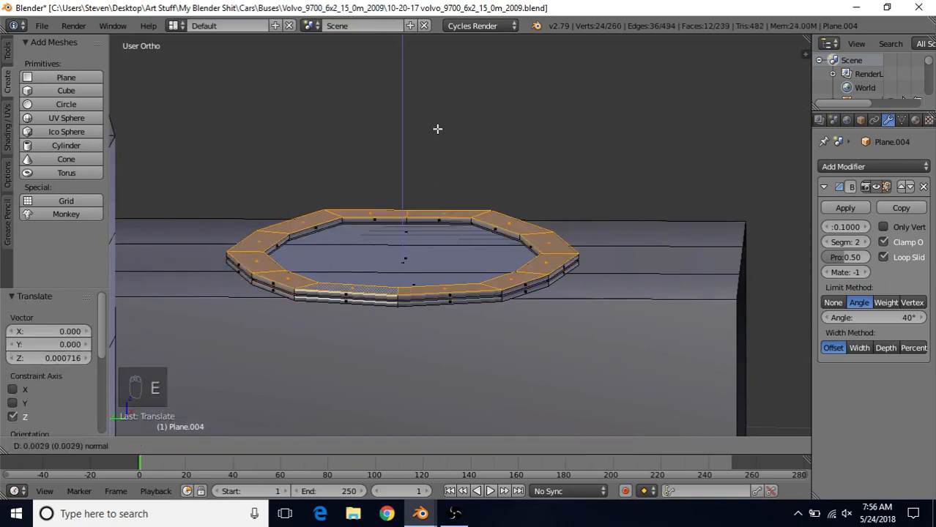
right_click(438, 132)
key("g")
key("z")
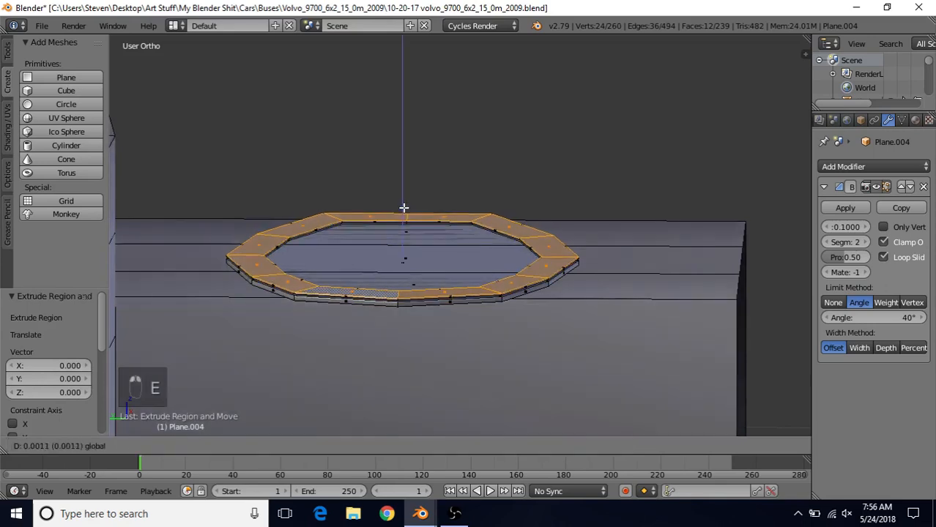
left_click(402, 203)
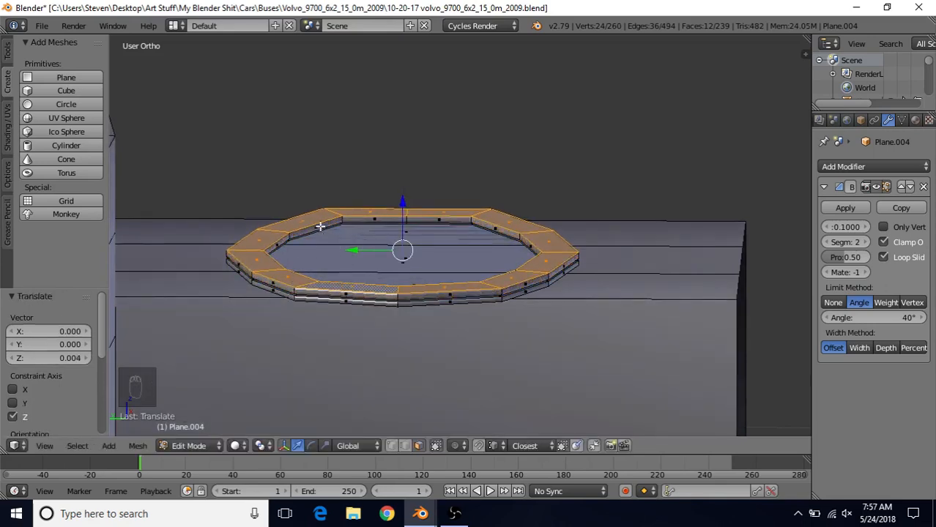
- Duplicate the upper ring's top faces in place, try raising the copy 0.000716 along Z, and undo that move
key("shift+d")
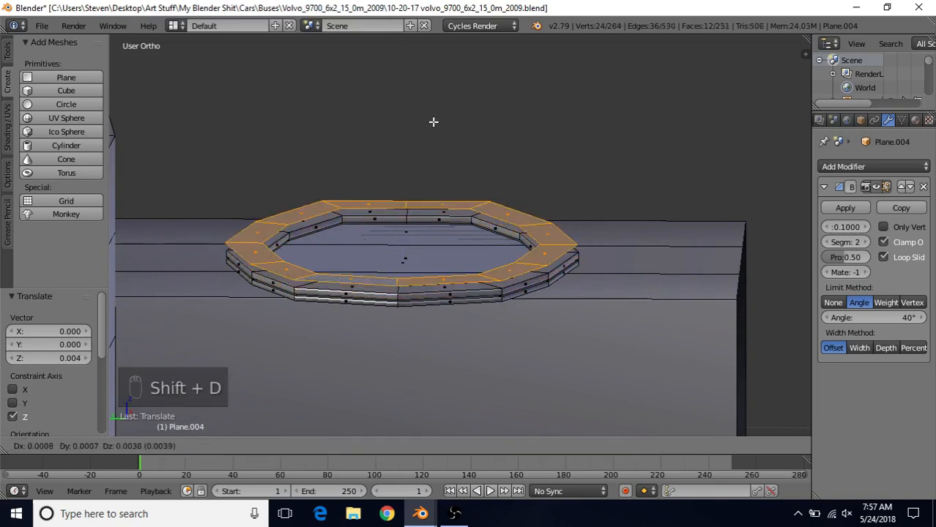
right_click(432, 124)
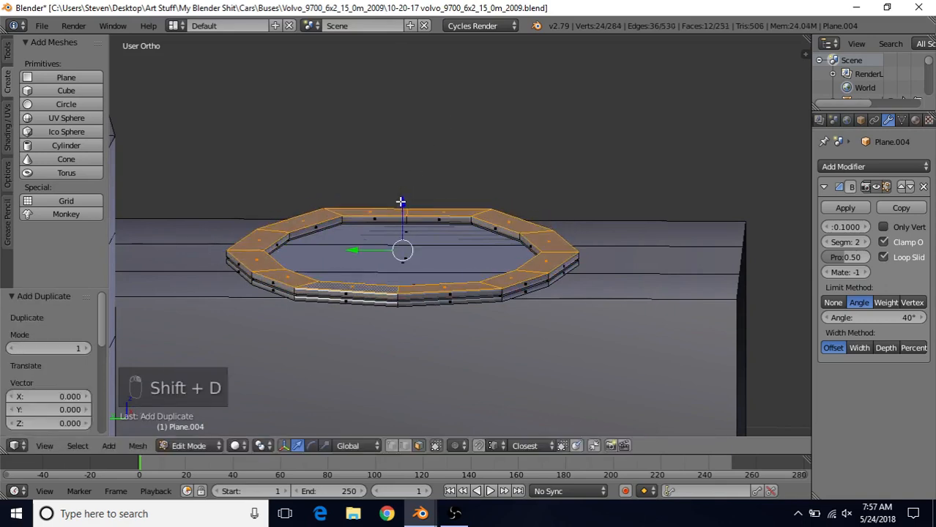
left_click_drag(400, 201, 401, 200)
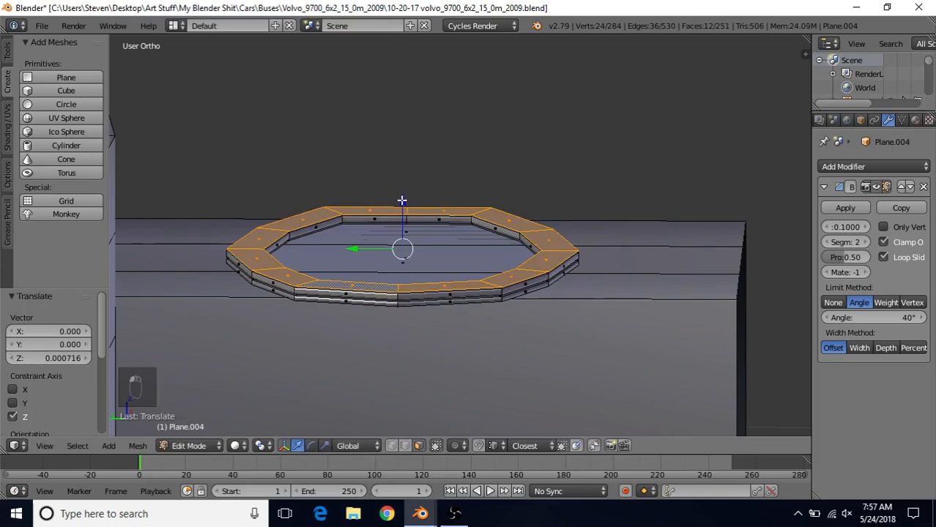
key("ctrl+z")
- Select the inner edge loop of the new ring copy and raise it about 0.004 along Z
left_click(394, 447)
middle_click_drag(331, 223, 331, 233)
scroll(331, 234, "up", 1)
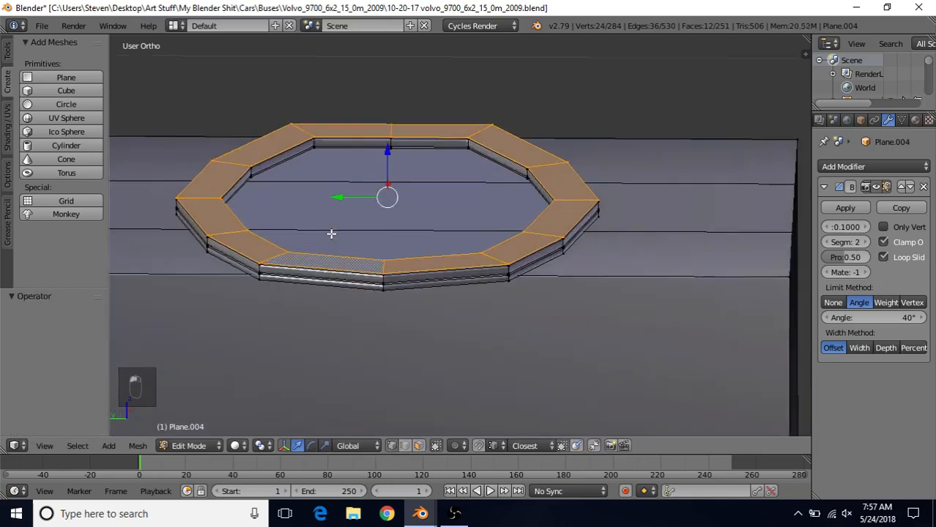
right_click(326, 133, "alt")
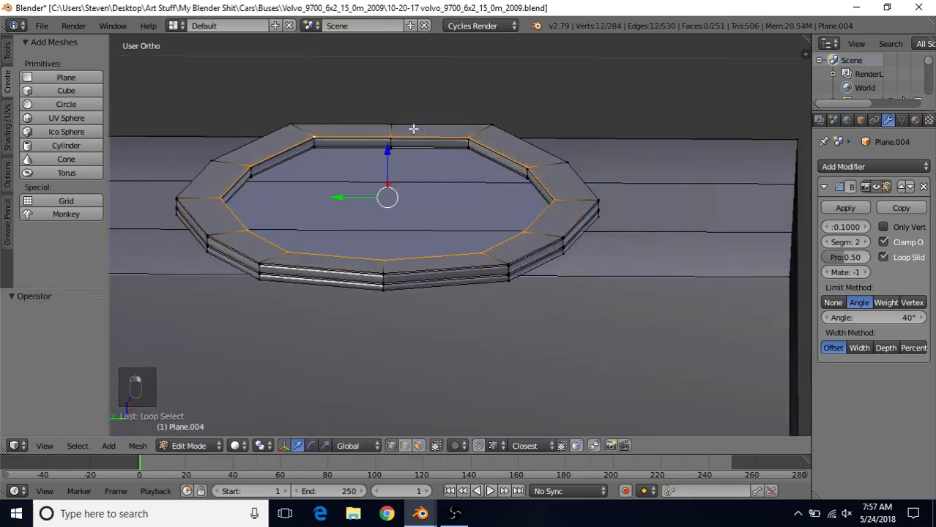
left_click_drag(388, 153, 385, 152)
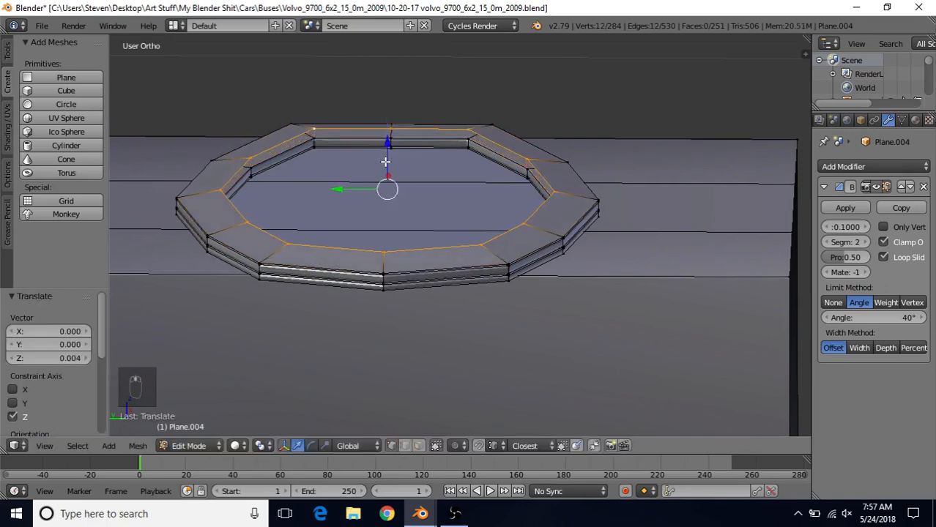
- Select all geometry linked to the raised loop and hide the rest of the mesh
middle_click_drag(384, 159, 341, 222)
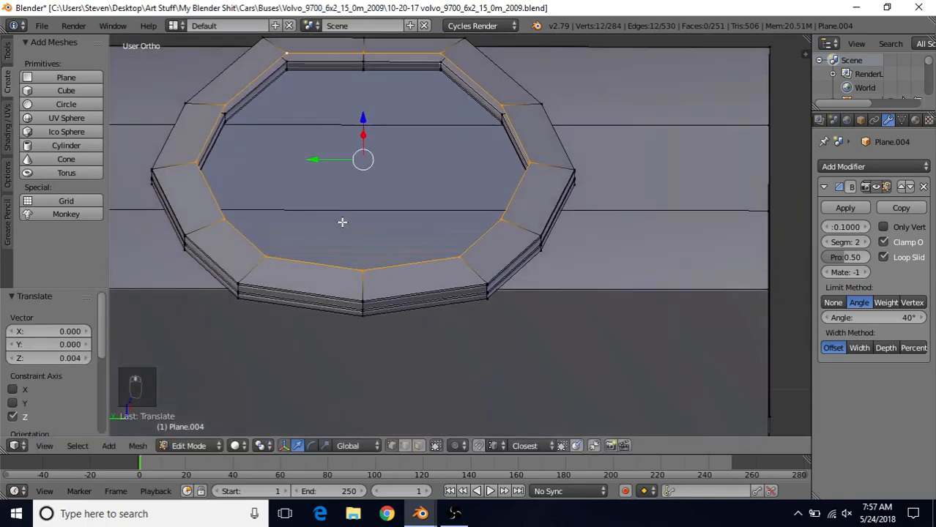
key("ctrl+l")
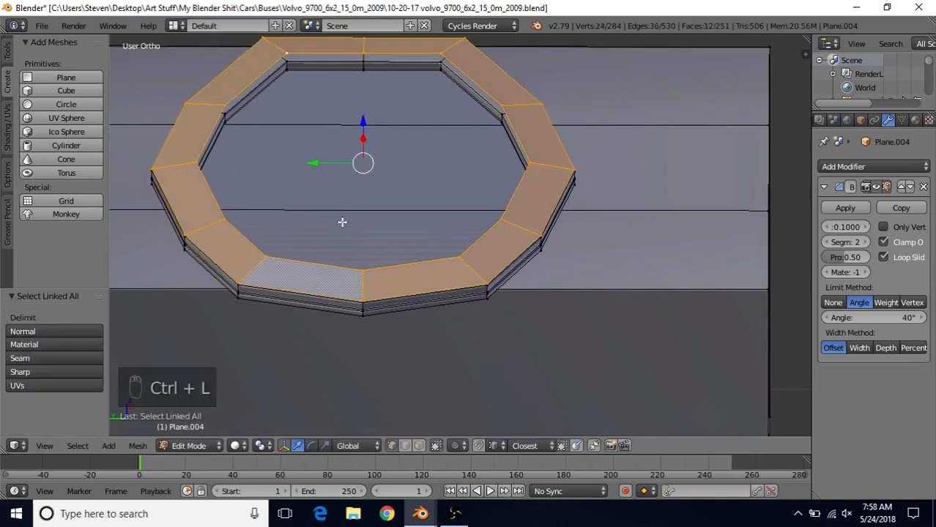
key("shift+h")
middle_click_drag(334, 221, 259, 211)
- Fill the isolated ring's opening with a row of faces between opposite inner vertices
right_click(239, 221)
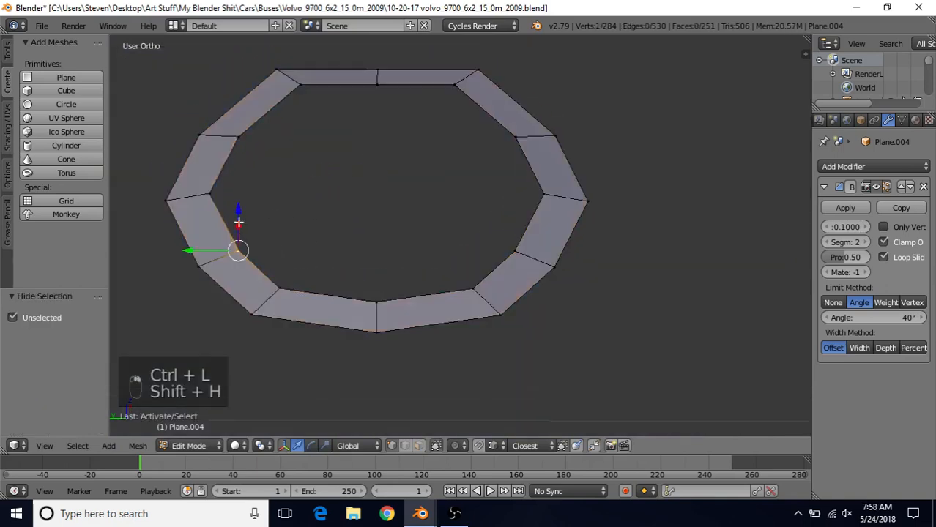
right_click(296, 87, "shift")
key("f")
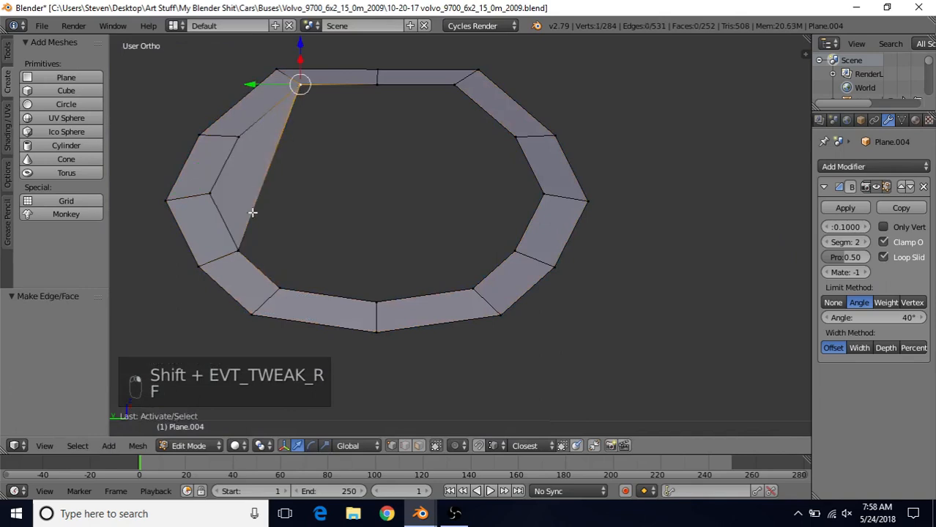
right_click(240, 253, "shift")
key("f")
key("f")
key("f")
key("f")
key("f")
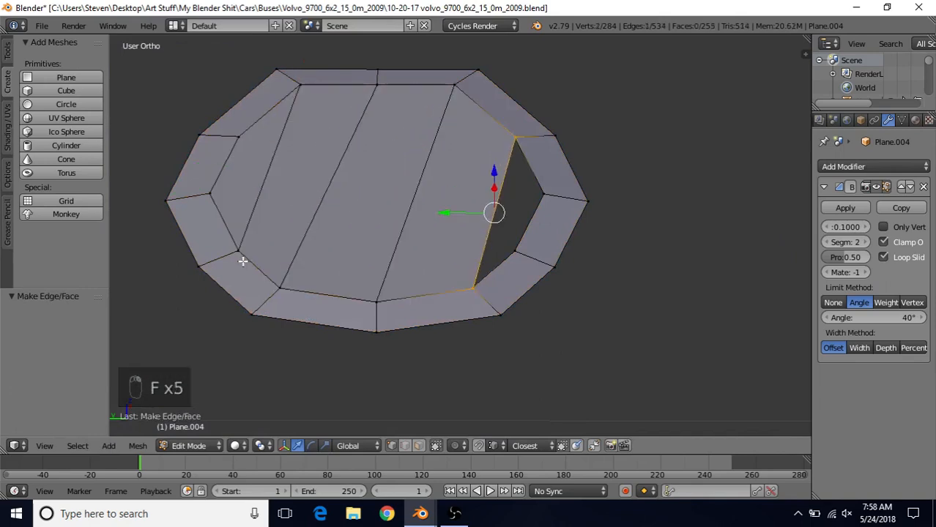
scroll(490, 262, "down", 4)
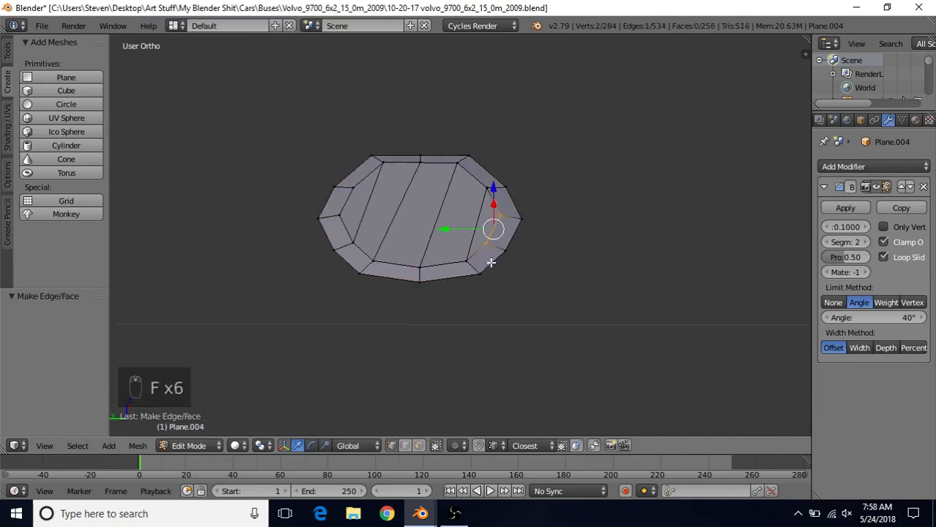
- Reveal the hidden mesh and hide only the linked front panel faces that cover the compartment
key("alt+h")
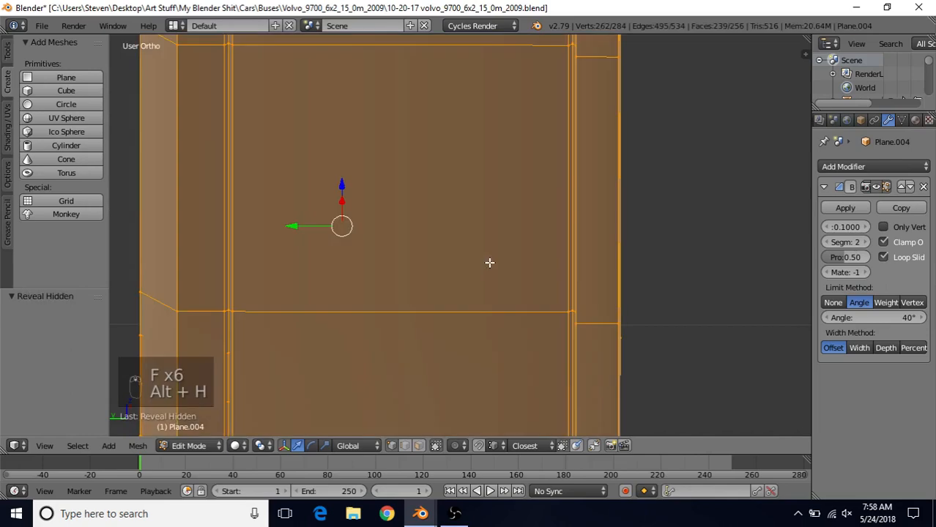
left_click(419, 446)
right_click(423, 191)
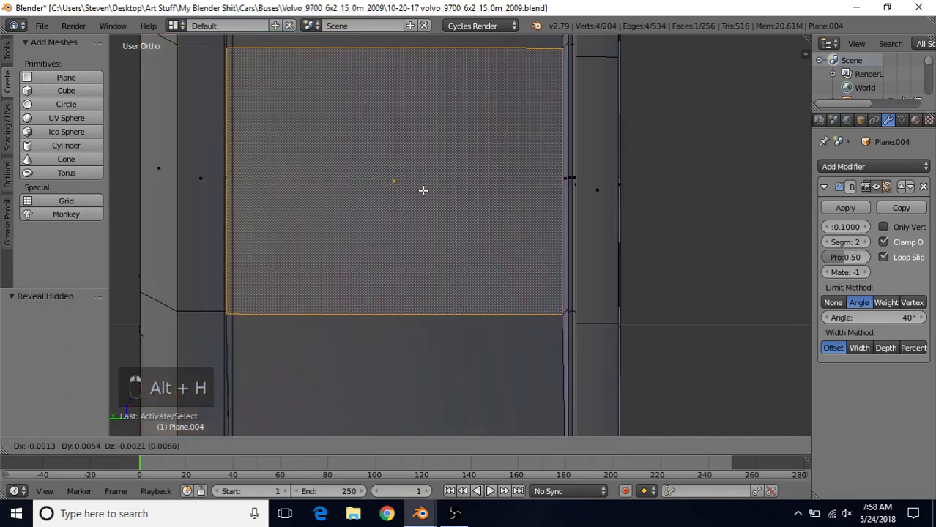
scroll(423, 191, "down", 3)
key("ctrl+l")
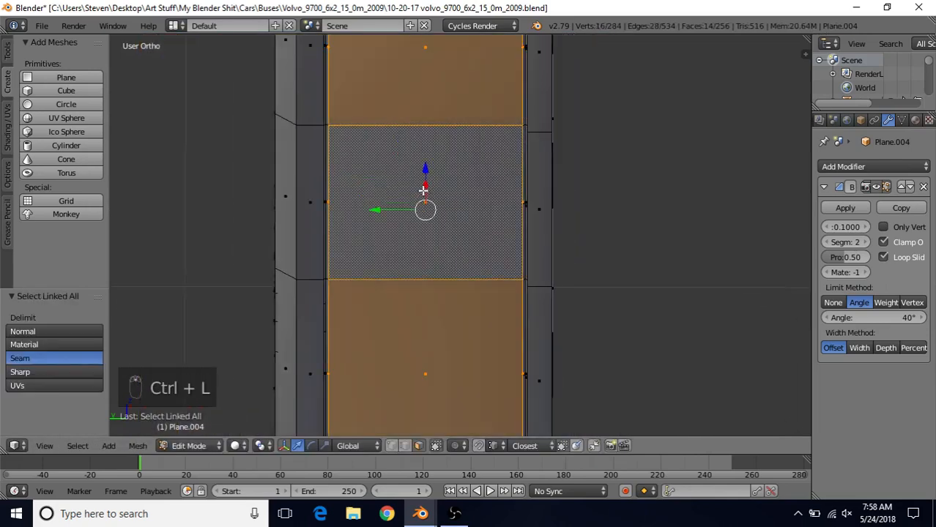
key("h")
scroll(423, 197, "up", 3)
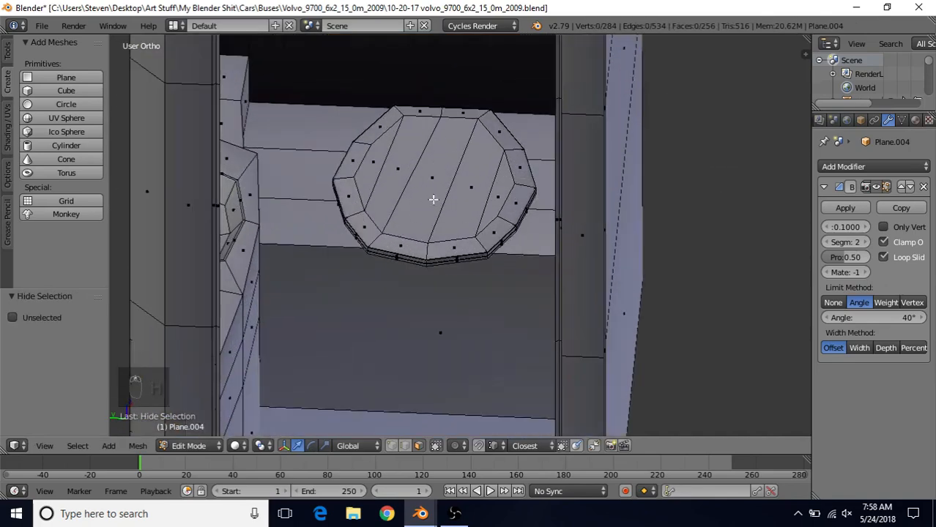
scroll(410, 228, "down", 3)
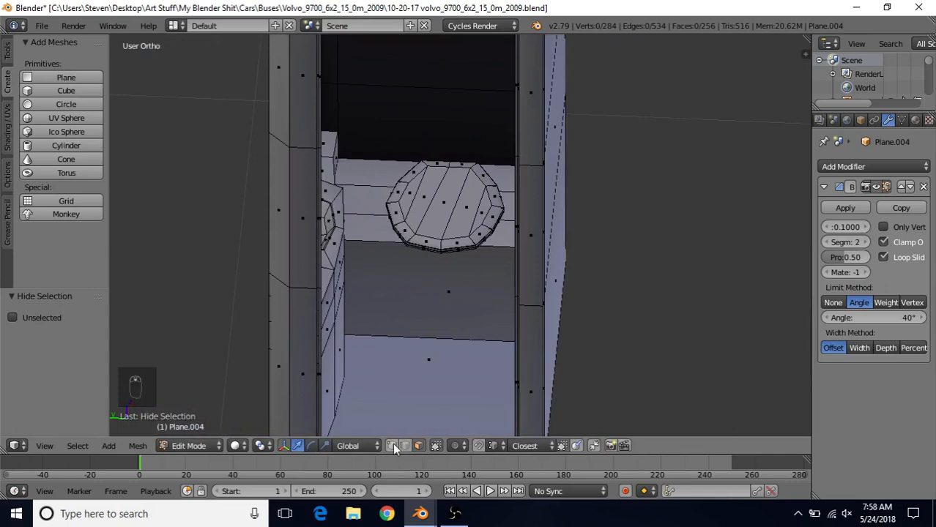
- Extrude the lid's lowest outer edge loop in vertex selection mode and move the new loop 0.055 down along Z
scroll(446, 272, "up", 7)
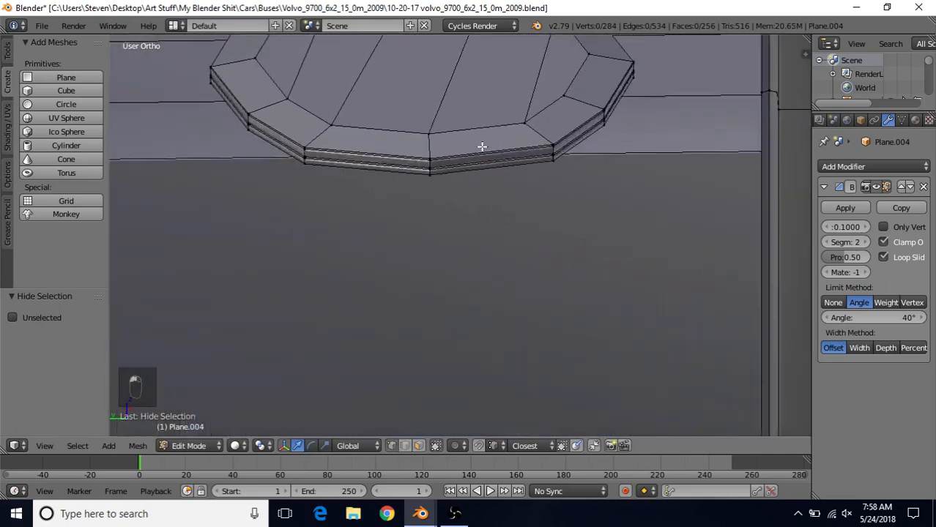
mouse_move(481, 146)
middle_mouse_down()
mouse_move(478, 139)
mouse_move(480, 158)
middle_mouse_up()
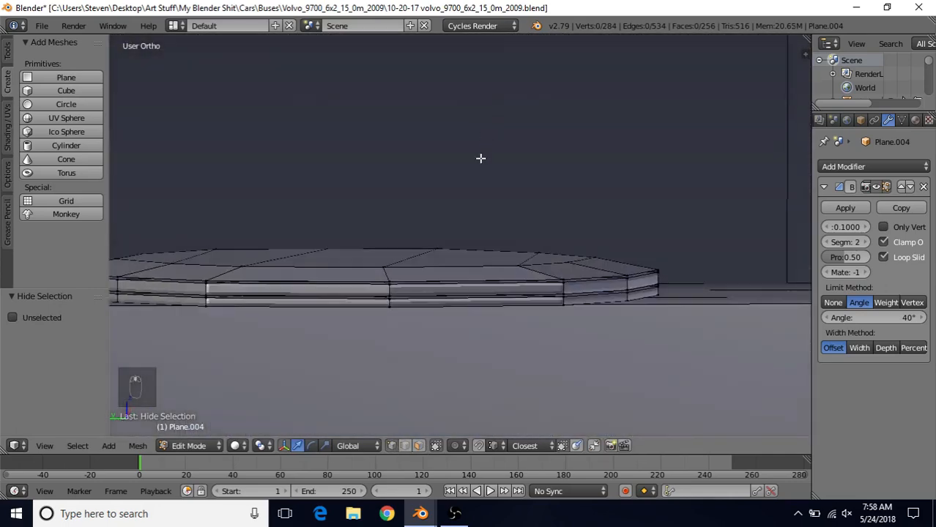
right_click(420, 308, "alt")
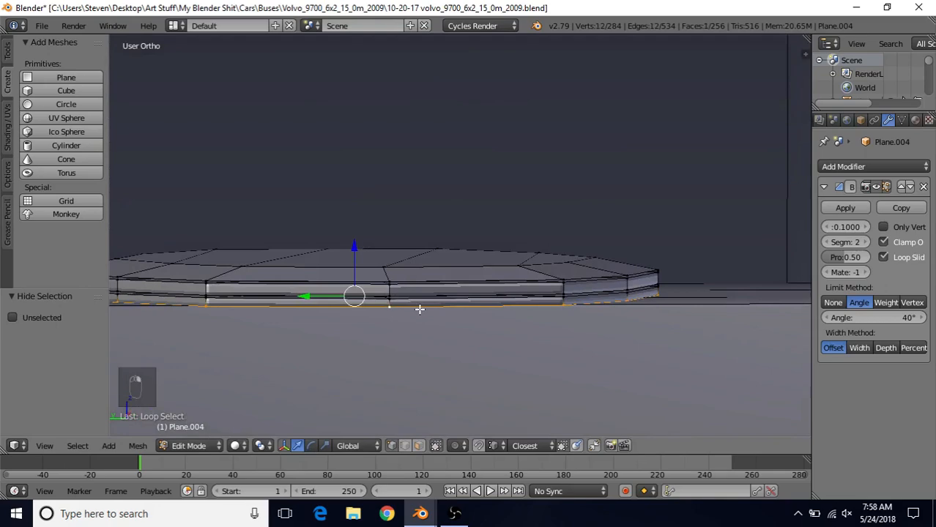
key("e")
right_click(407, 223)
left_click_drag(354, 245, 355, 418)
scroll(375, 322, "down", 3)
middle_click_drag(376, 321, 418, 252)
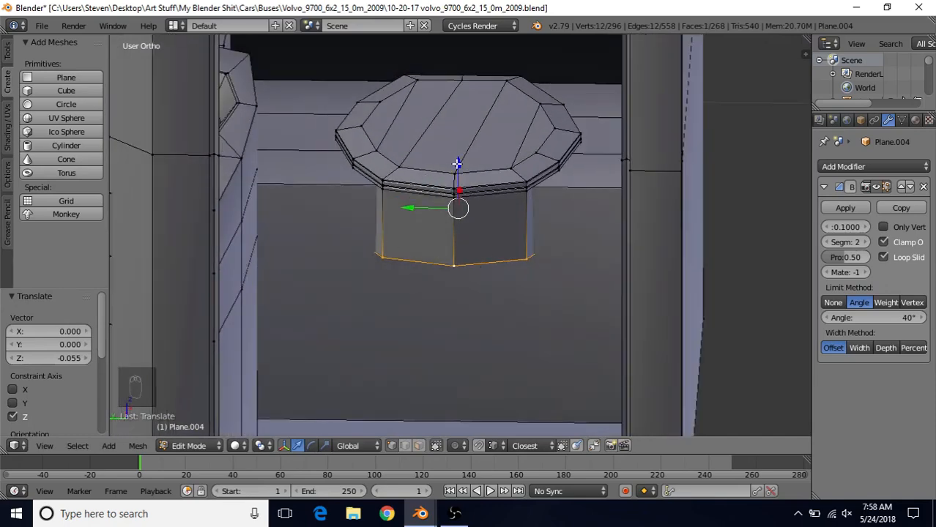
- Lower the extruded loop another 0.042 along Z, try scaling it in, and raise it by 0.018
left_click_drag(456, 164, 459, 221)
key("s")
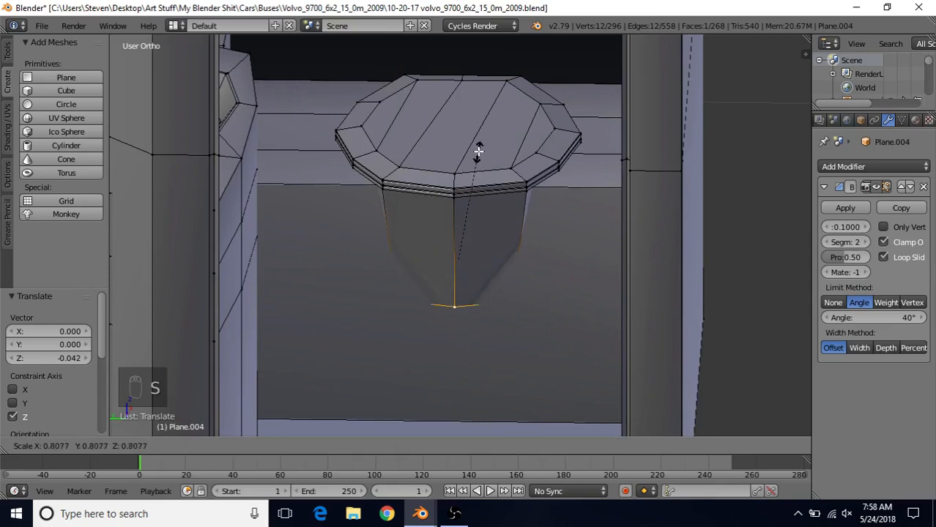
right_click(479, 145)
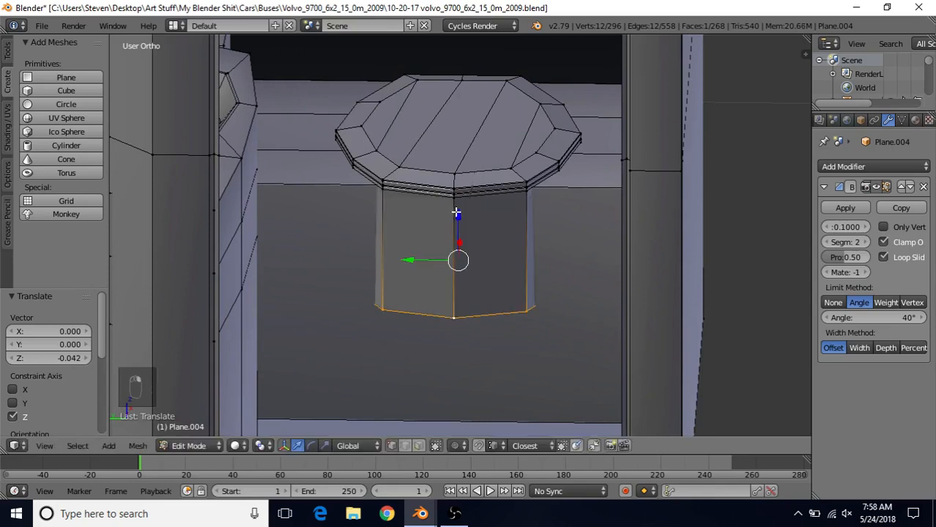
left_click_drag(455, 212, 461, 184)
- Scale the extruded bottom loop to 0.893, lower it 0.010 along Z, and check the tapered body outside Edit Mode
key("s")
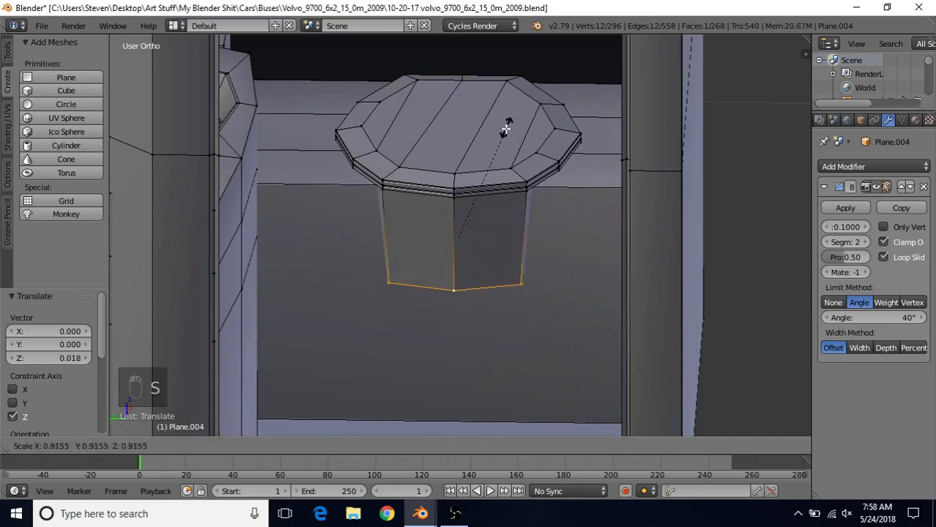
left_click(501, 128)
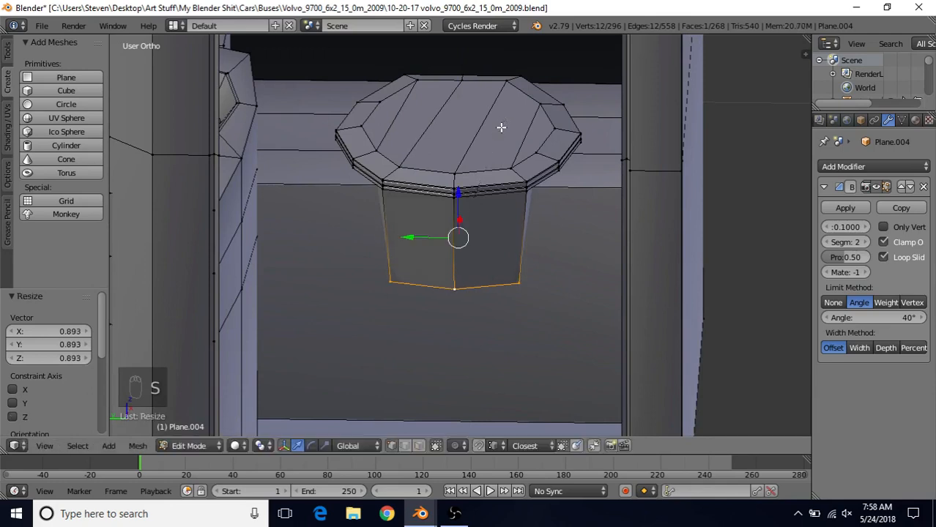
left_click_drag(459, 193, 458, 207)
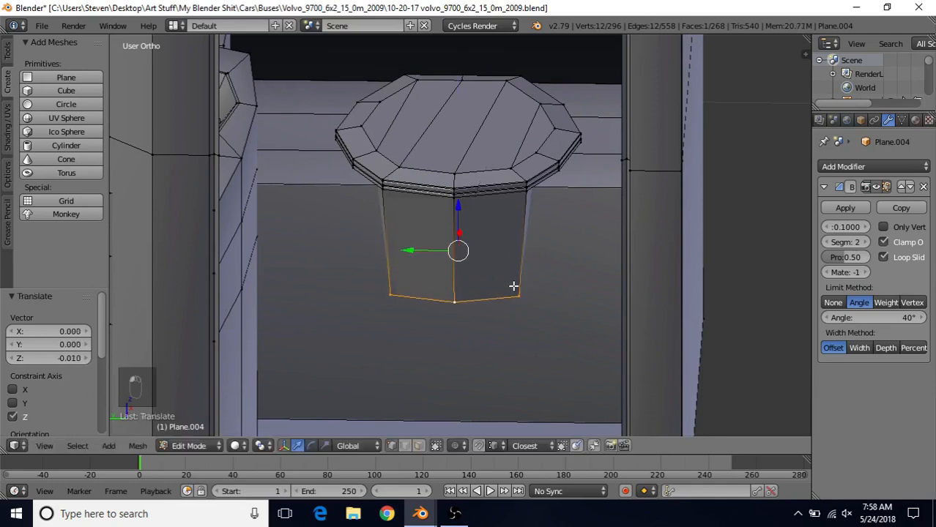
scroll(446, 219, "down", 3)
key("Tab")
scroll(443, 222, "down", 1)
key("Tab")
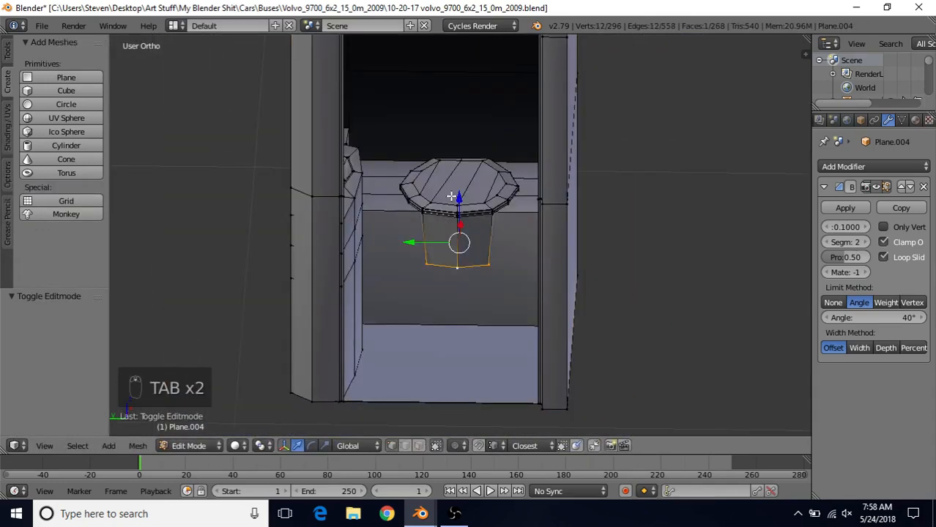
- Extrude the tapered body's bottom loop, move the new loop 0.011 down along Z, and scale it to 0.833
middle_click_drag(451, 197, 444, 191)
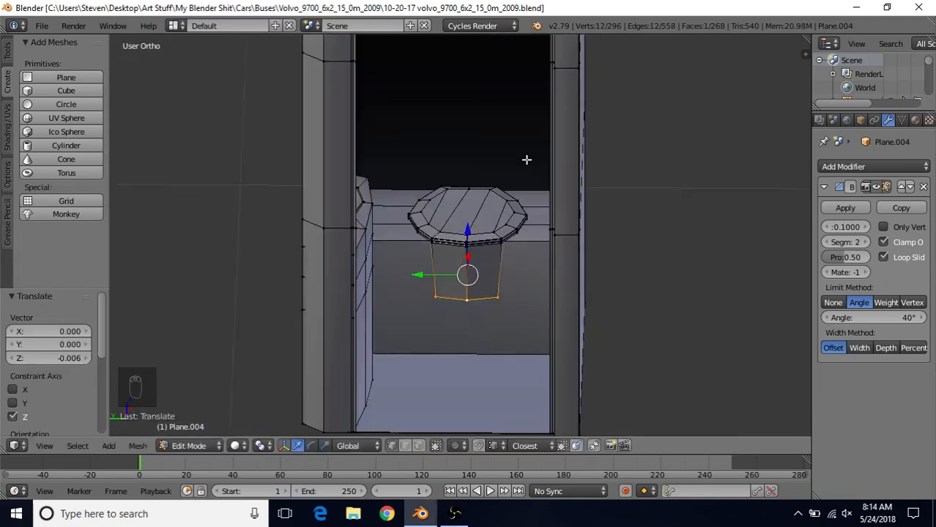
key("e")
right_click(520, 152)
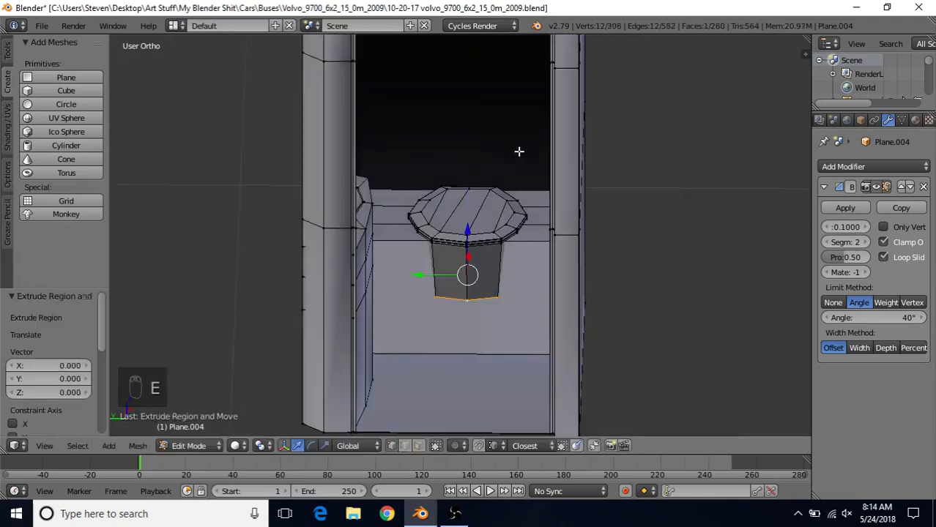
left_click_drag(468, 228, 468, 236)
key("s")
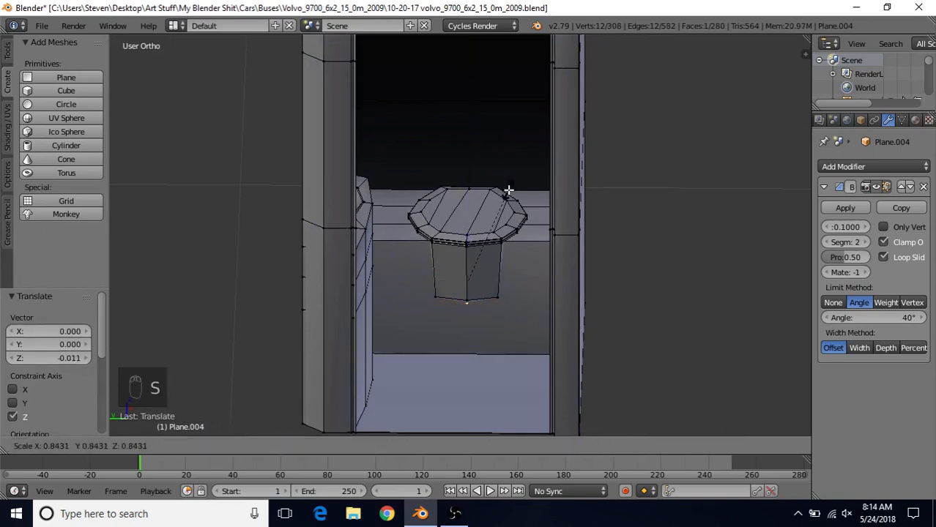
left_click(508, 191)
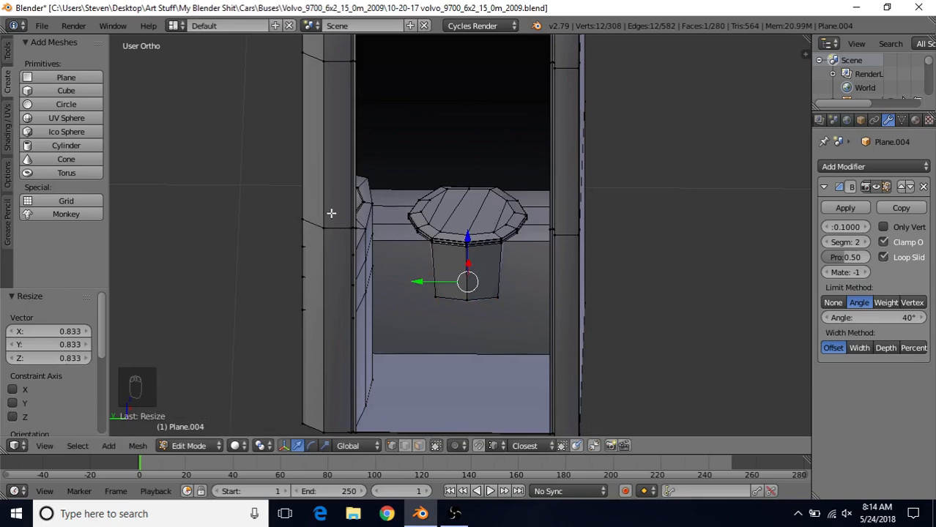
- Save the bus model file
left_click(42, 25)
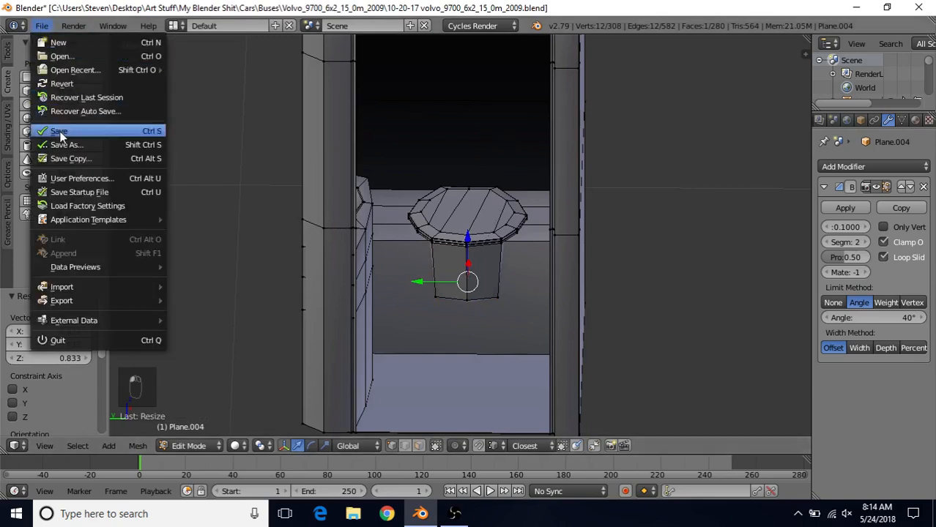